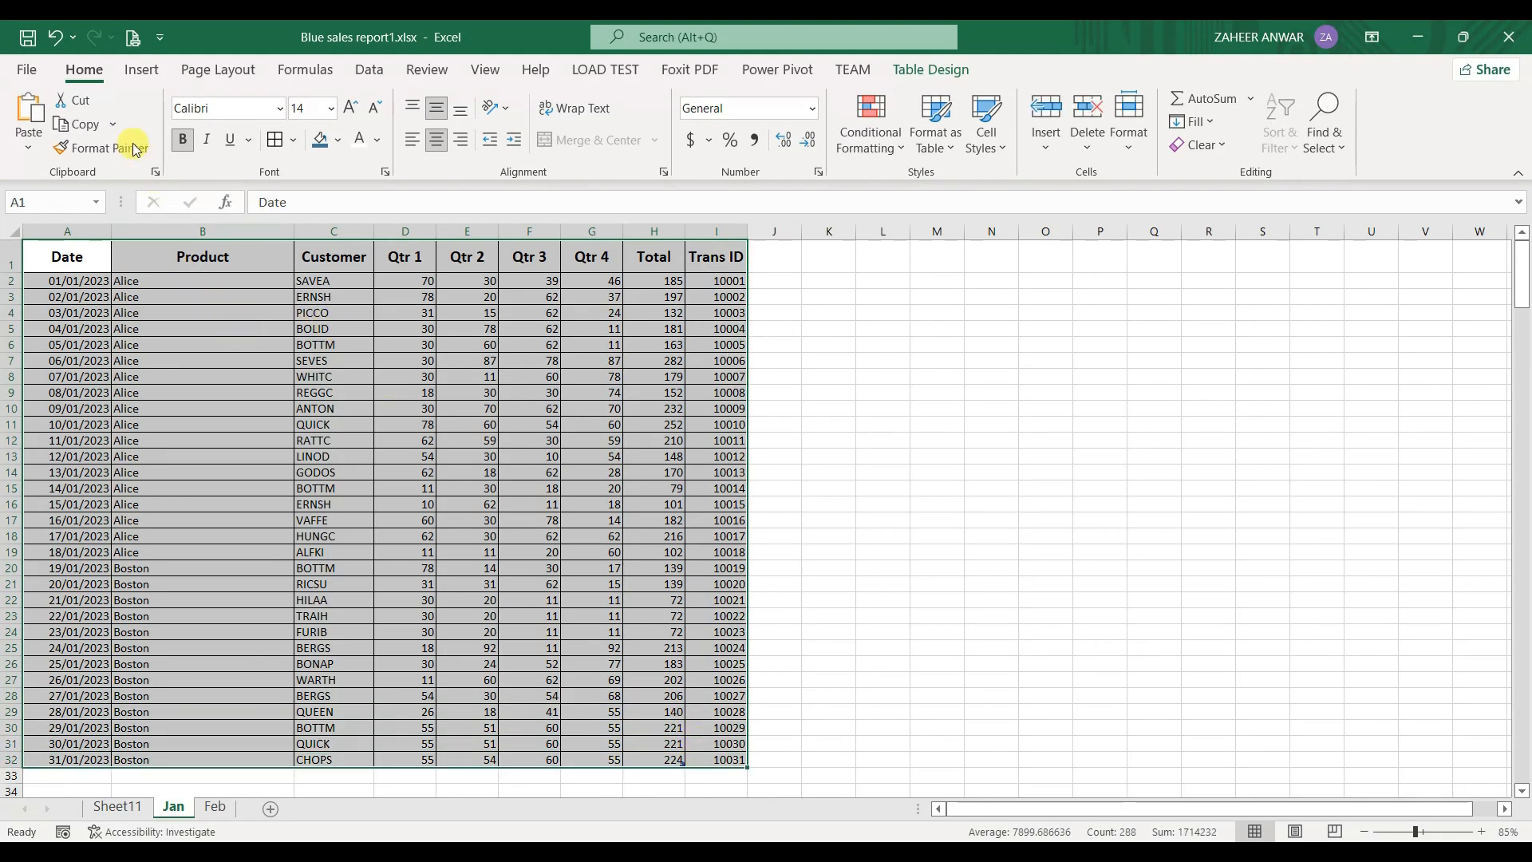
Step: Compare the extent and layout of the sales tables on the Jan and Feb sheets
left_click(127, 72)
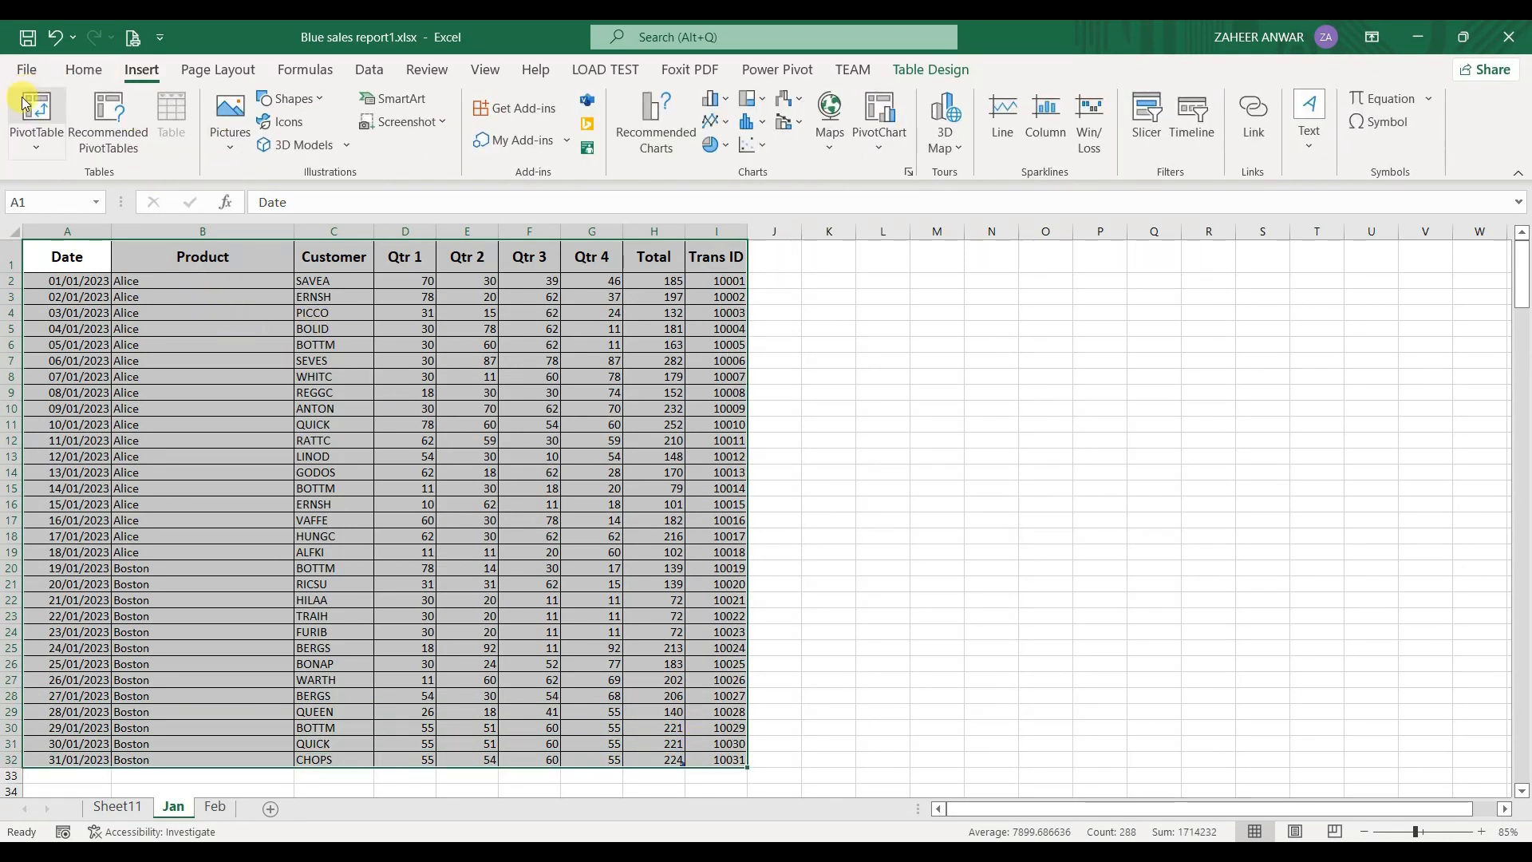
left_click(243, 330)
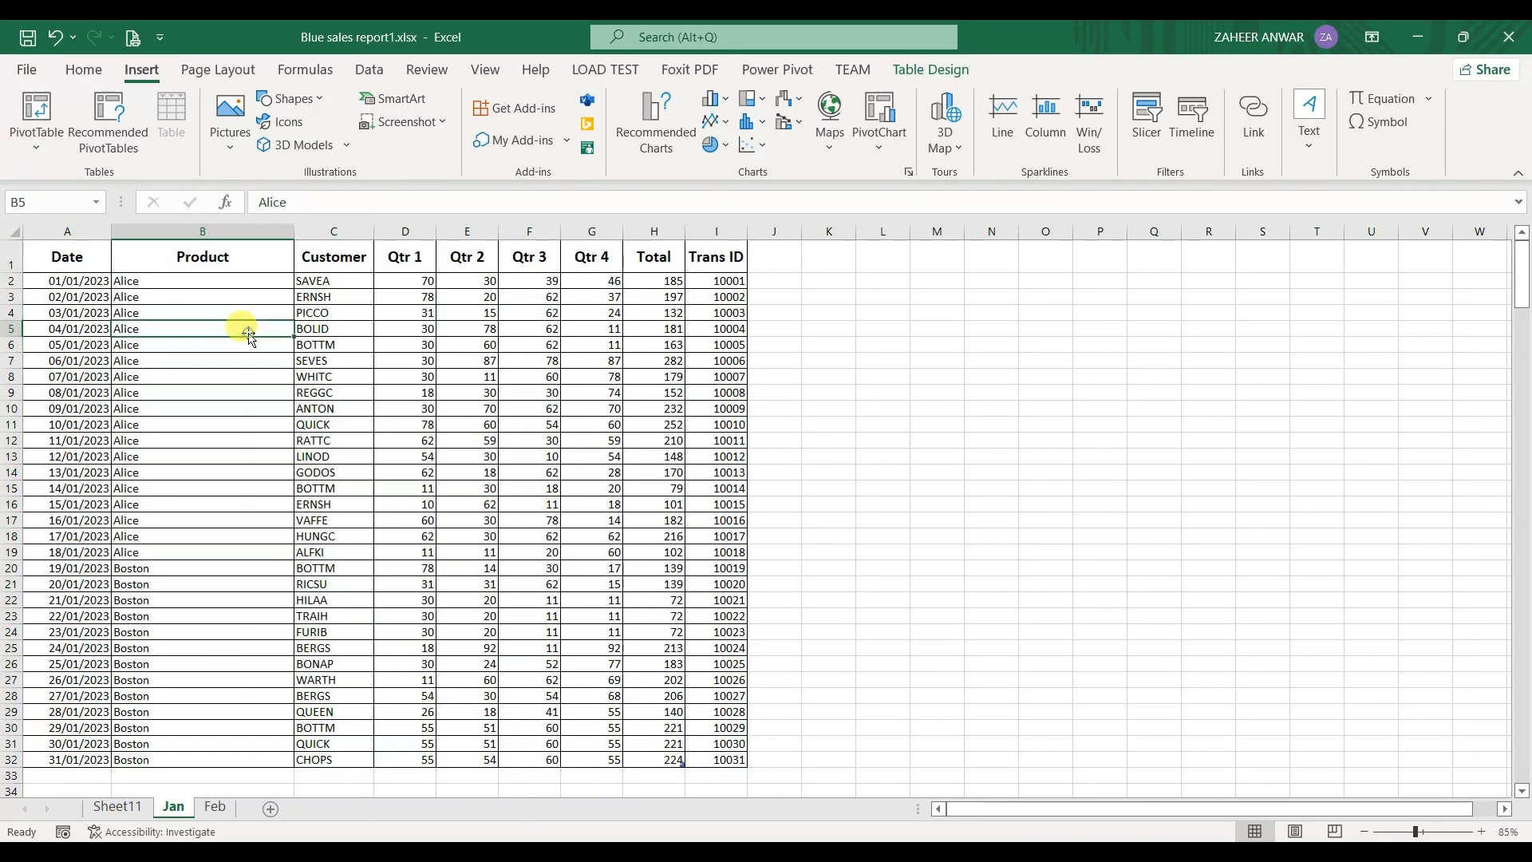
left_click(211, 807)
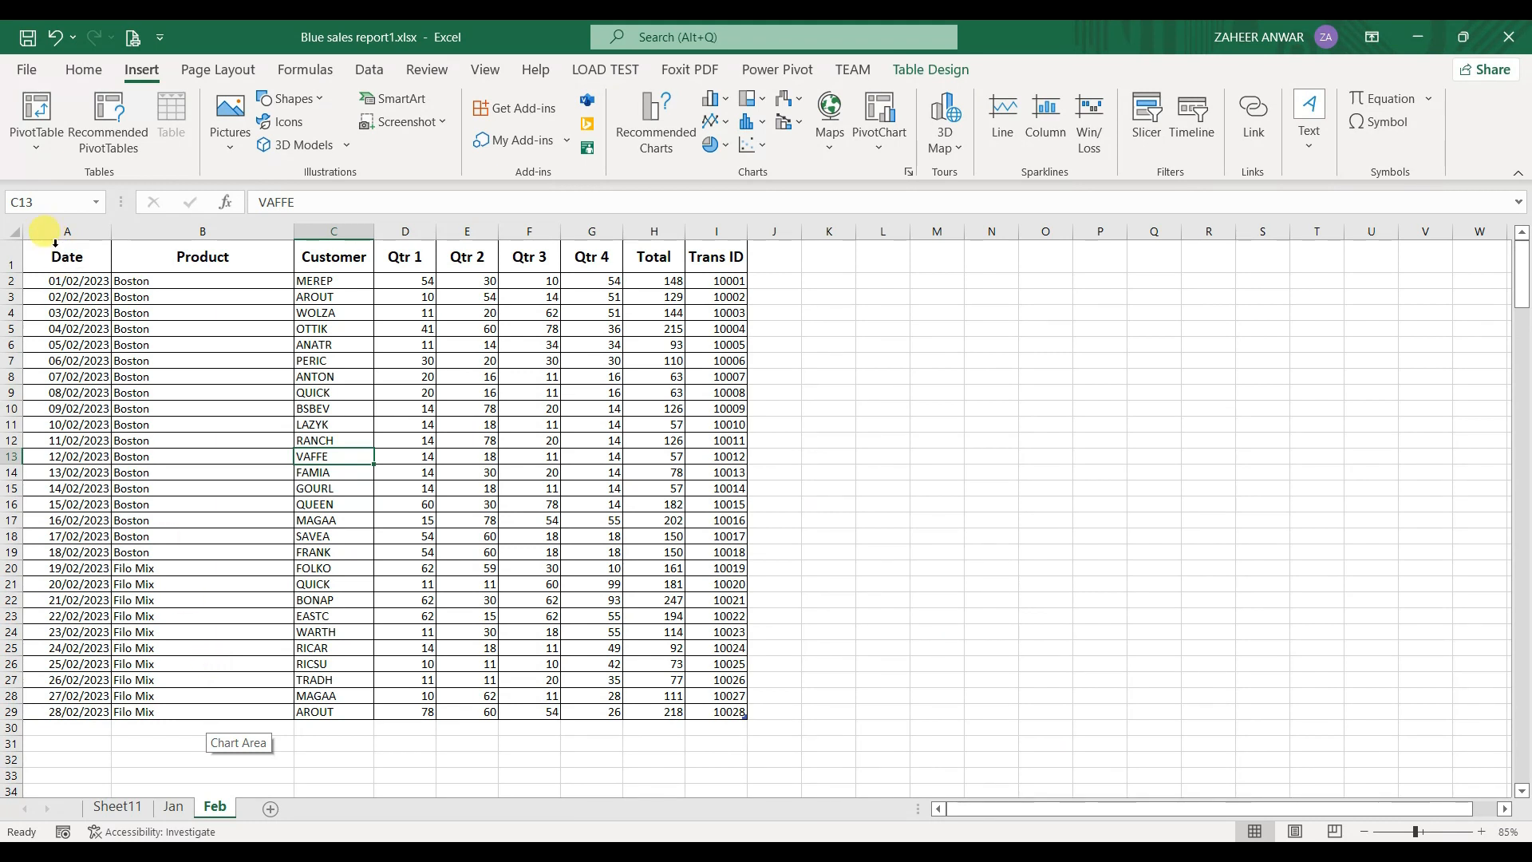
left_click_drag(55, 244, 718, 707)
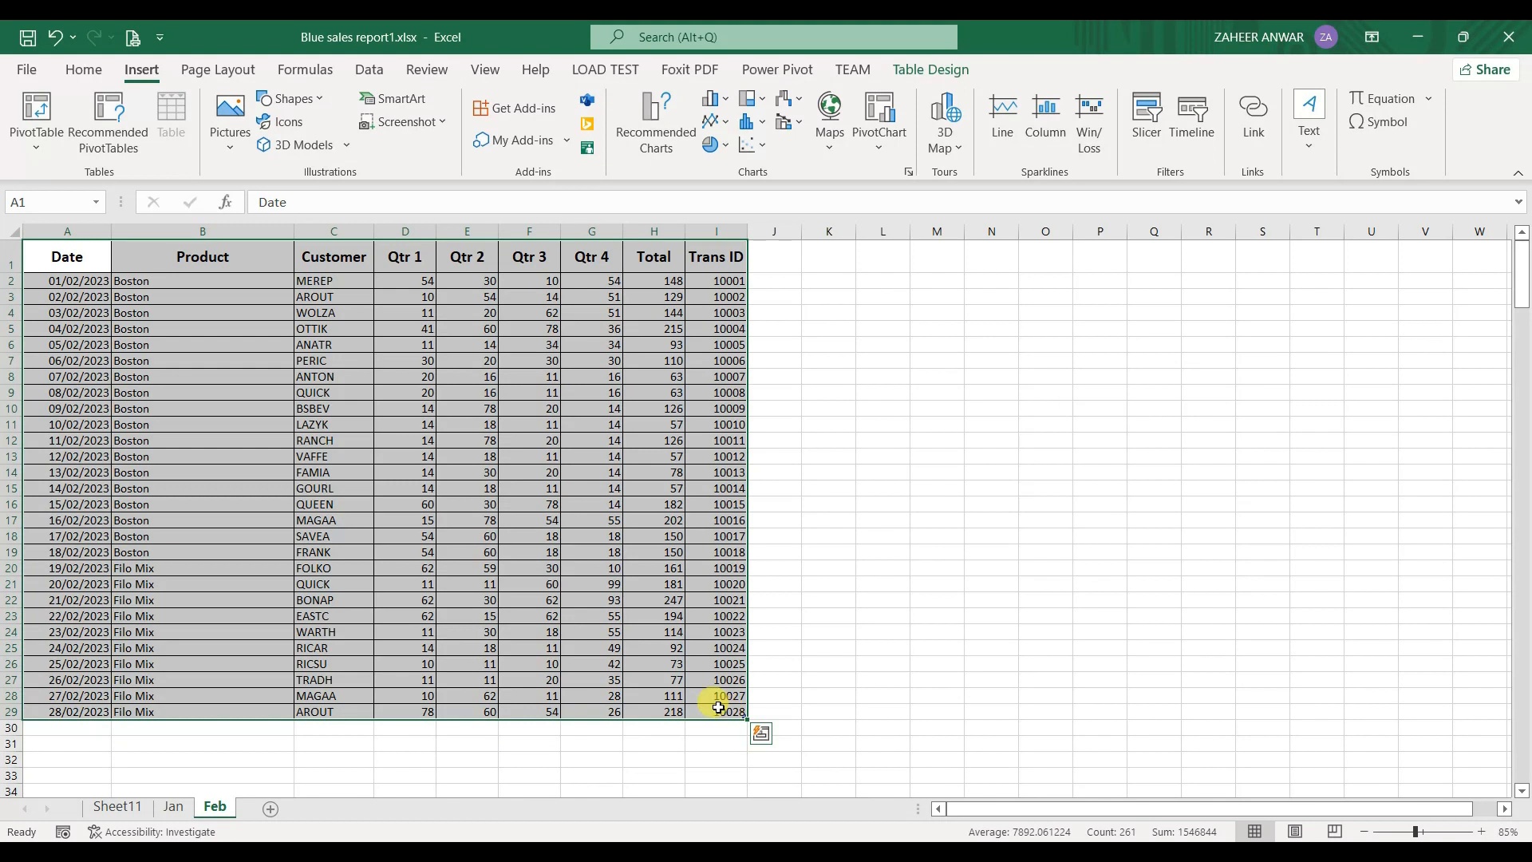
left_click(174, 804)
left_click(67, 774)
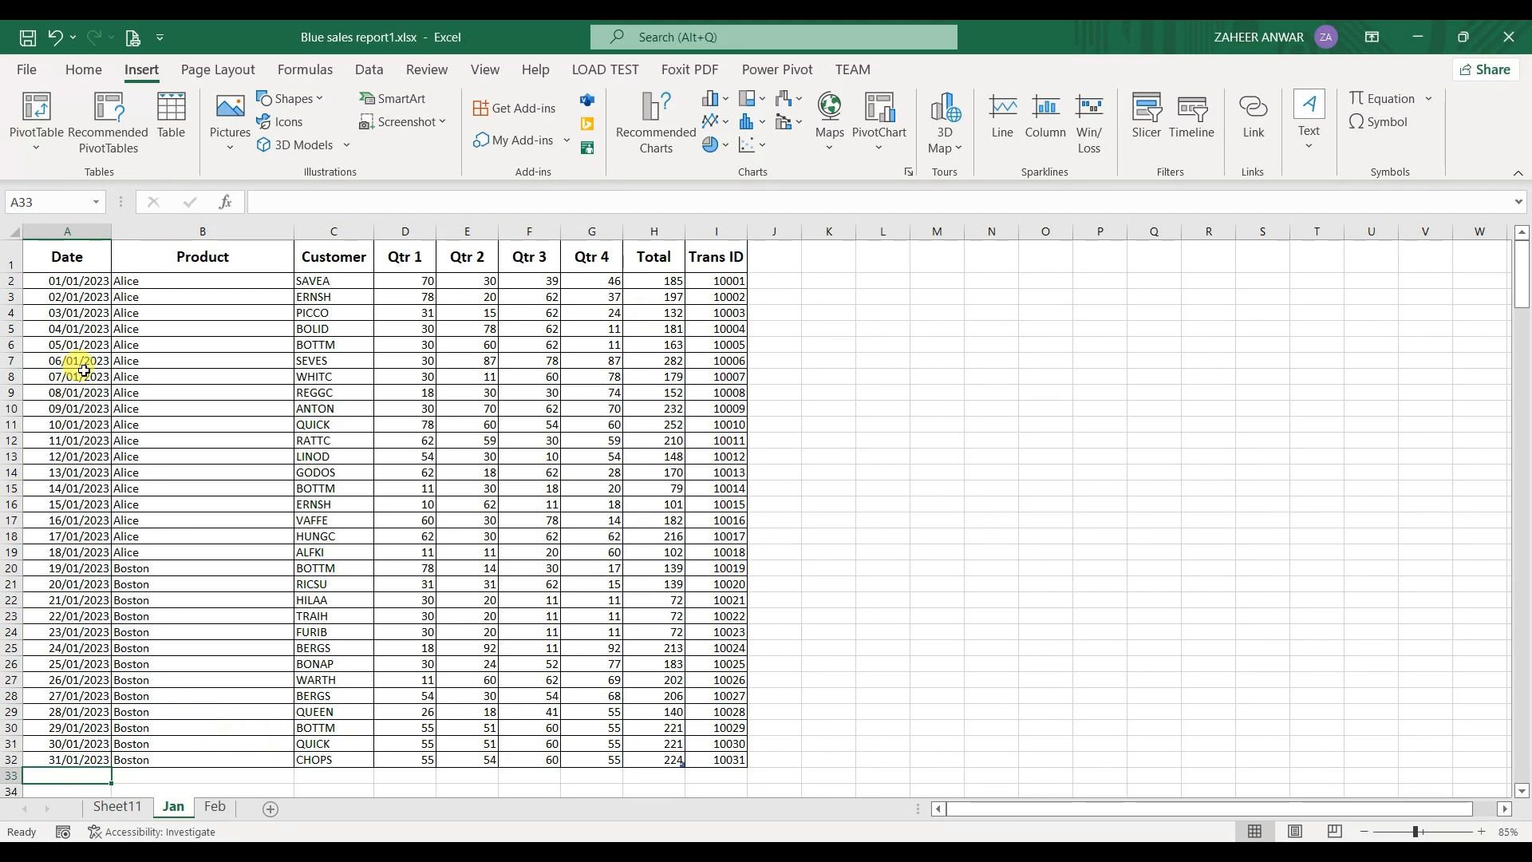
Step: Examine the Jan table's date, product, quarterly figures, total and transaction ID columns
left_click(70, 255)
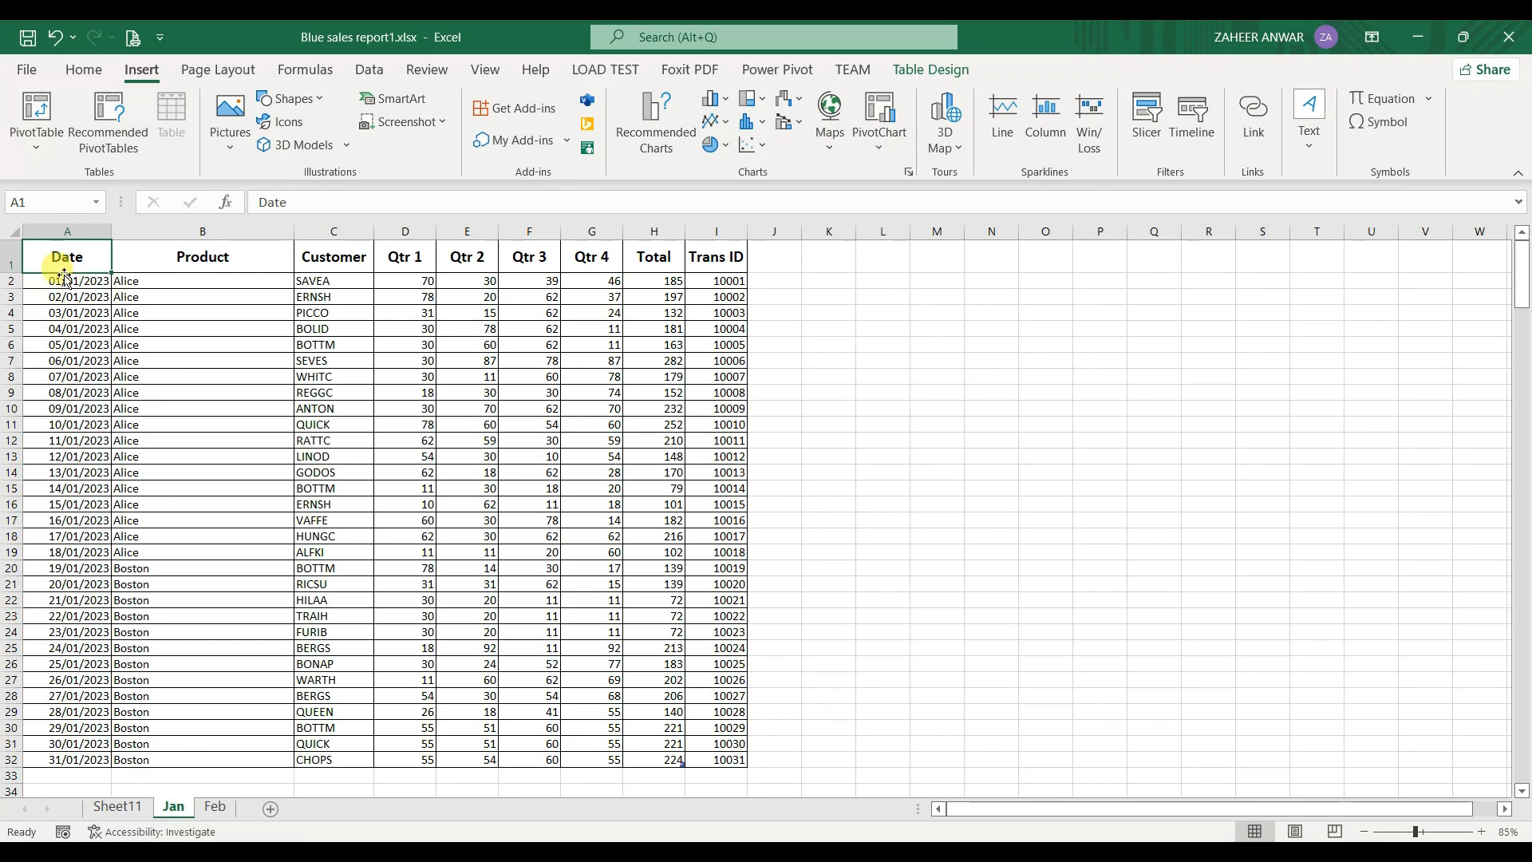
left_click_drag(66, 264, 695, 762)
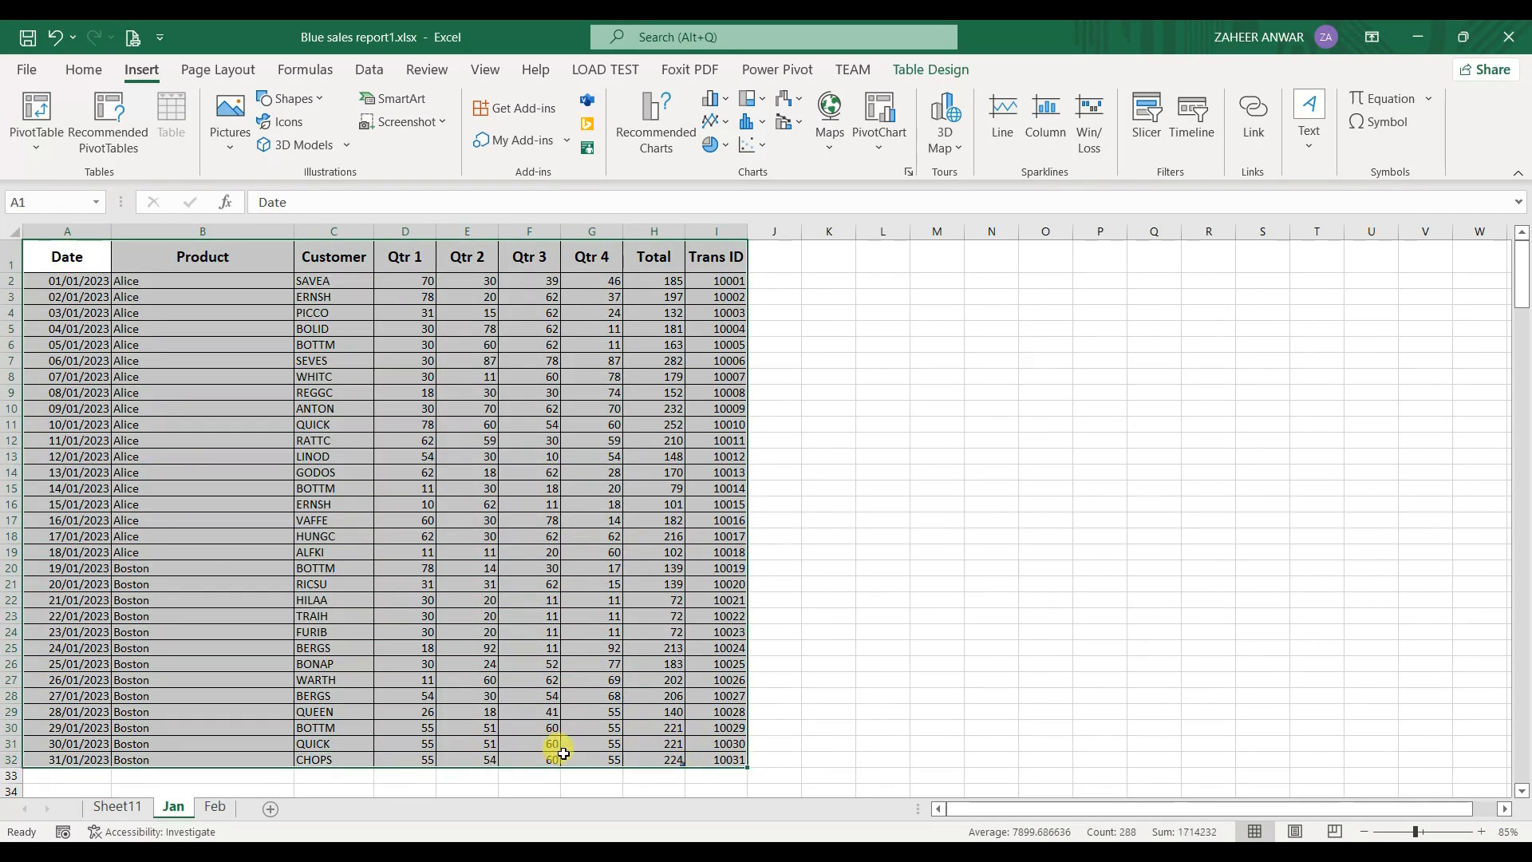
left_click(48, 297)
left_click_drag(48, 280, 106, 762)
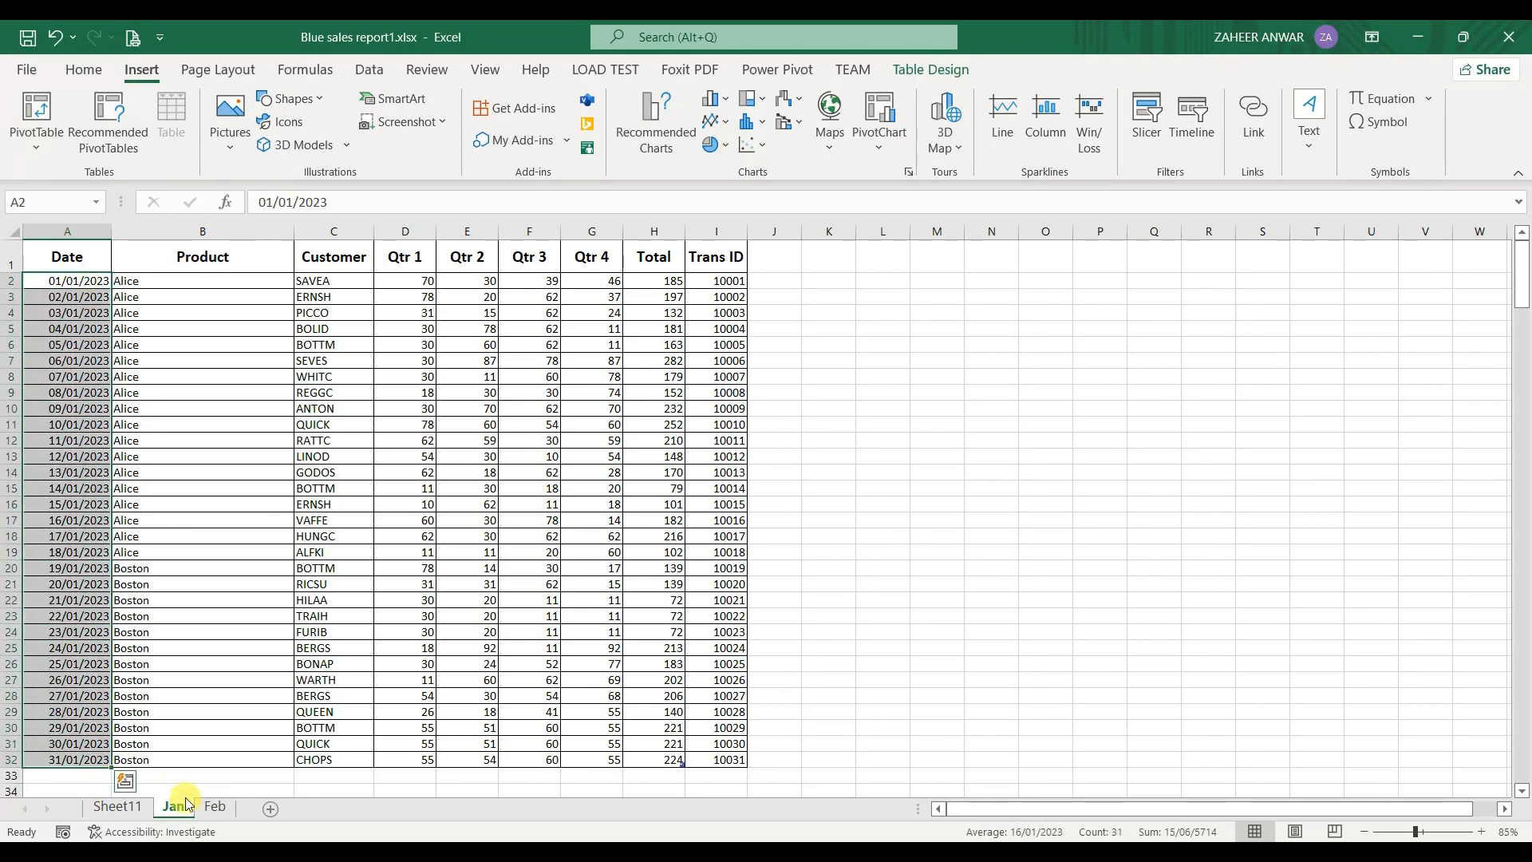
left_click(190, 280)
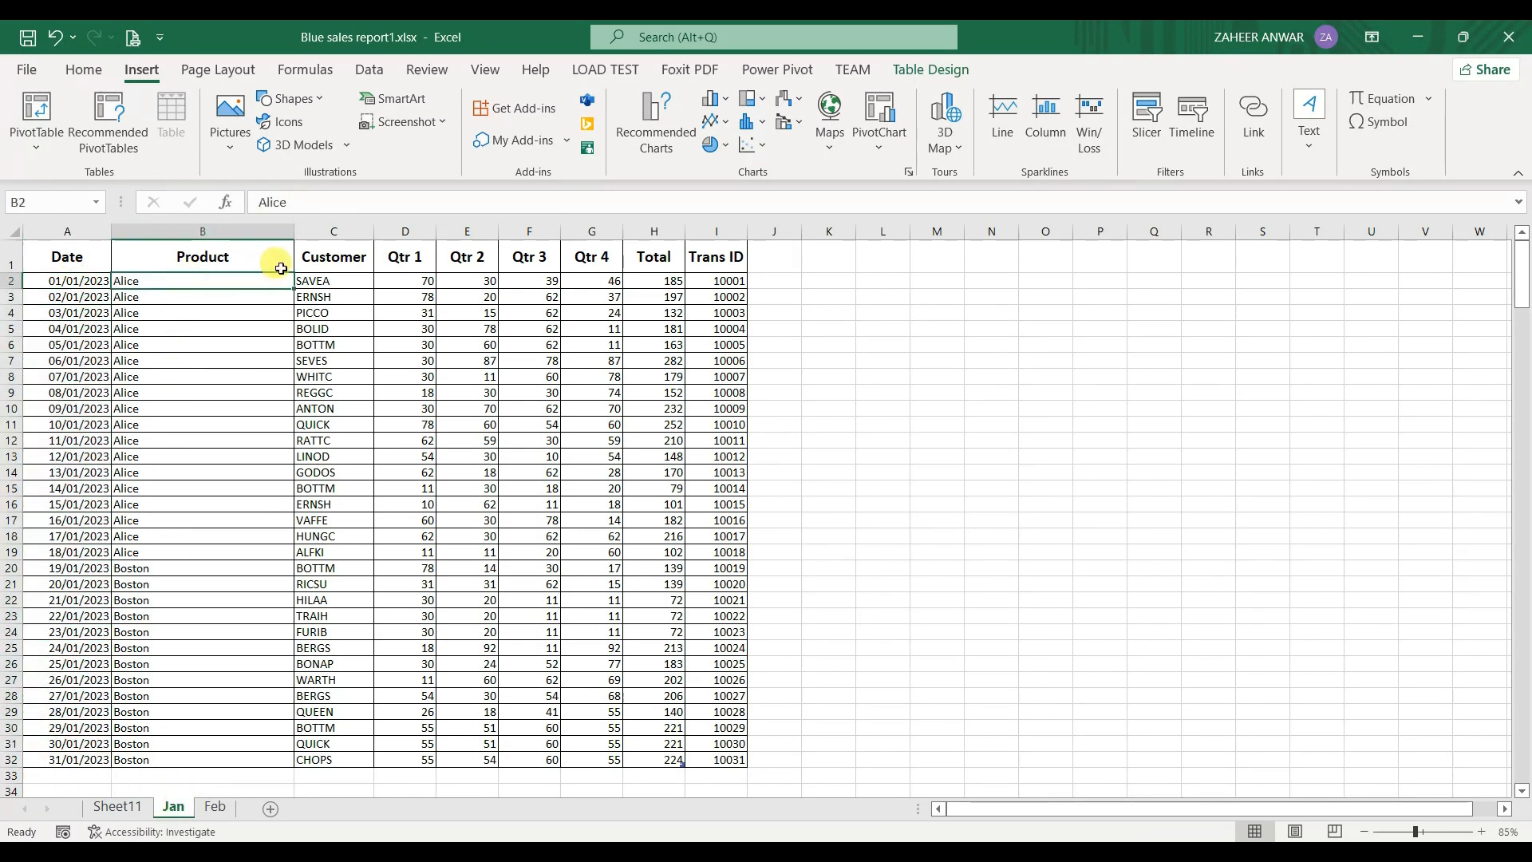
left_click_drag(403, 256, 655, 552)
left_click(722, 282)
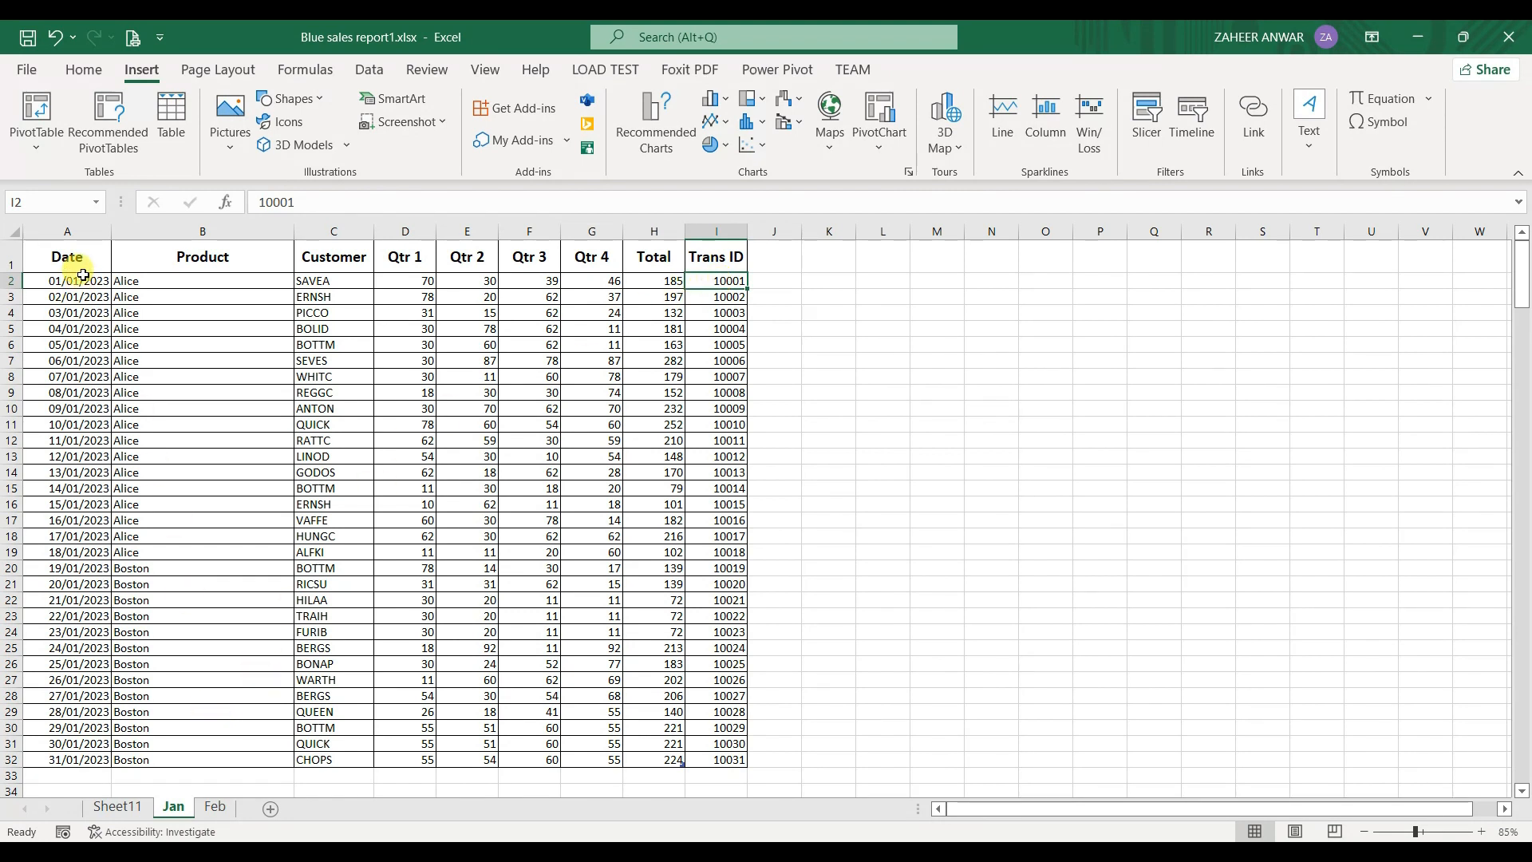
left_click(72, 257)
Step: Check that the Feb sheet's table has the same columns as Jan, then return to the Jan sheet
left_click(215, 806)
left_click(85, 252)
left_click_drag(84, 252, 709, 711)
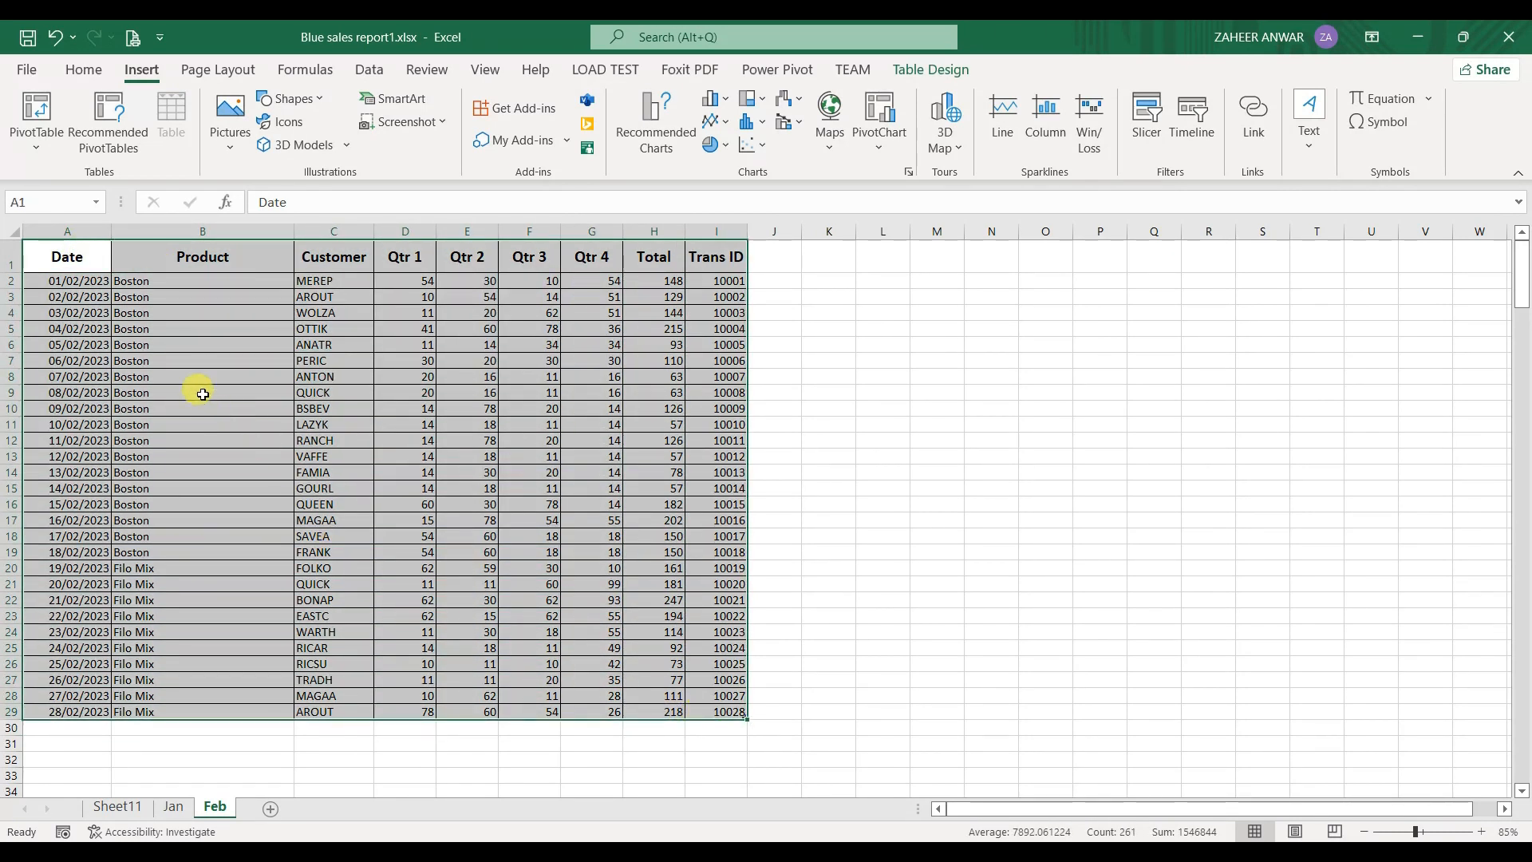
left_click(72, 256)
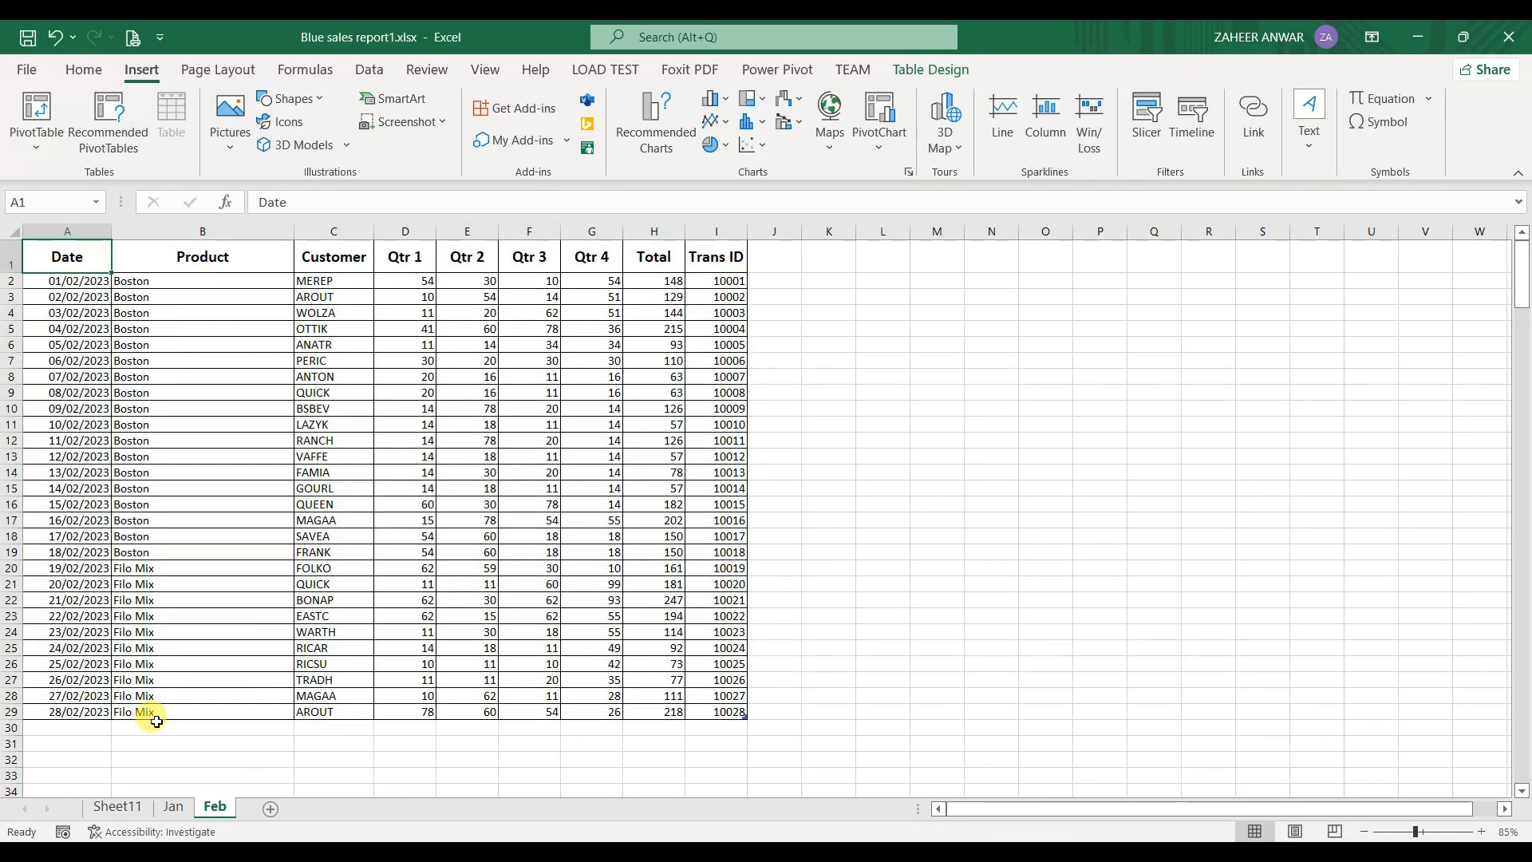
left_click(174, 805)
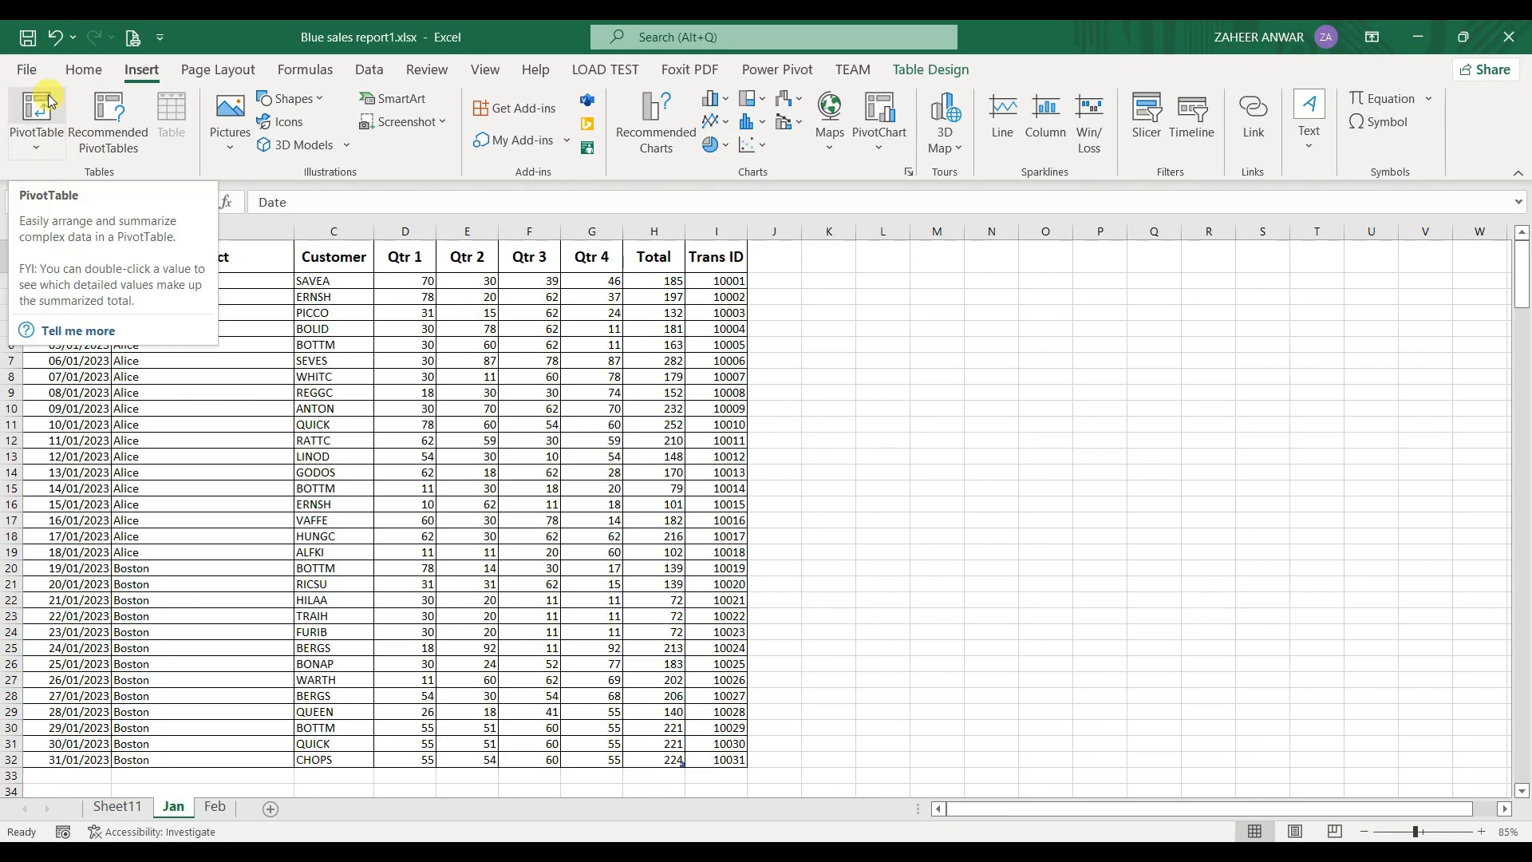
left_click(369, 69)
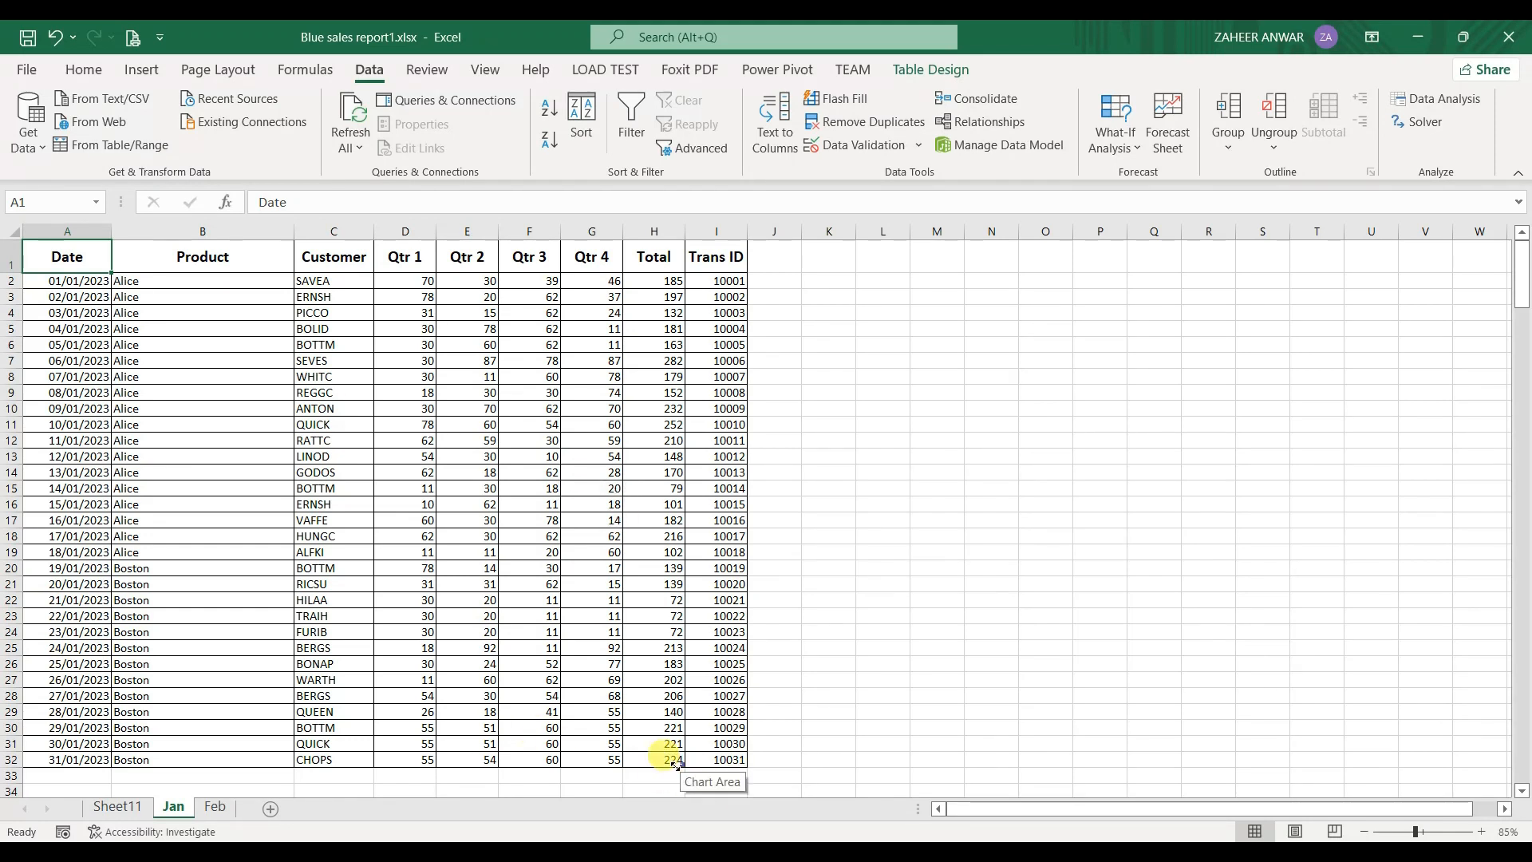
left_click_drag(64, 256, 705, 752)
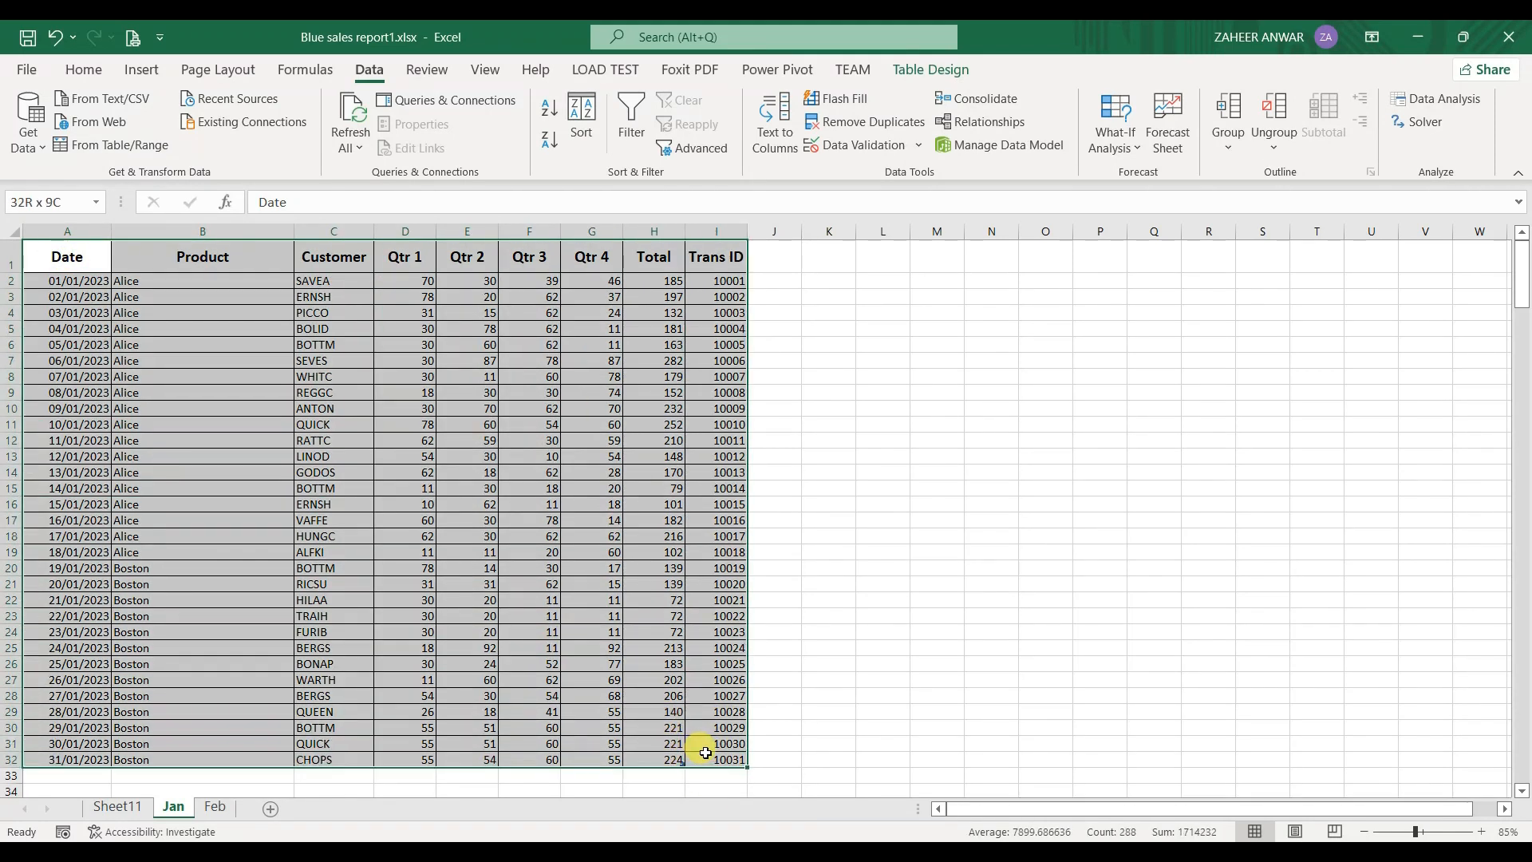
left_click(137, 69)
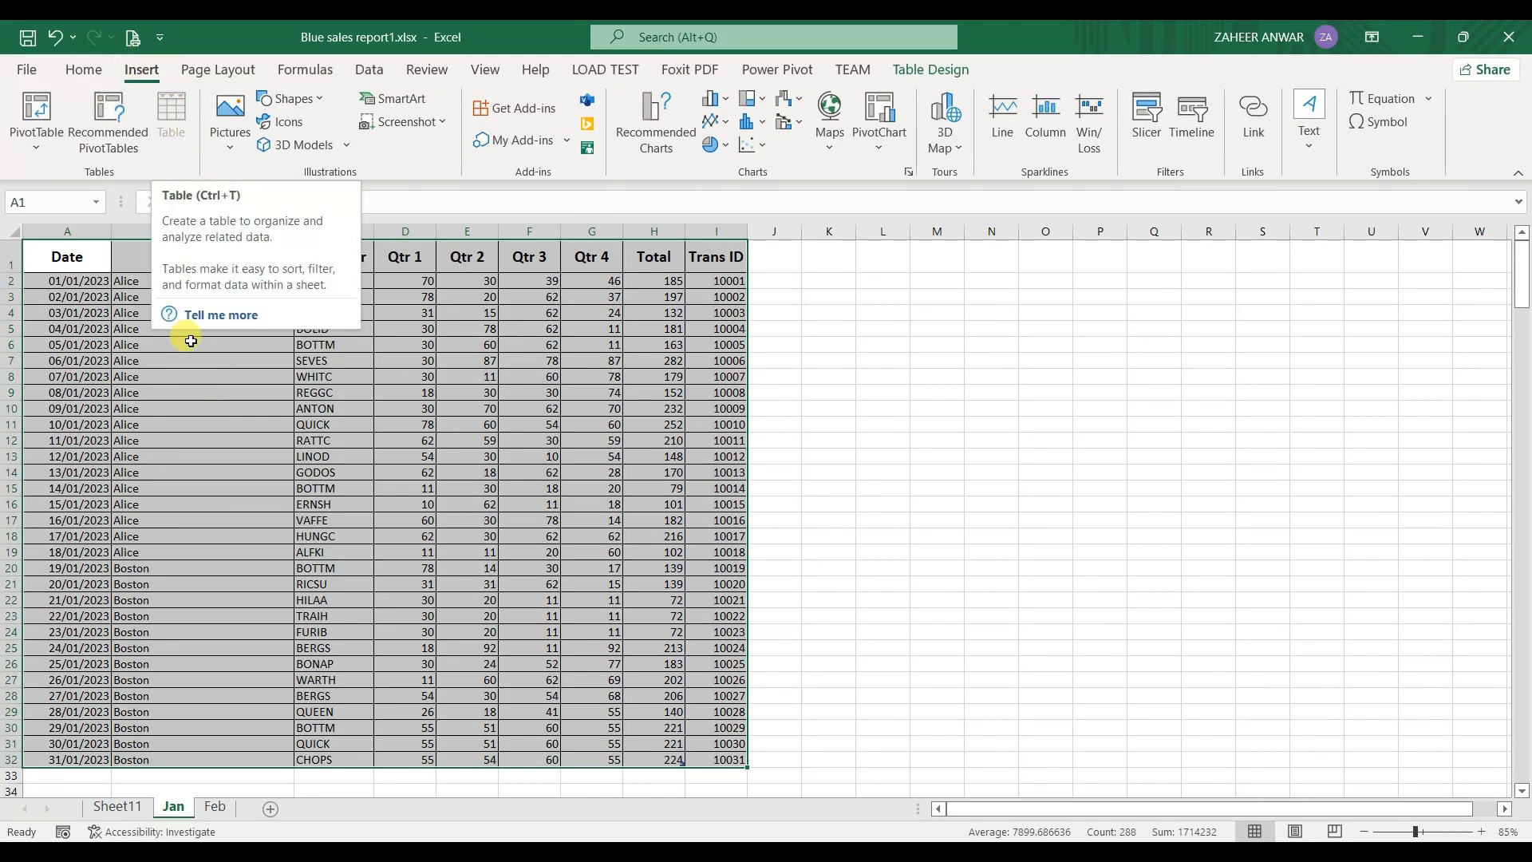
left_click(46, 264)
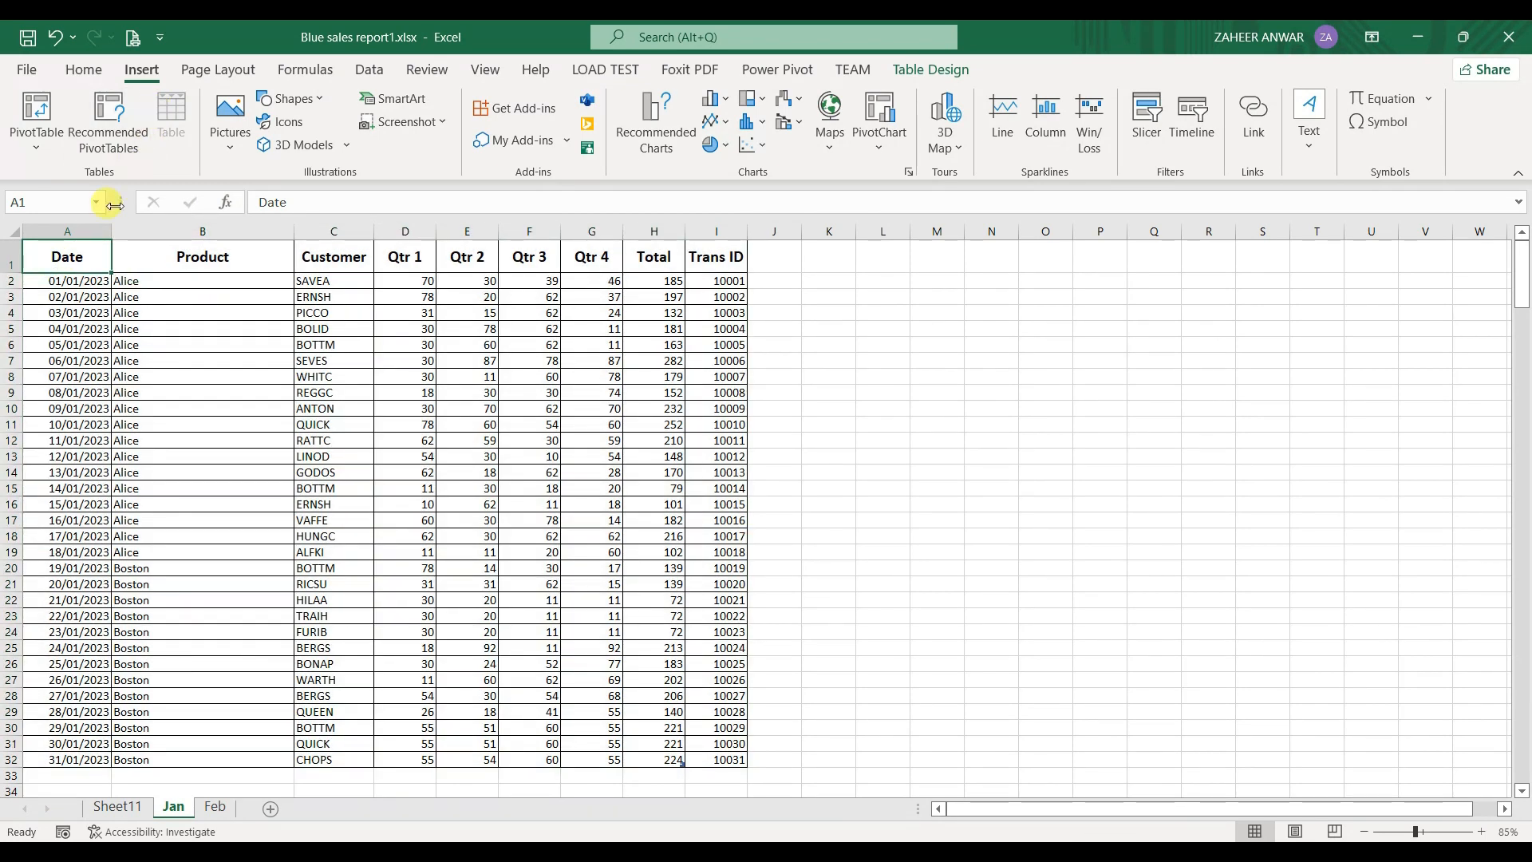
Step: Open the Jan sheet's table in the Power Query Editor and delete the existing Jan, Feb and Final Sheet queries
left_click(369, 73)
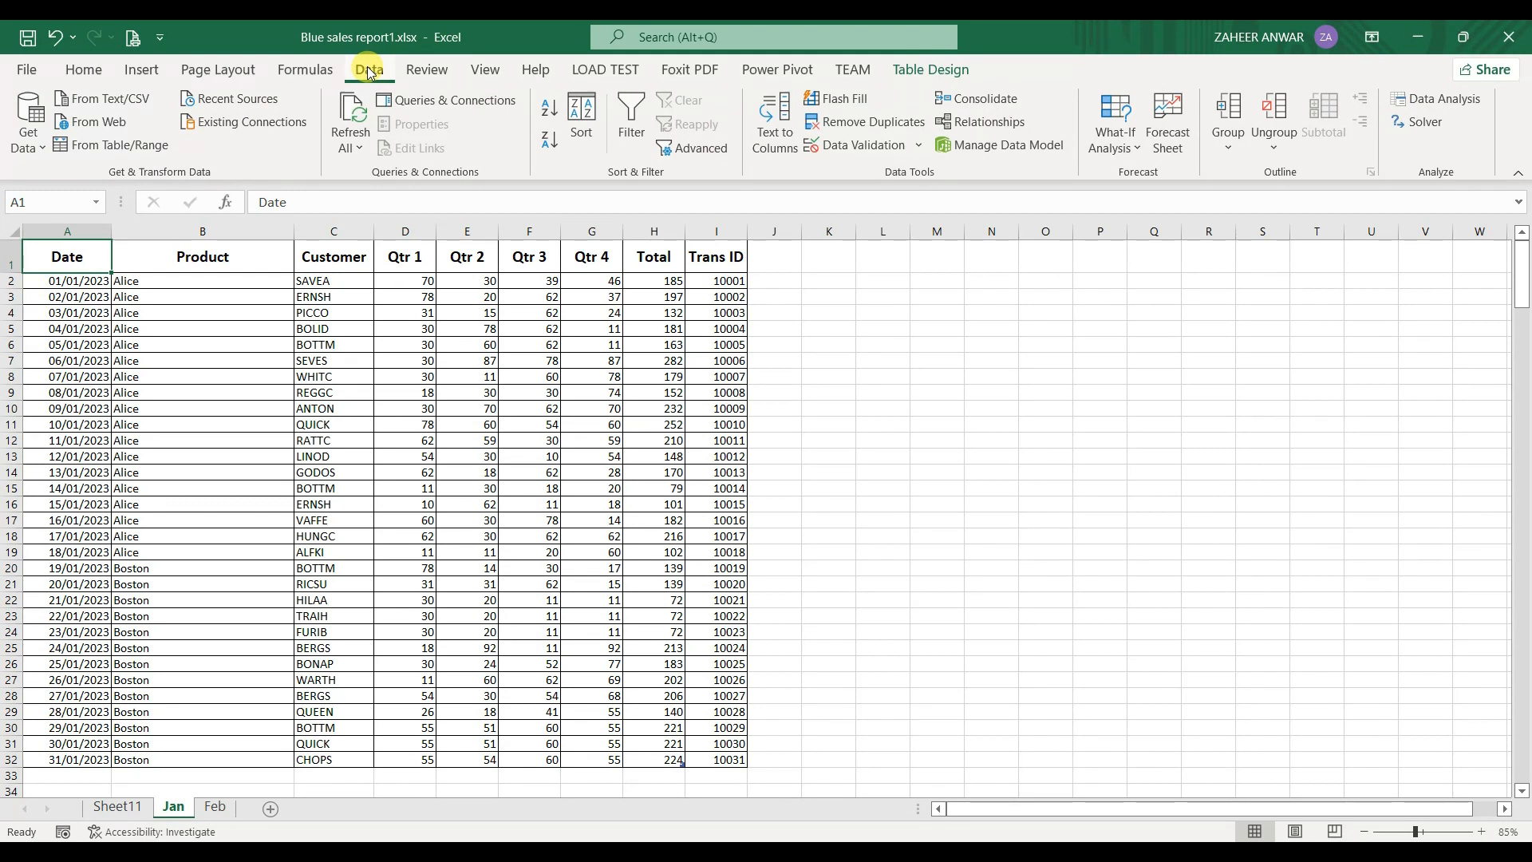
left_click(139, 147)
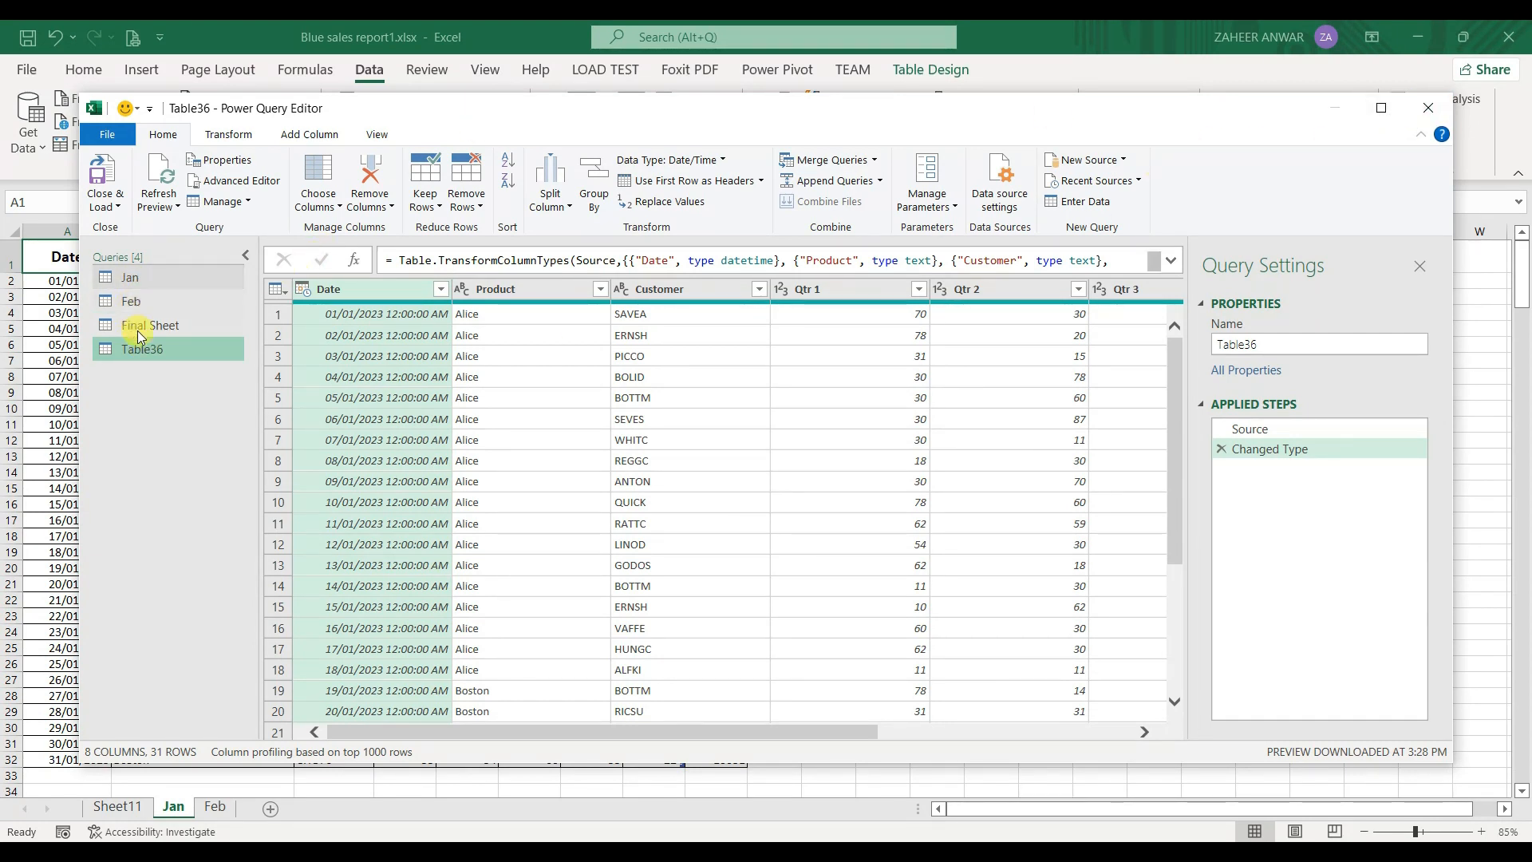
right_click(157, 355)
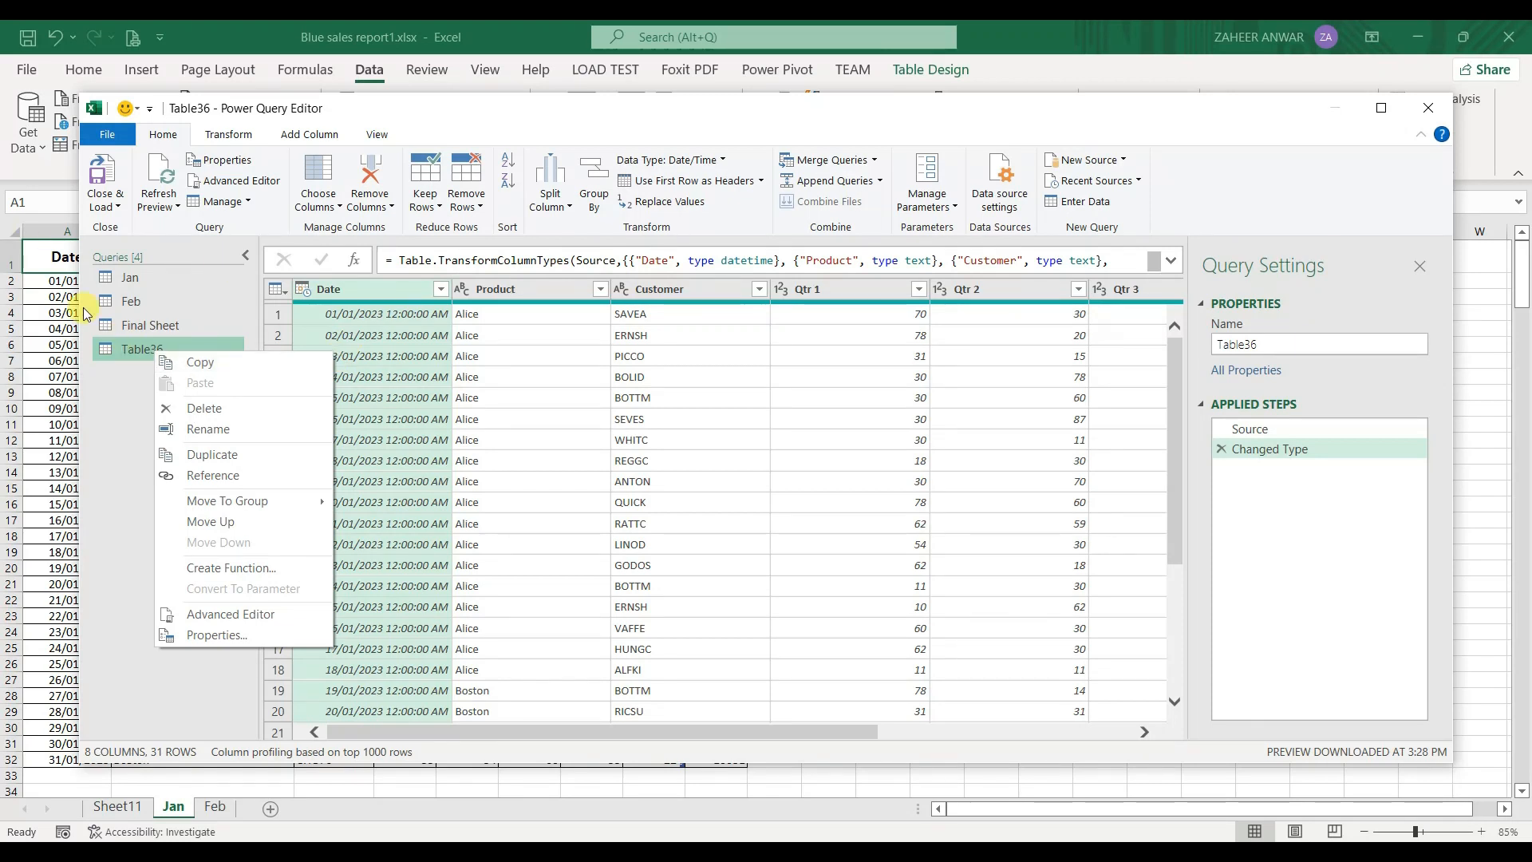
left_click(114, 341)
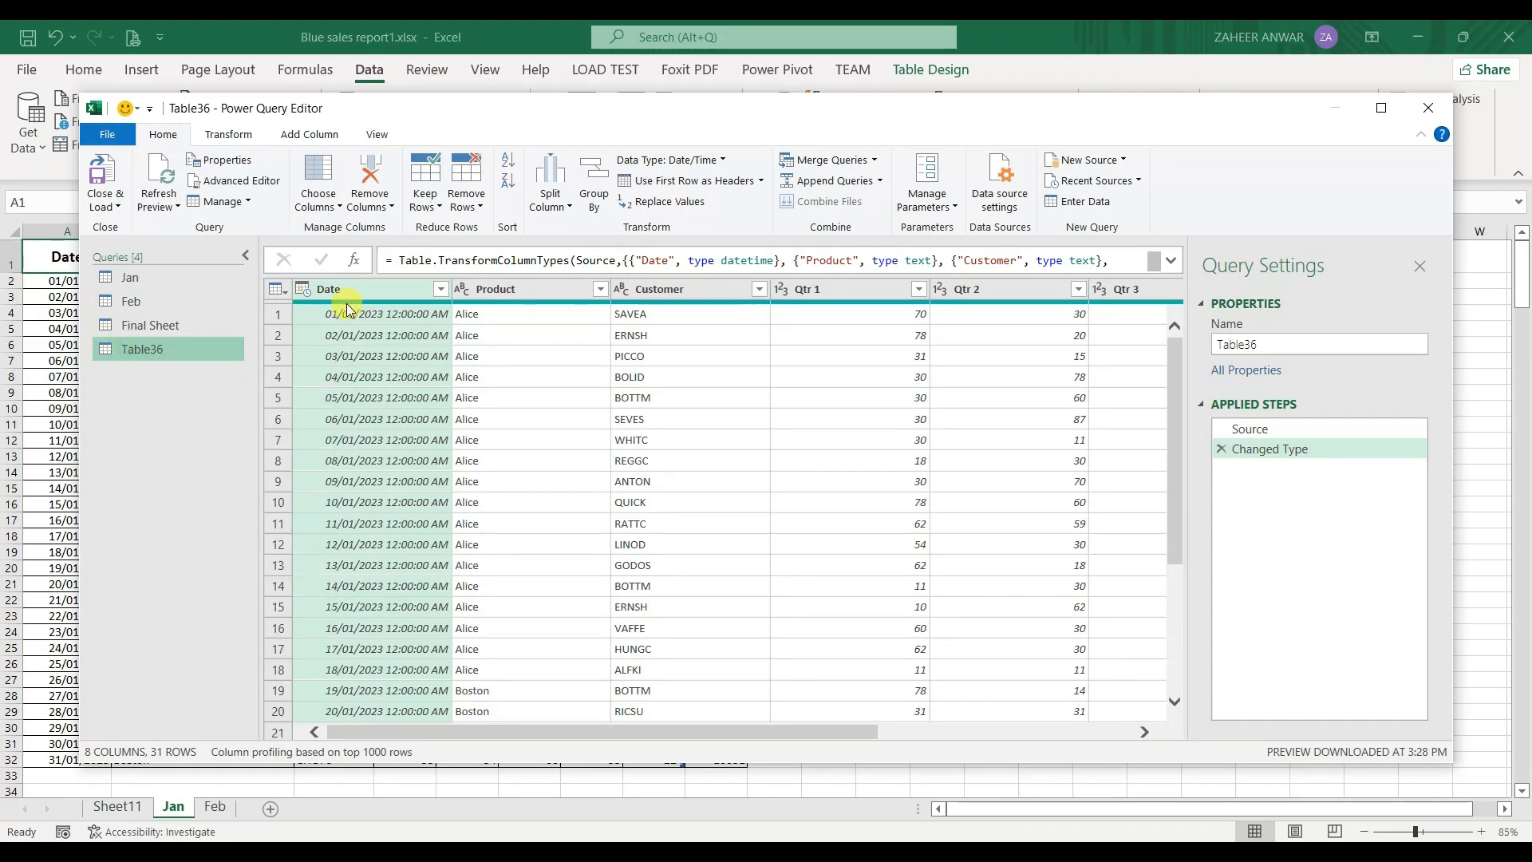
left_click(167, 326)
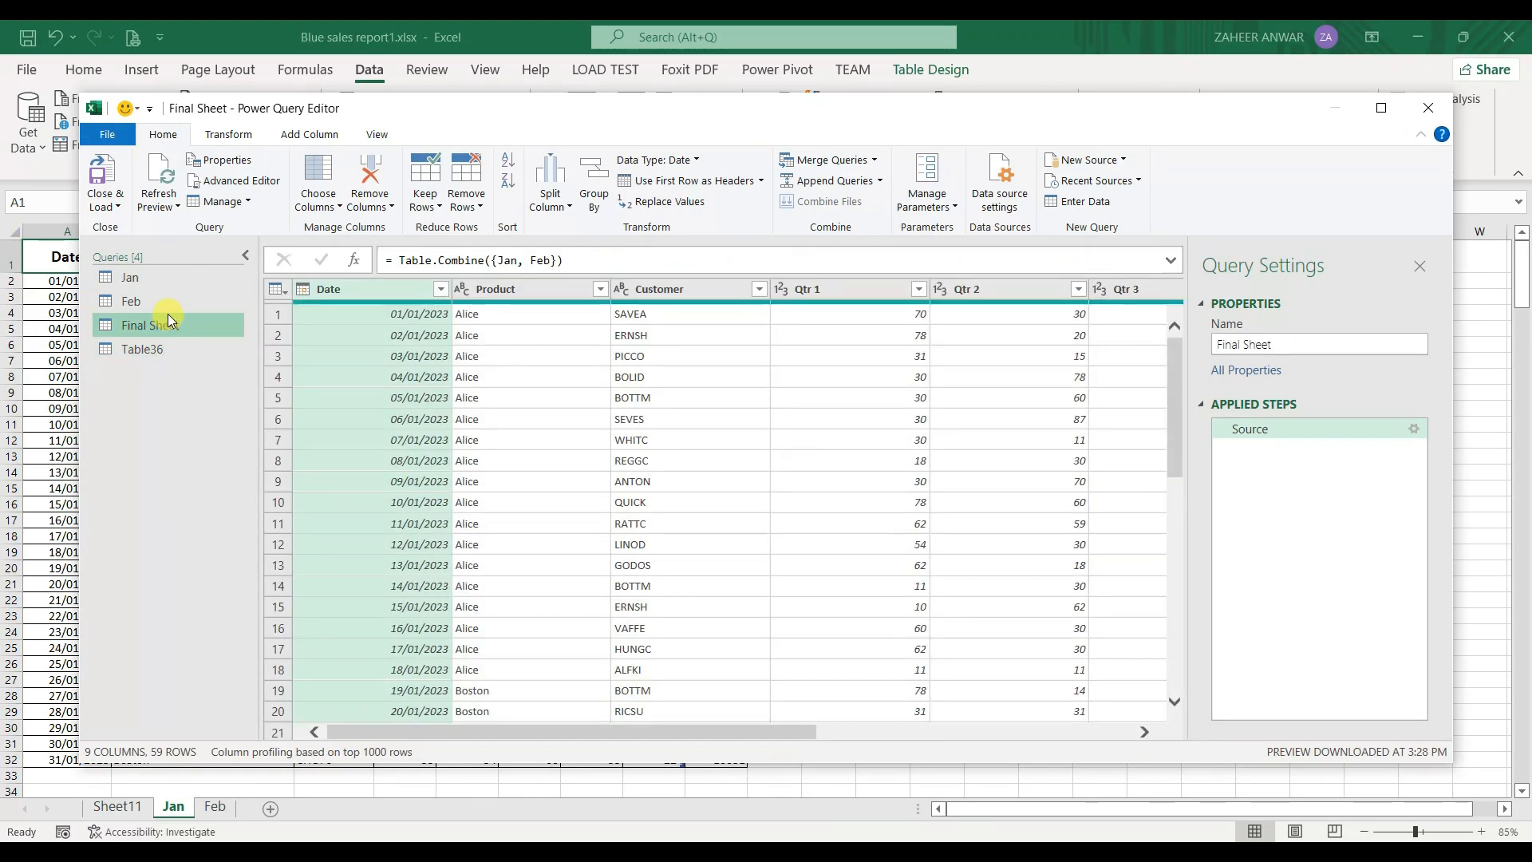
left_click(165, 303, "shift")
left_click(165, 284, "shift")
right_click(165, 287)
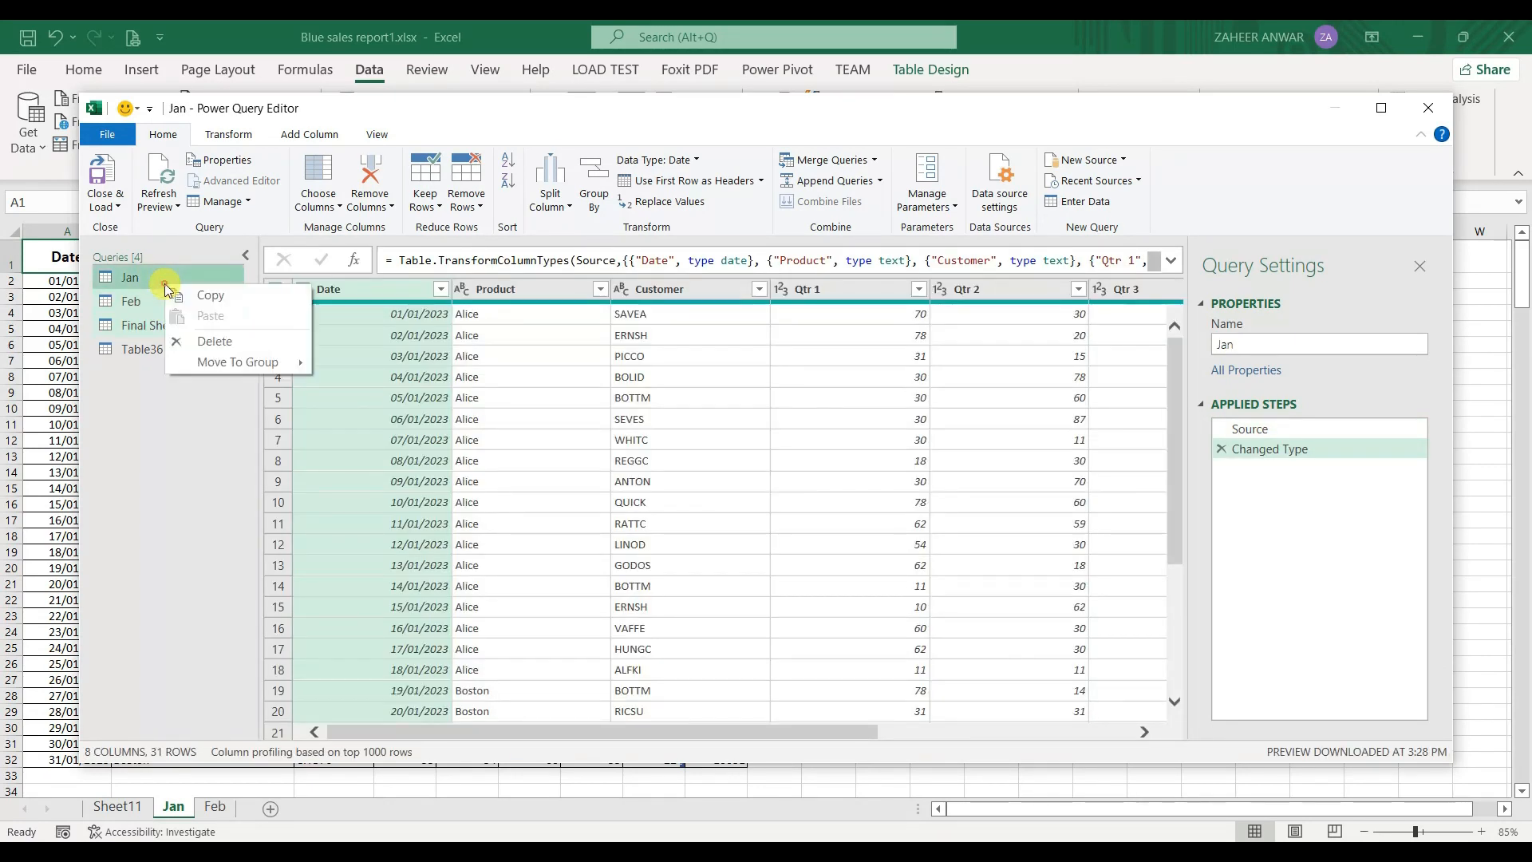
left_click(204, 335)
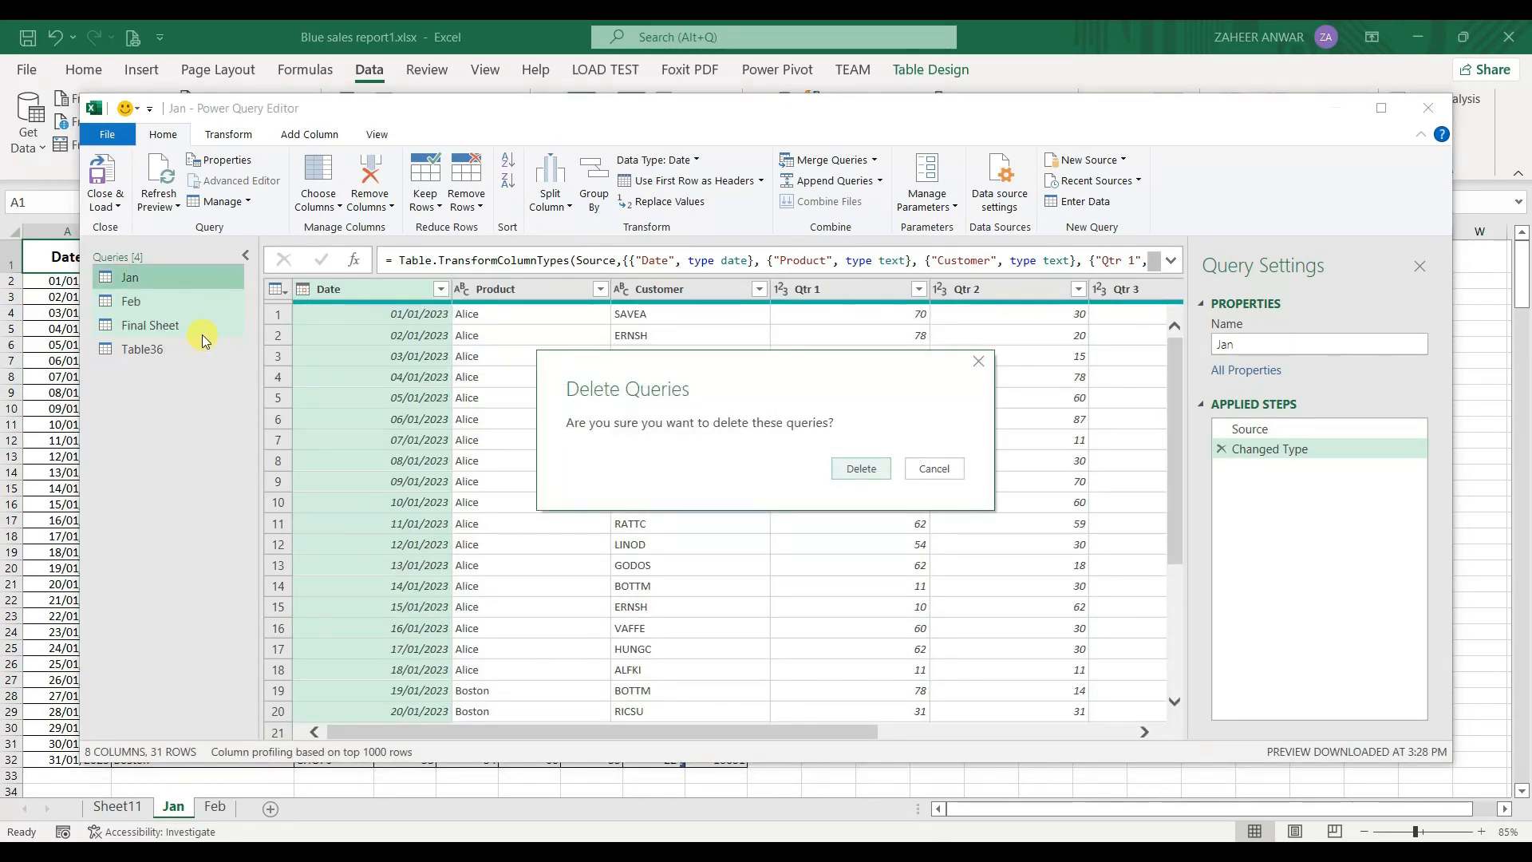
left_click(857, 469)
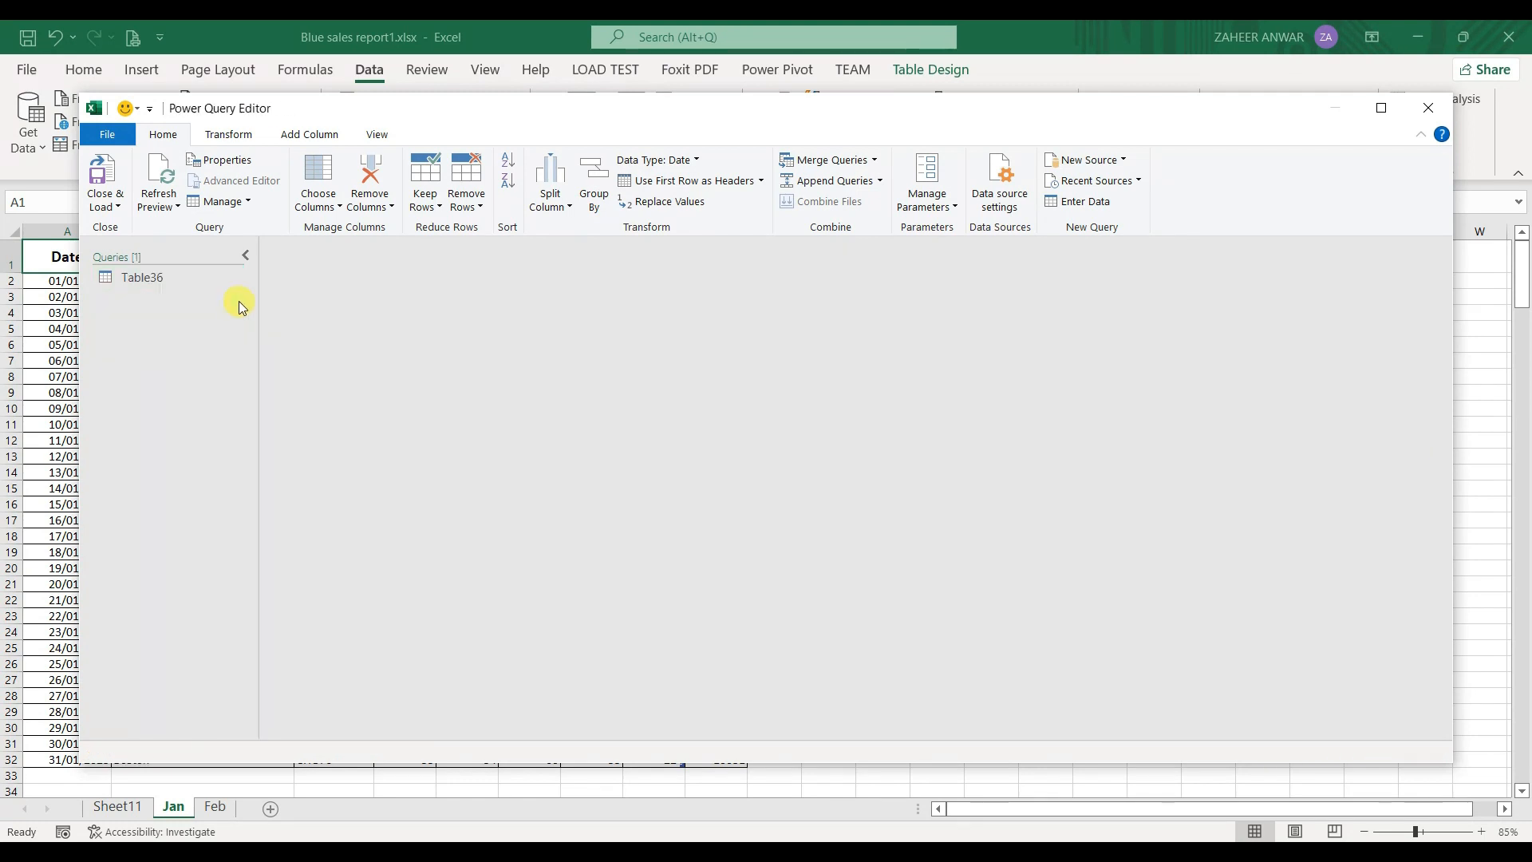
Step: Delete the remaining Table36 query and close the Power Query Editor, keeping the changes
right_click(163, 284)
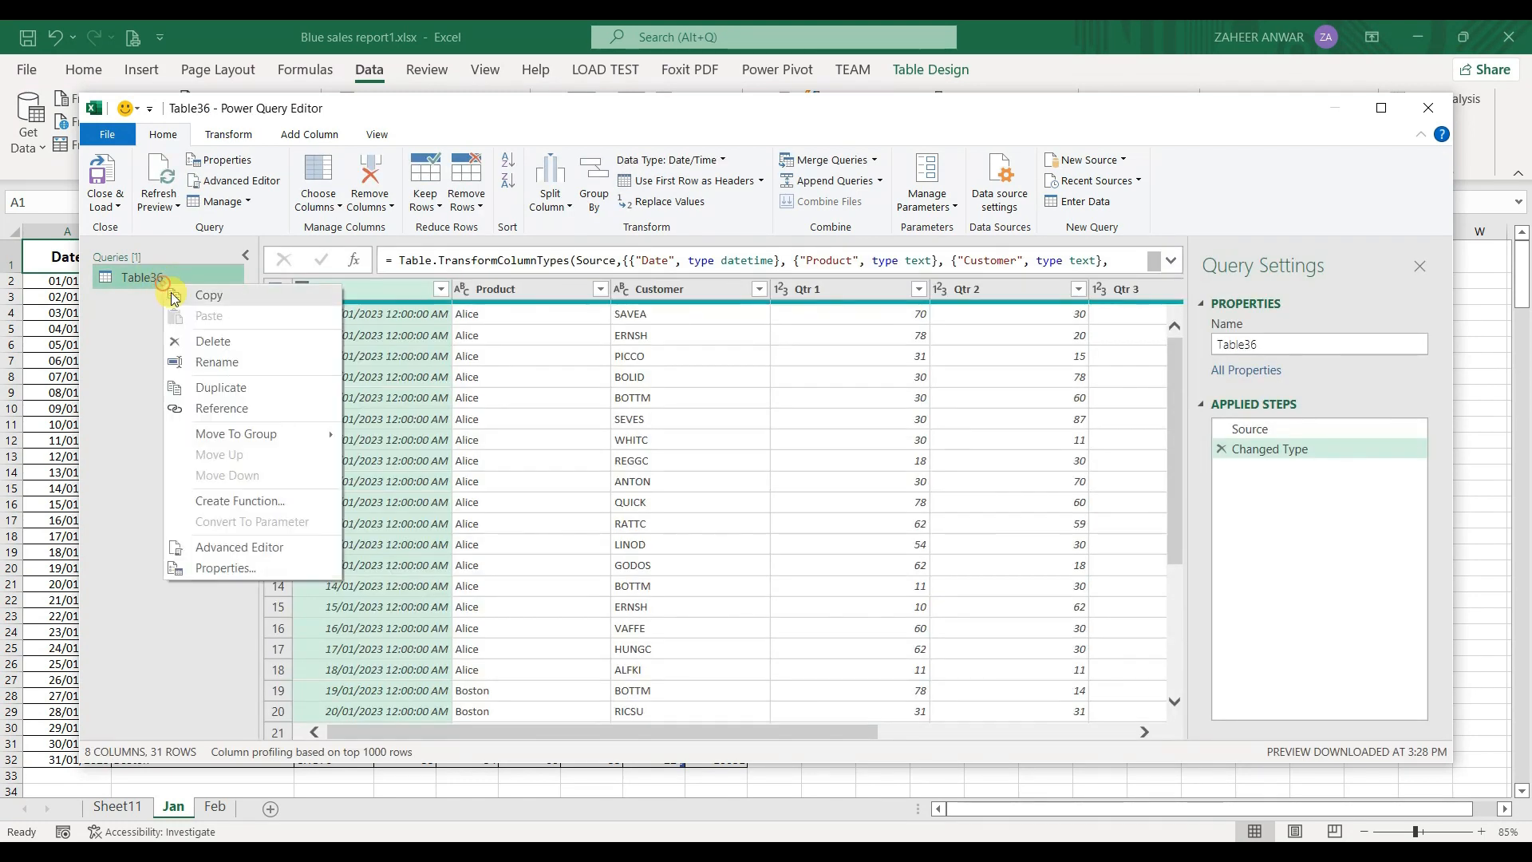
left_click(209, 340)
left_click(860, 469)
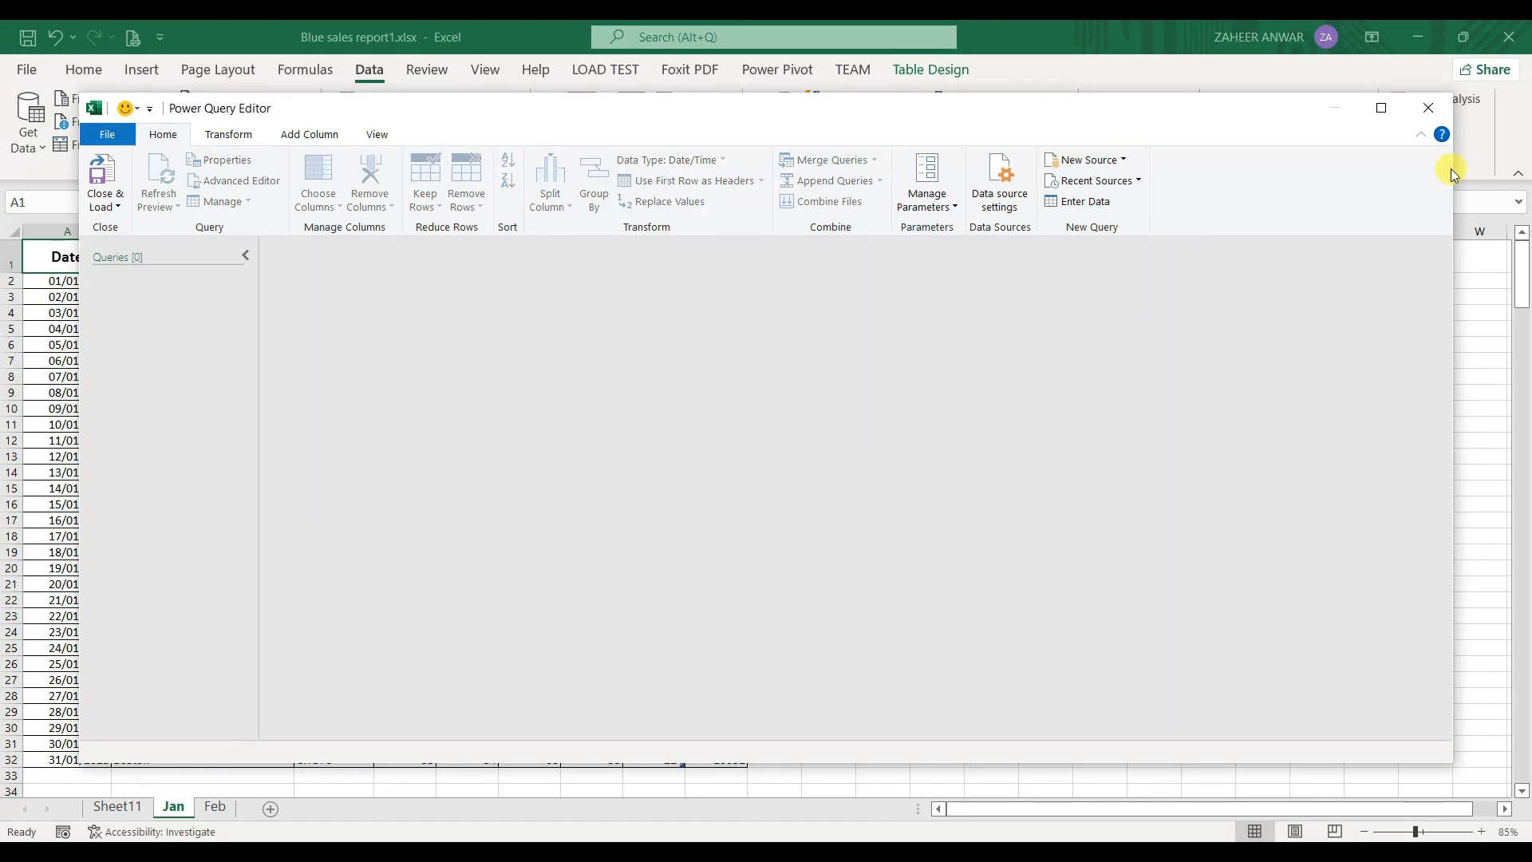
left_click(1430, 109)
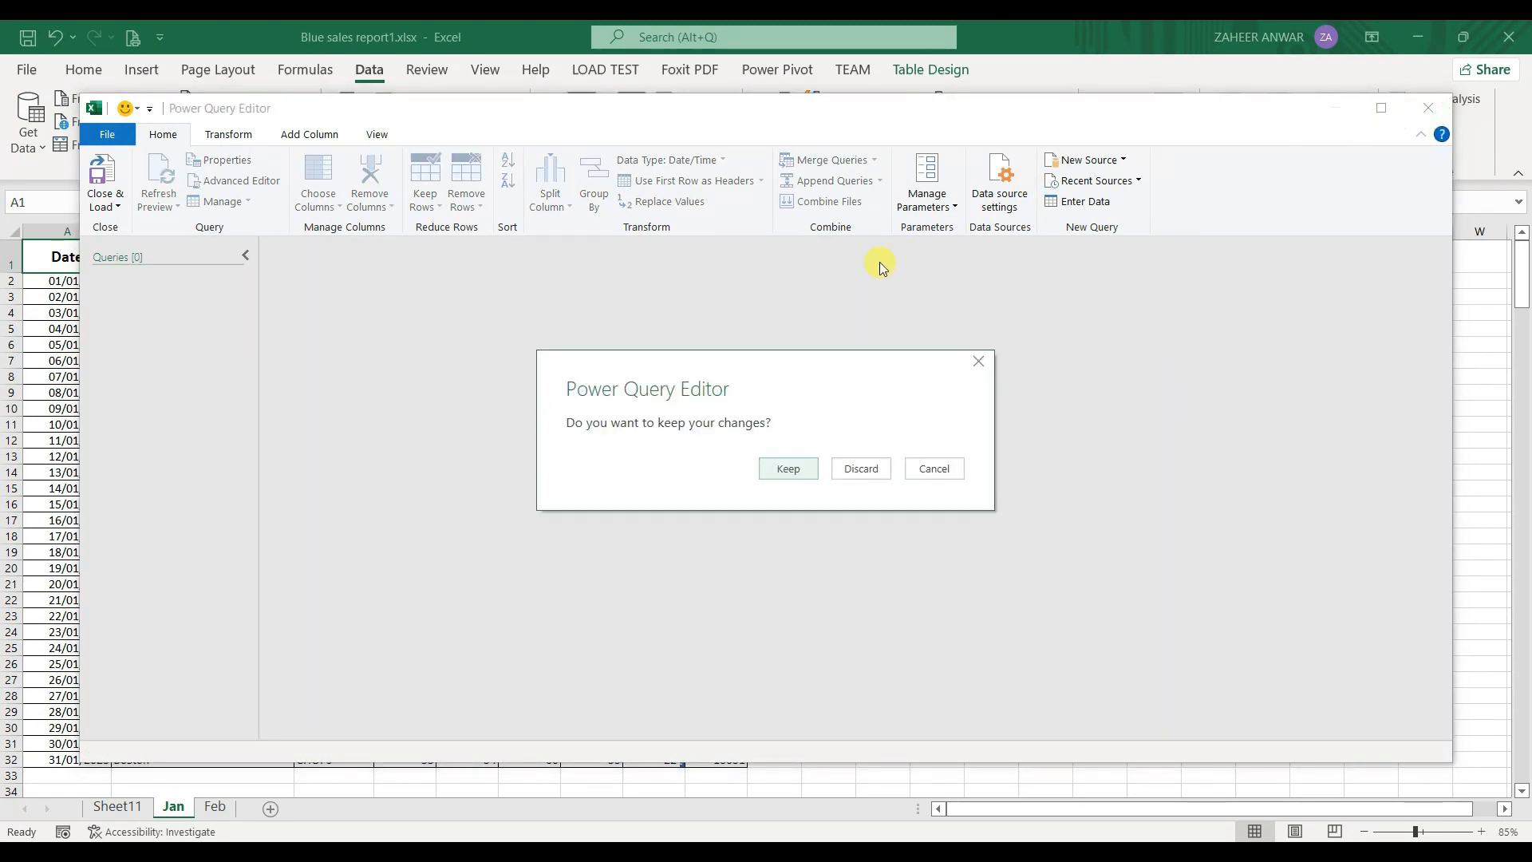
left_click(789, 469)
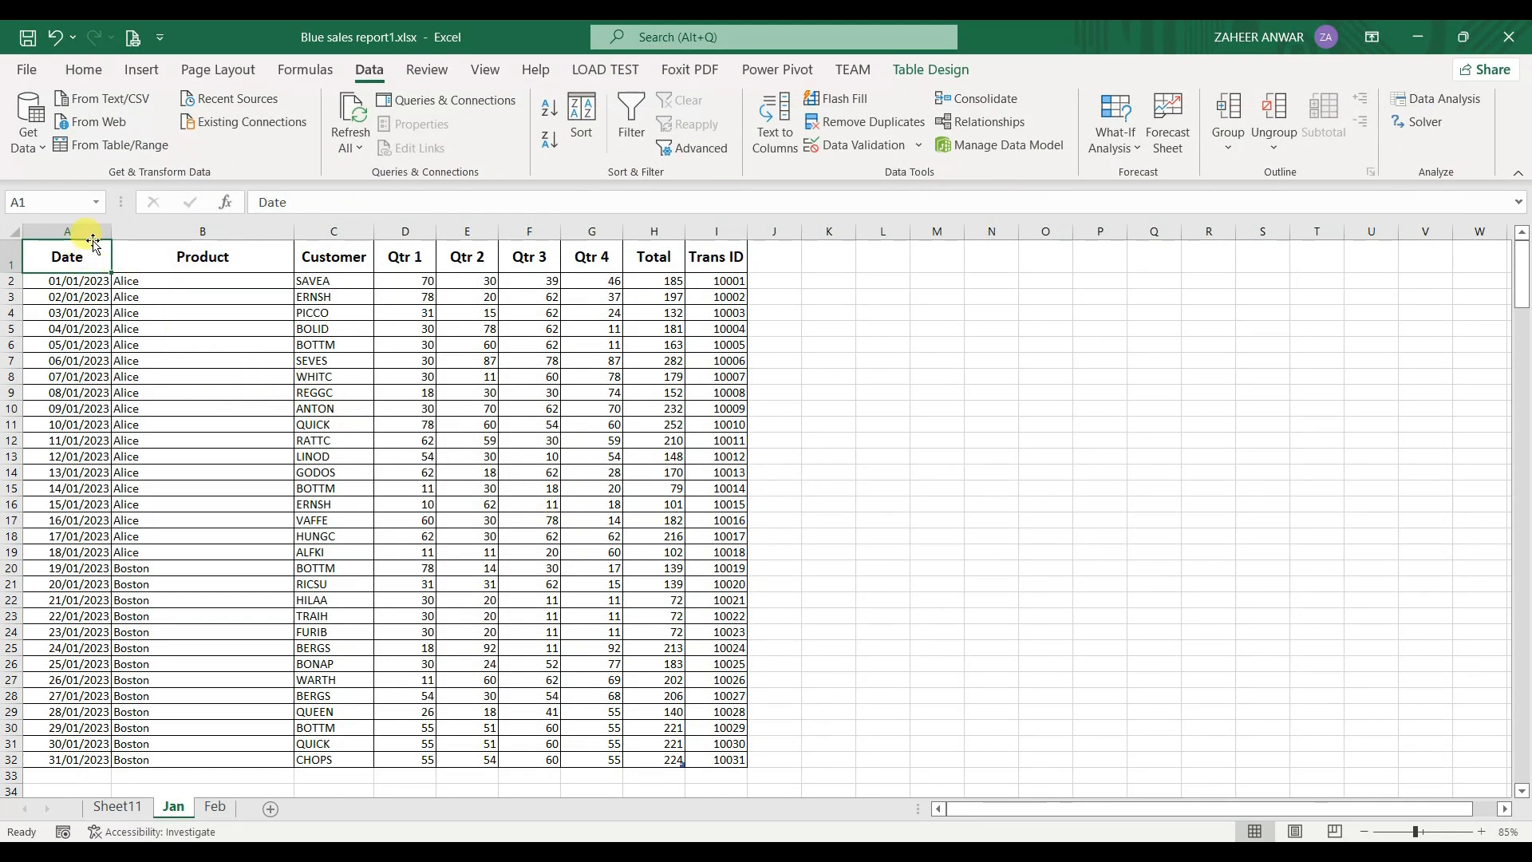
Step: Open the Jan sheet's table in the Power Query Editor and inspect the first value in the Date column
left_click(120, 146)
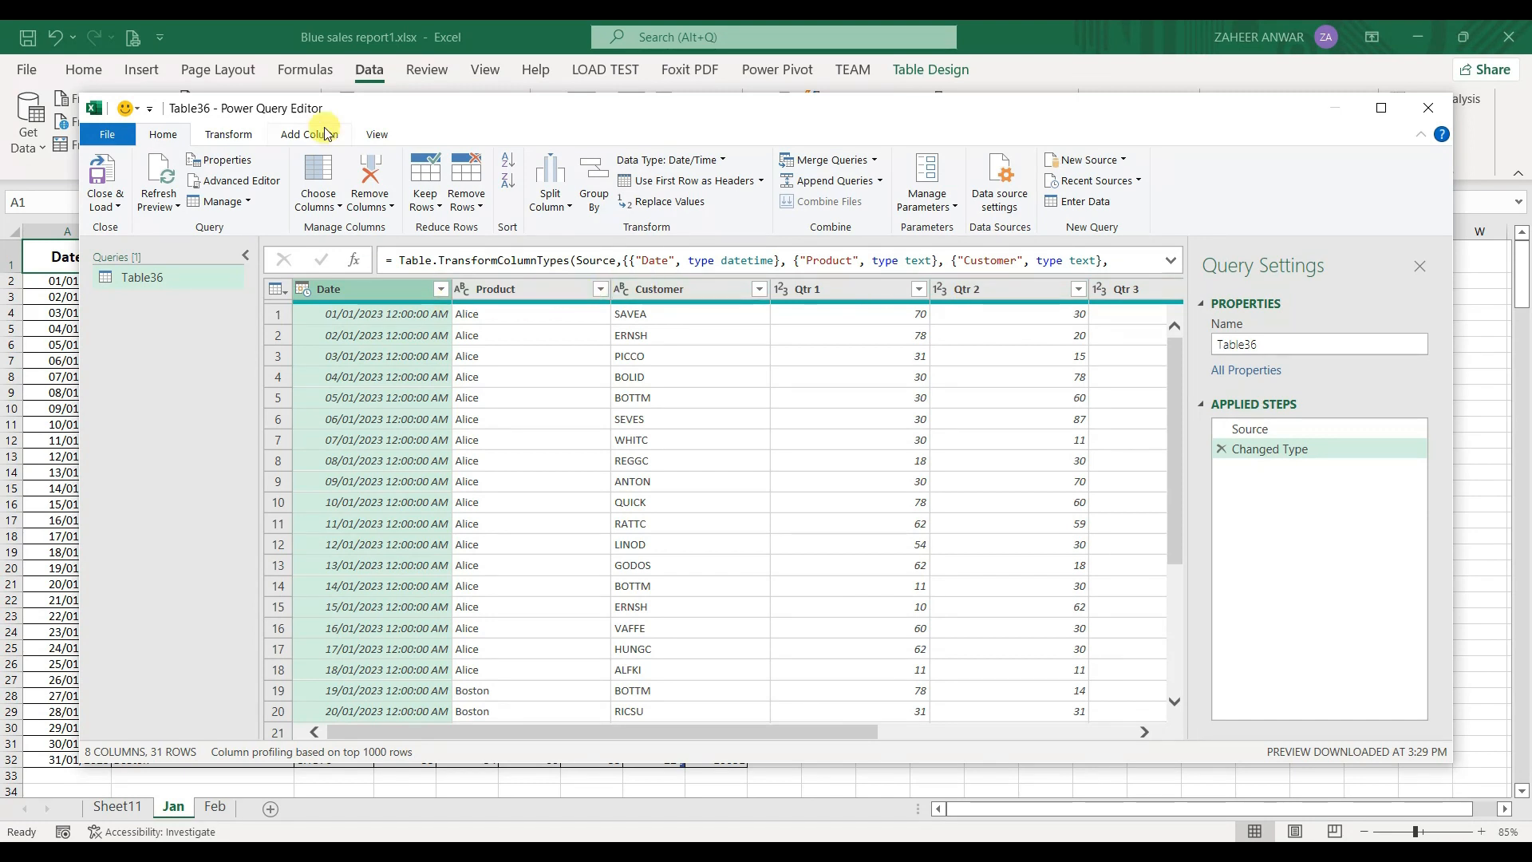
left_click_drag(347, 108, 418, 101)
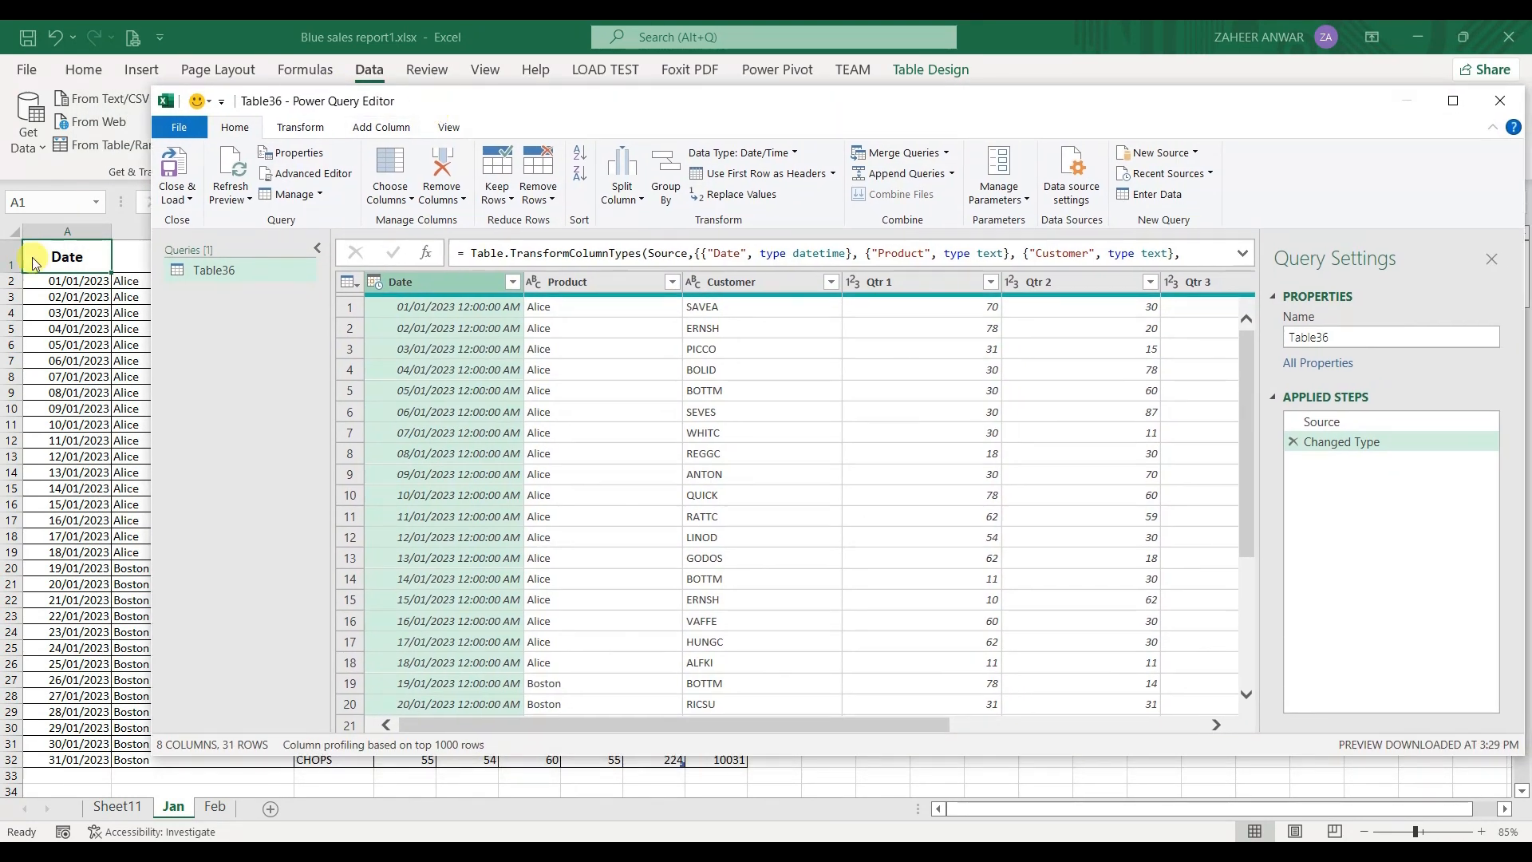
left_click(471, 310)
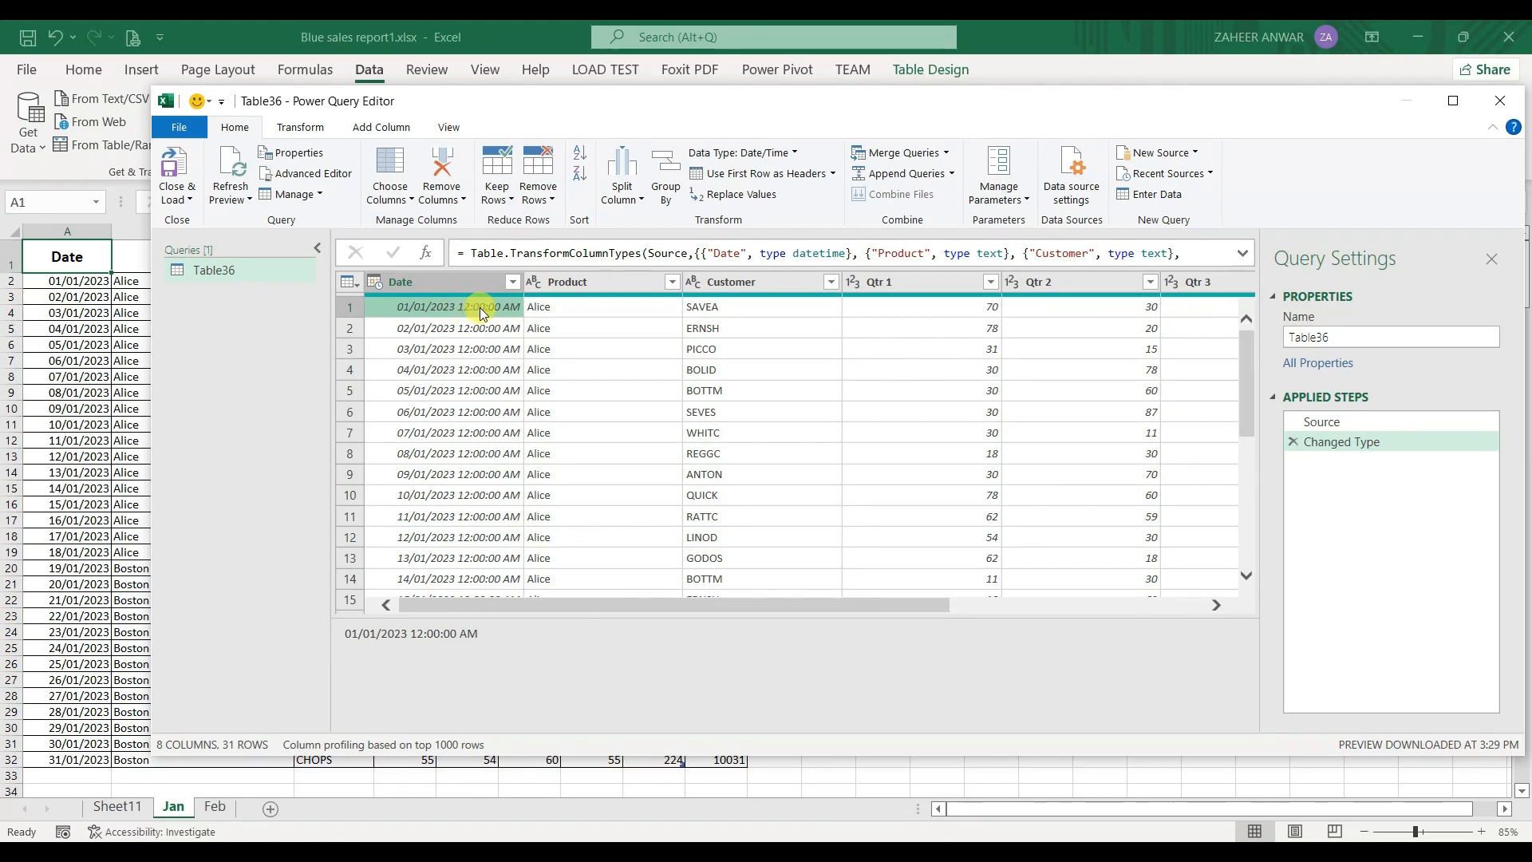
Step: Change the Date column's data type to Date, replacing the current conversion, and check the Date and Product columns
left_click(395, 283)
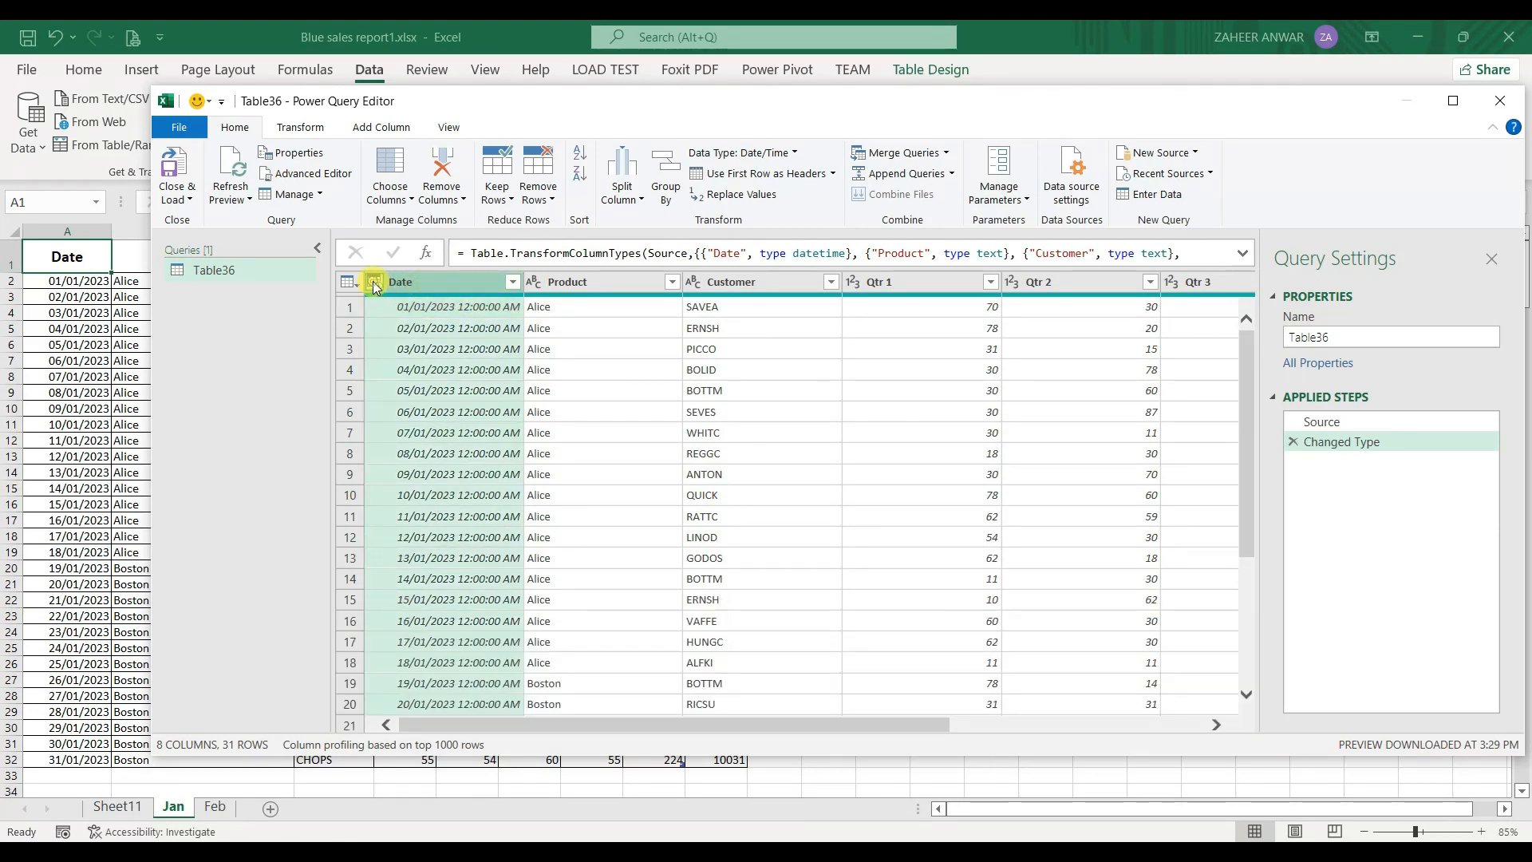
left_click(374, 284)
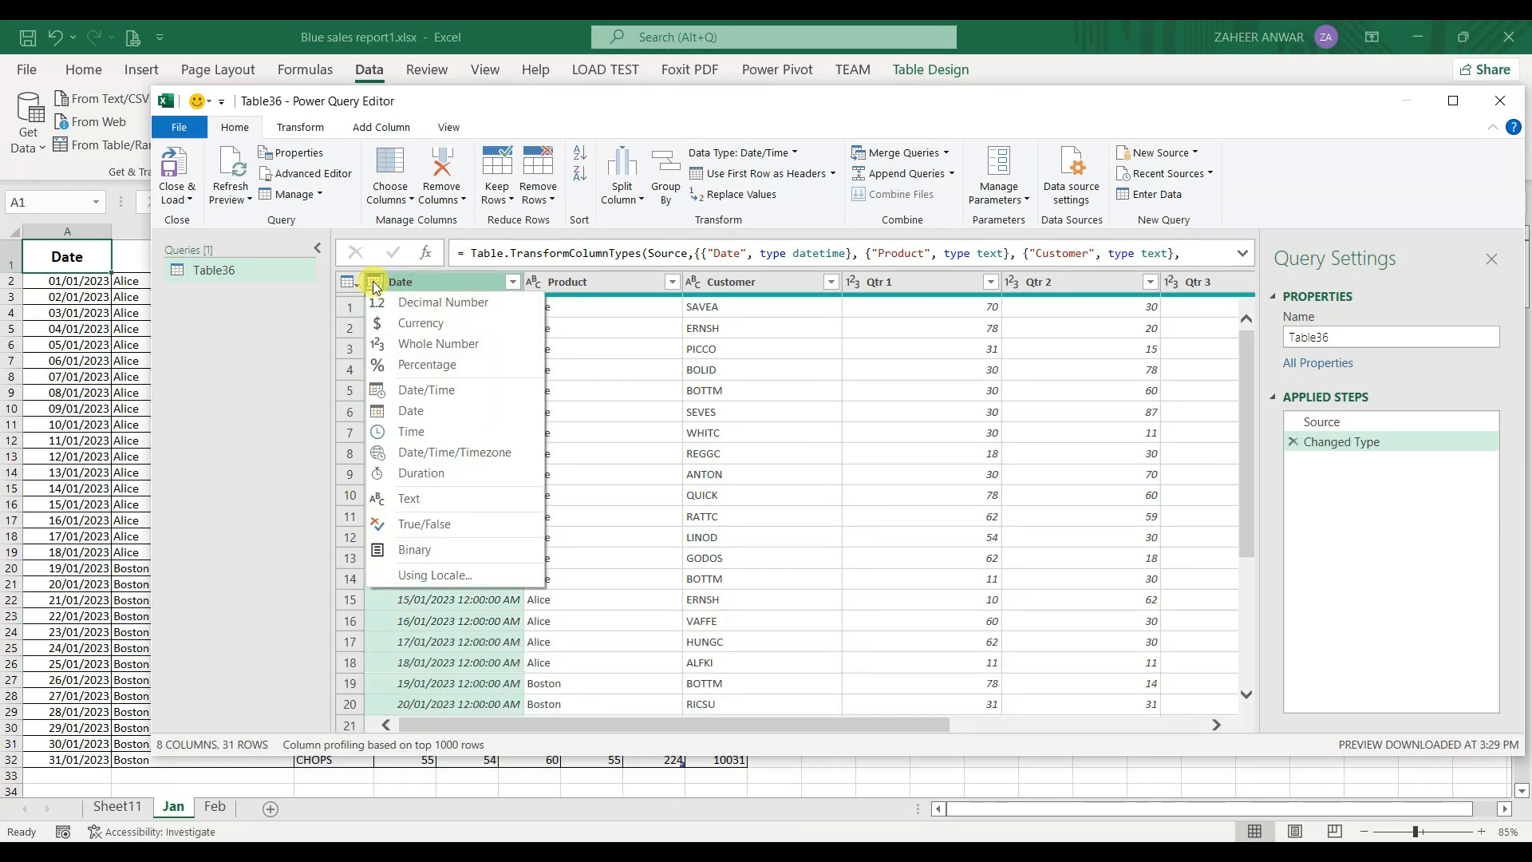
left_click(417, 413)
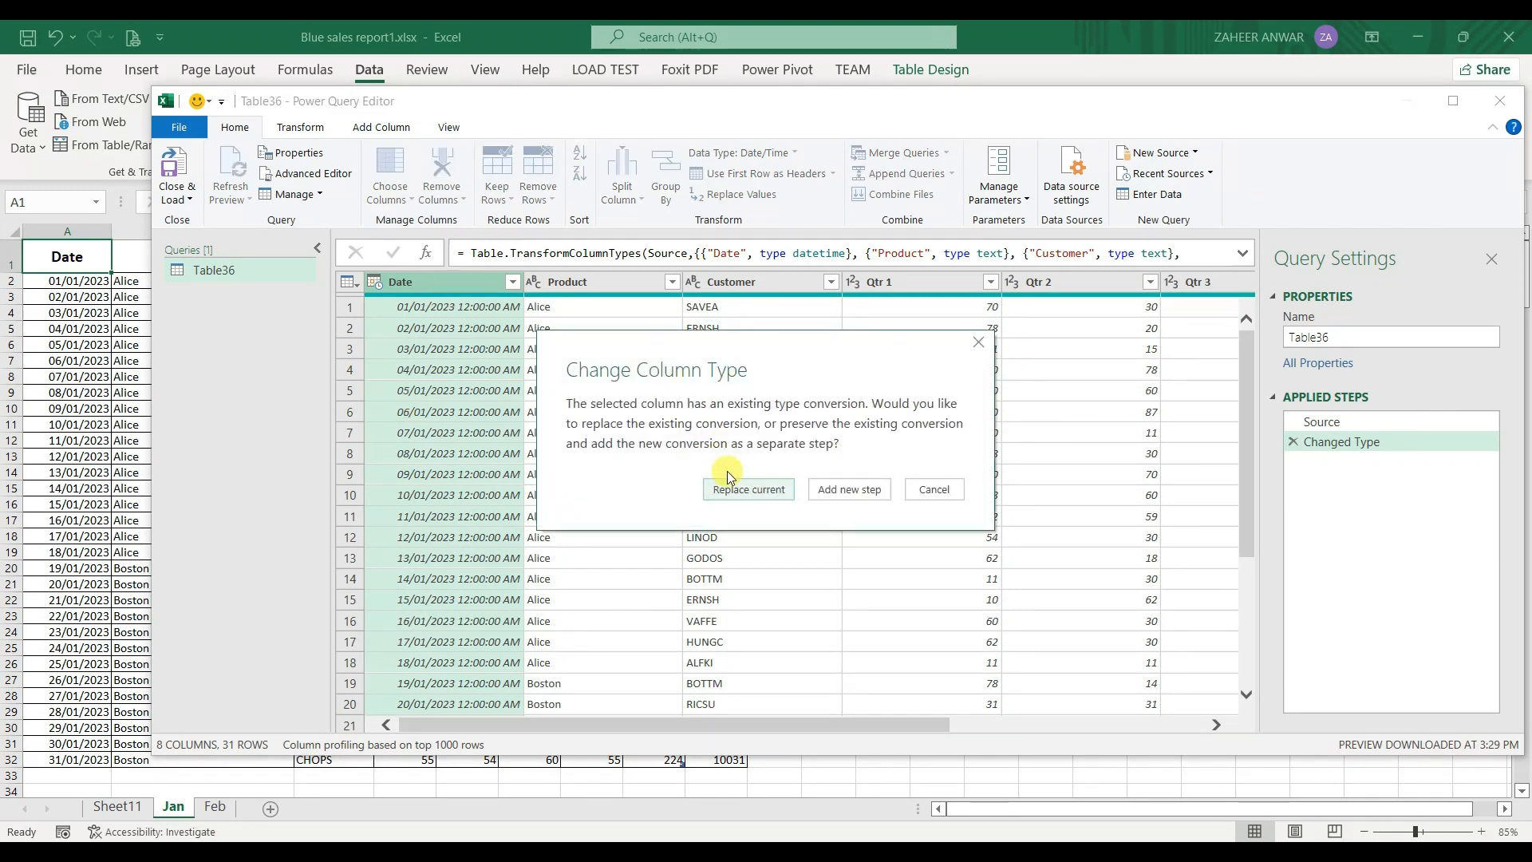
left_click(734, 491)
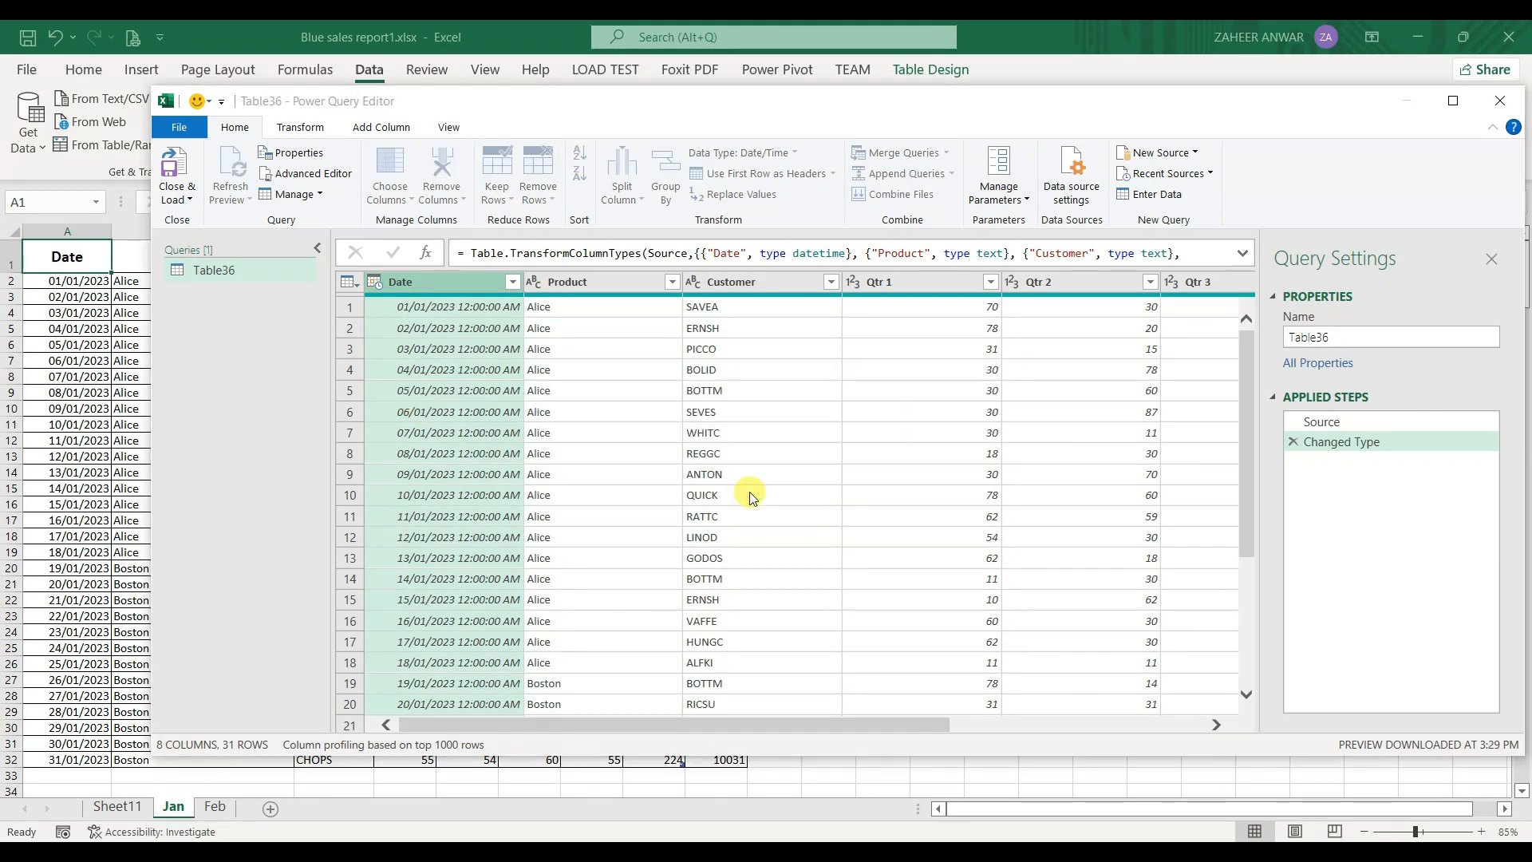
left_click(461, 309)
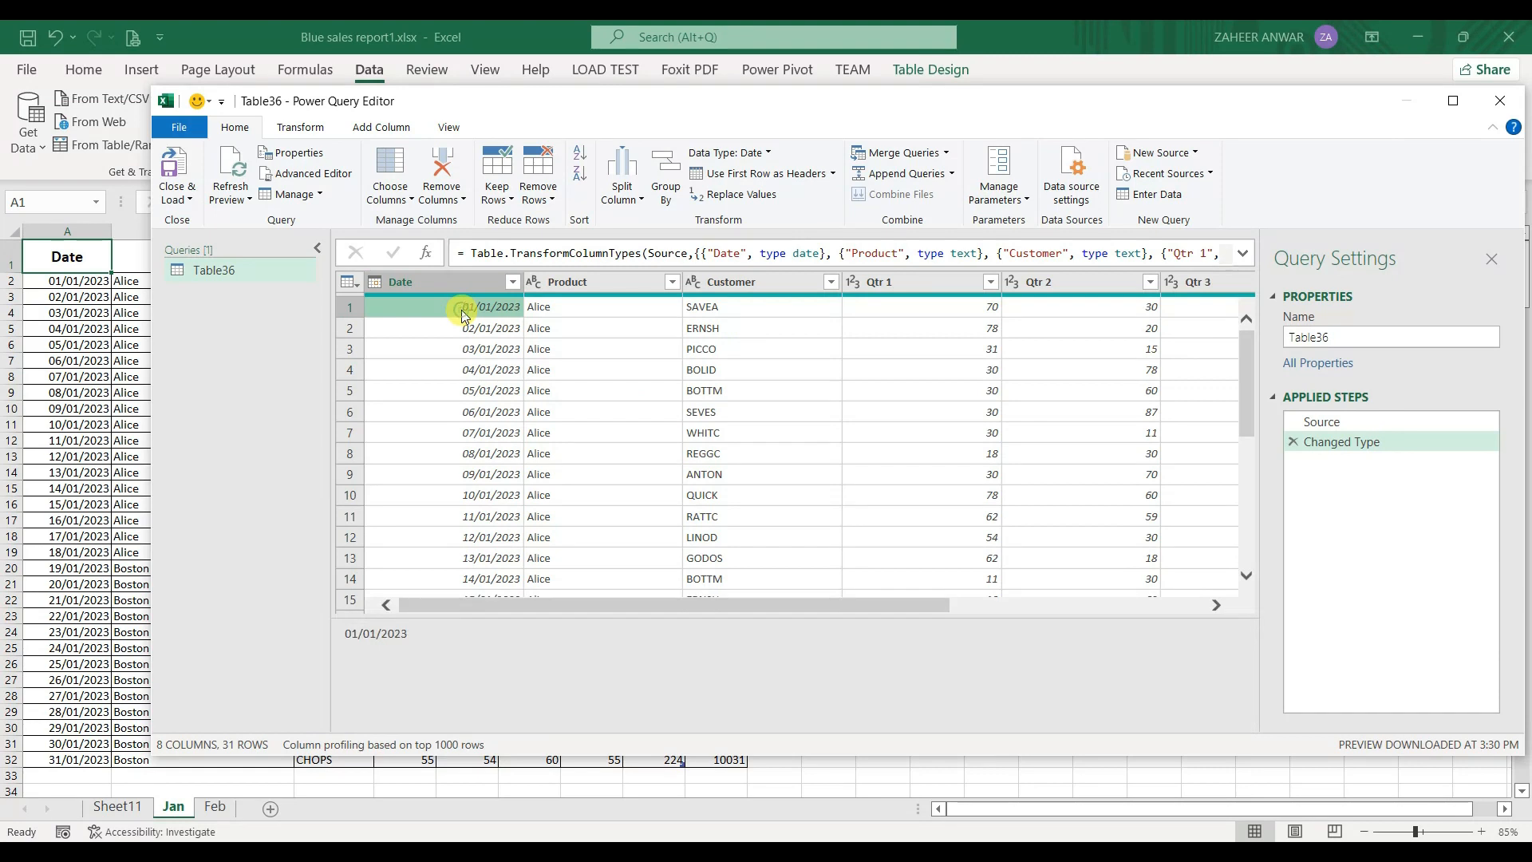
left_click(562, 308)
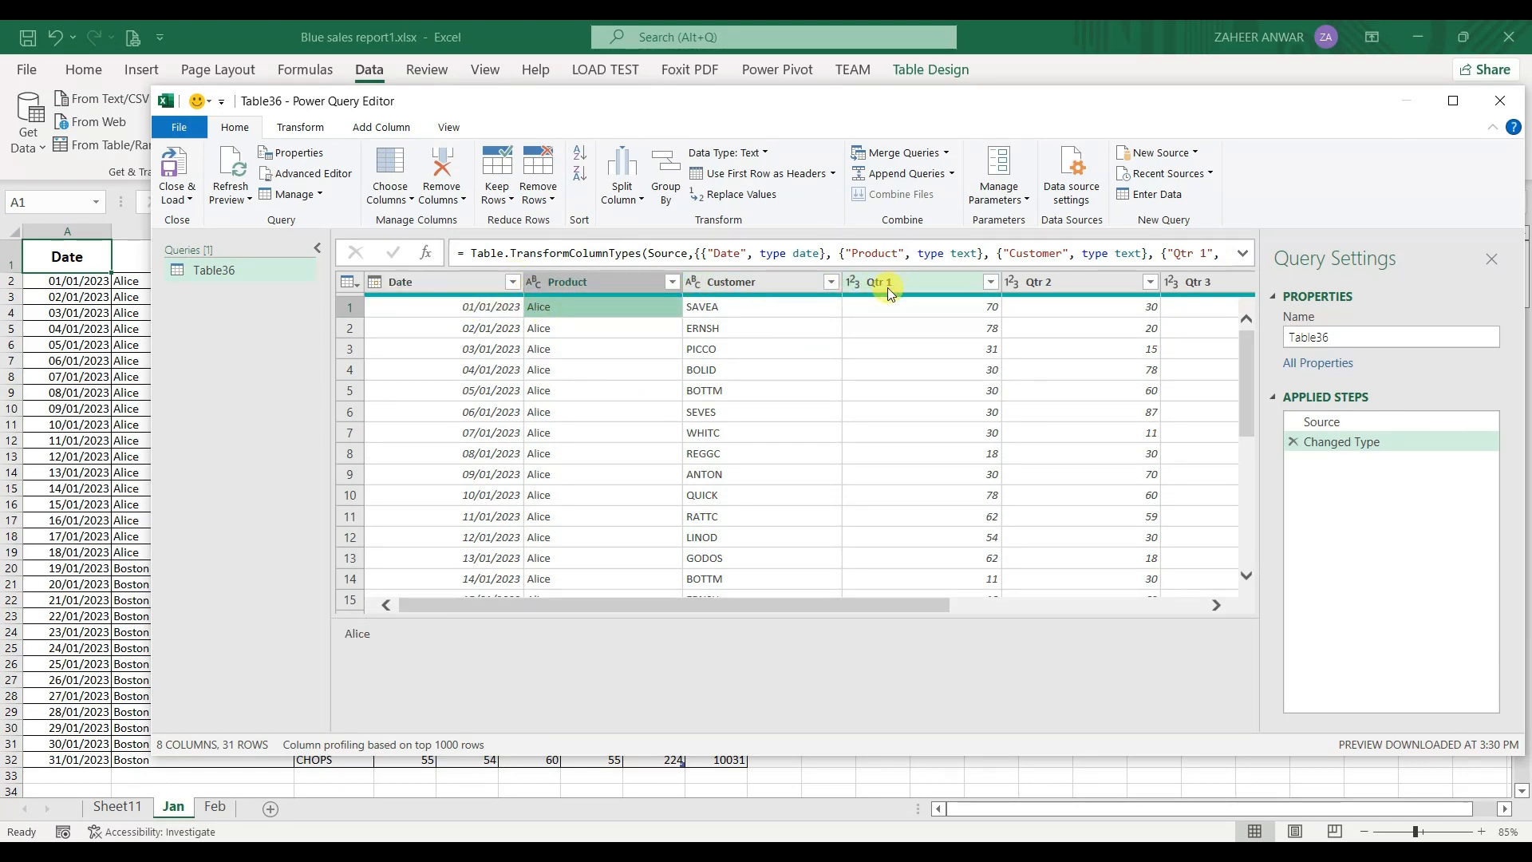
left_click_drag(887, 600, 599, 479)
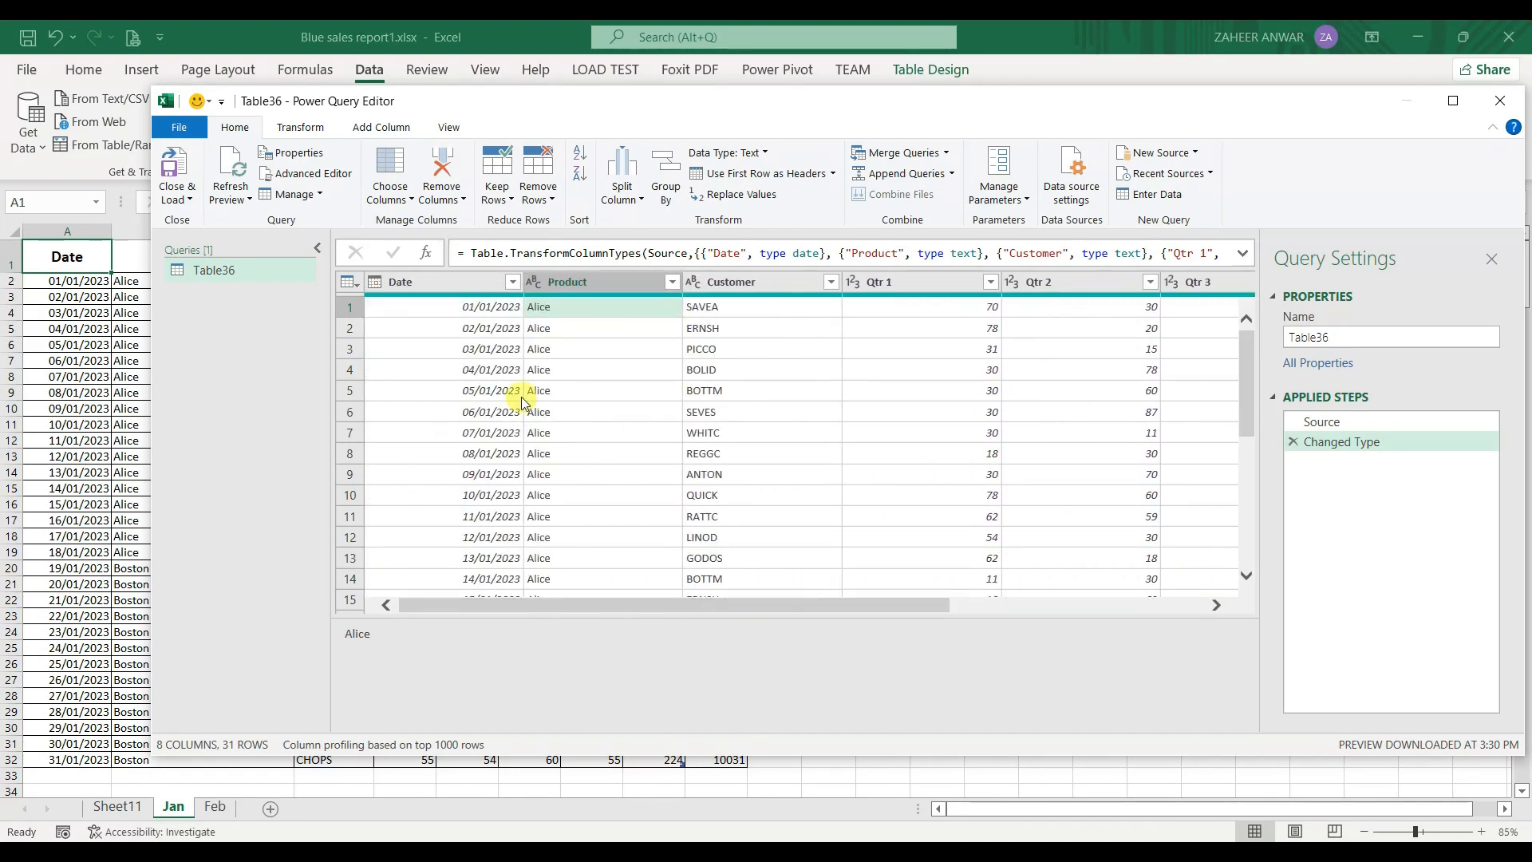
left_click(427, 314)
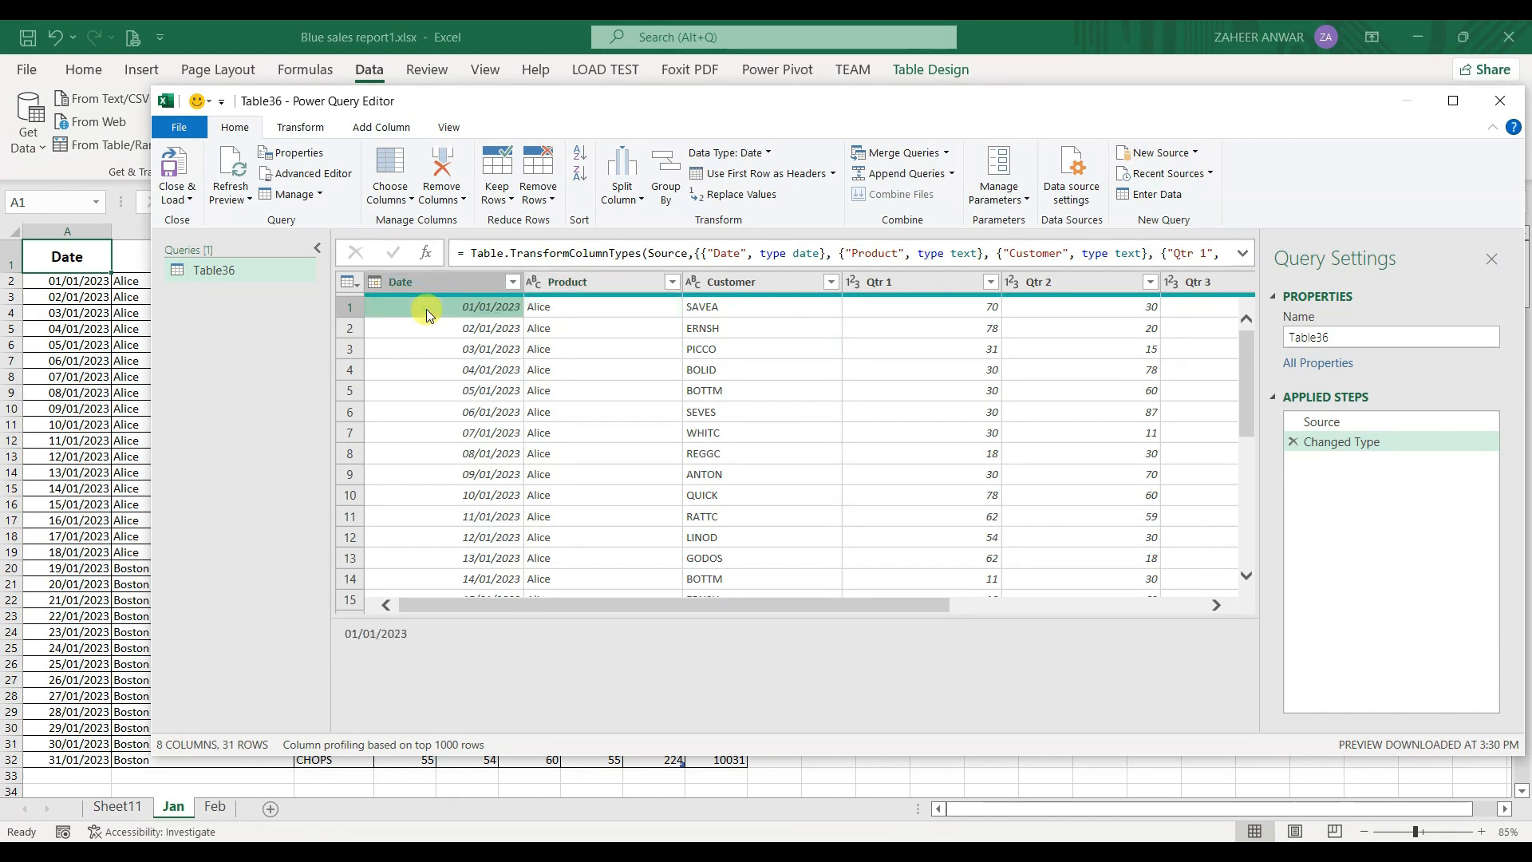
Step: Rename the Table36 query as Jan
left_click(1377, 340)
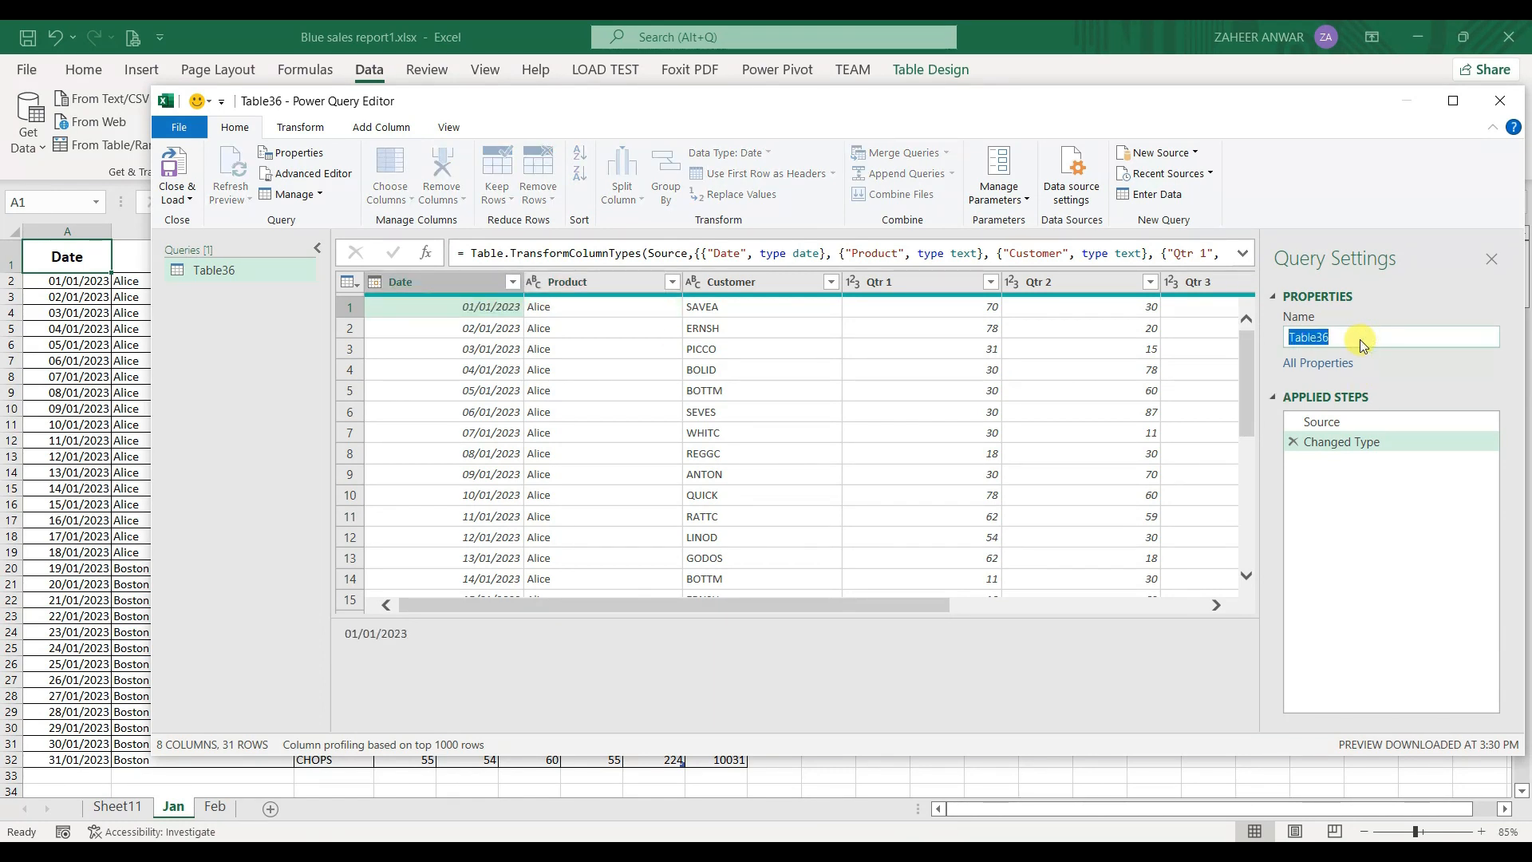
type("Jan")
key("Return")
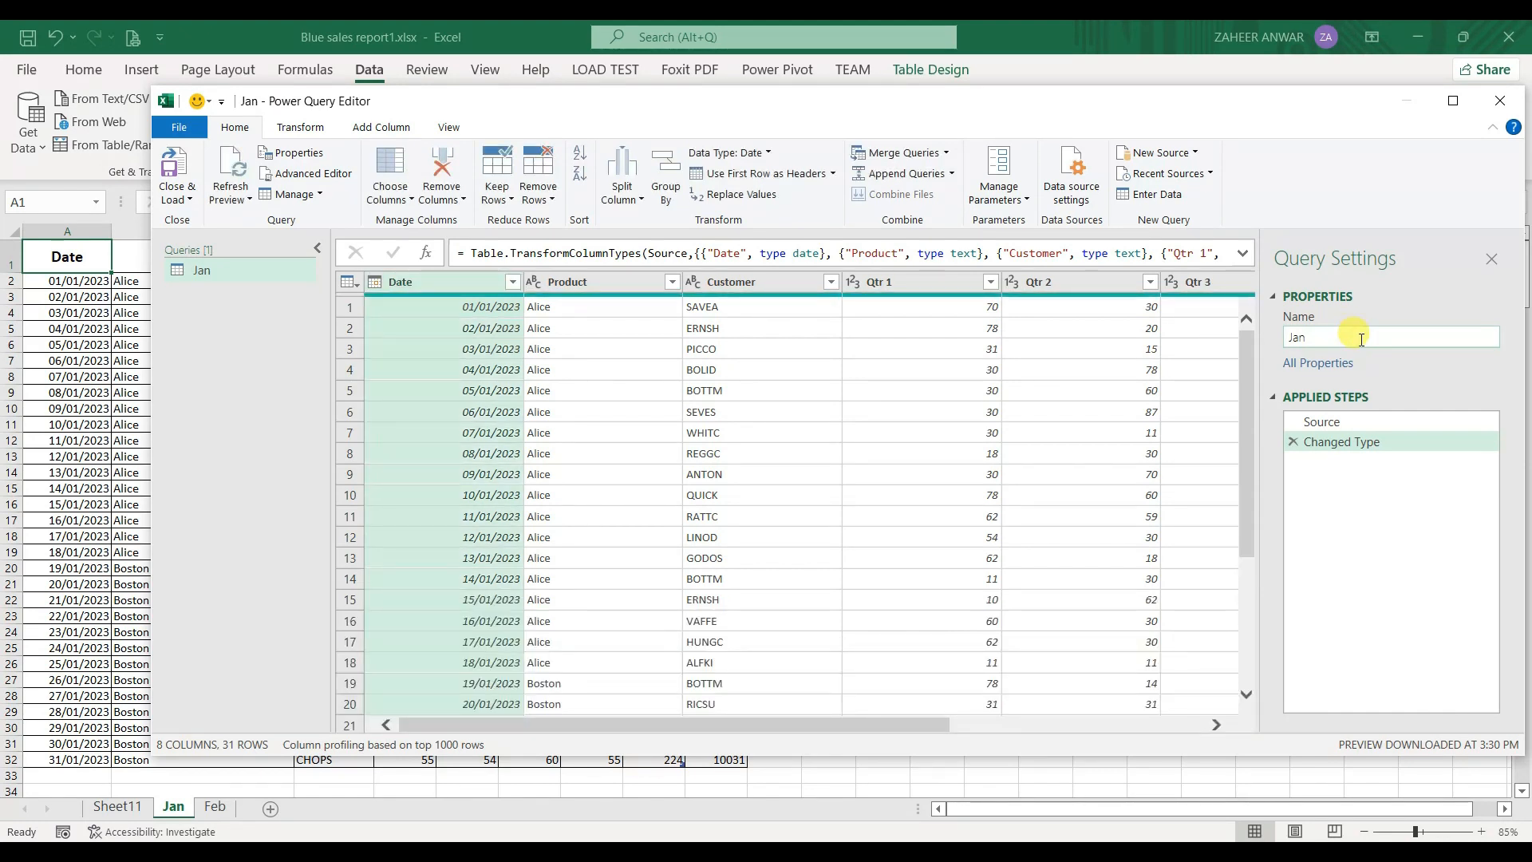
left_click(429, 313)
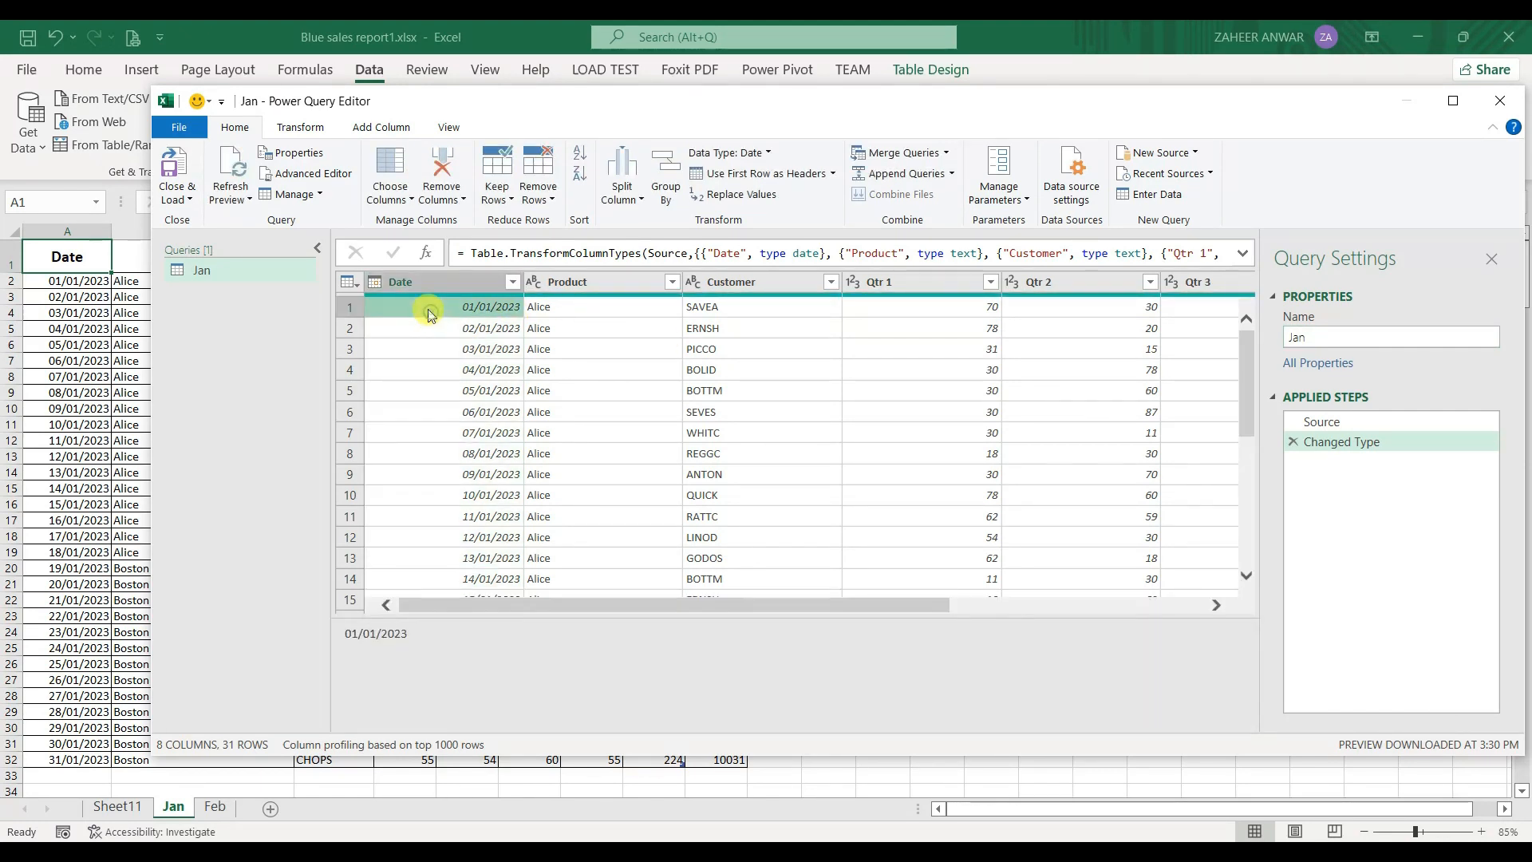
Step: Close the editor, load the Jan query as Only Create Connection, and preview it in the workbook's query list
left_click(180, 205)
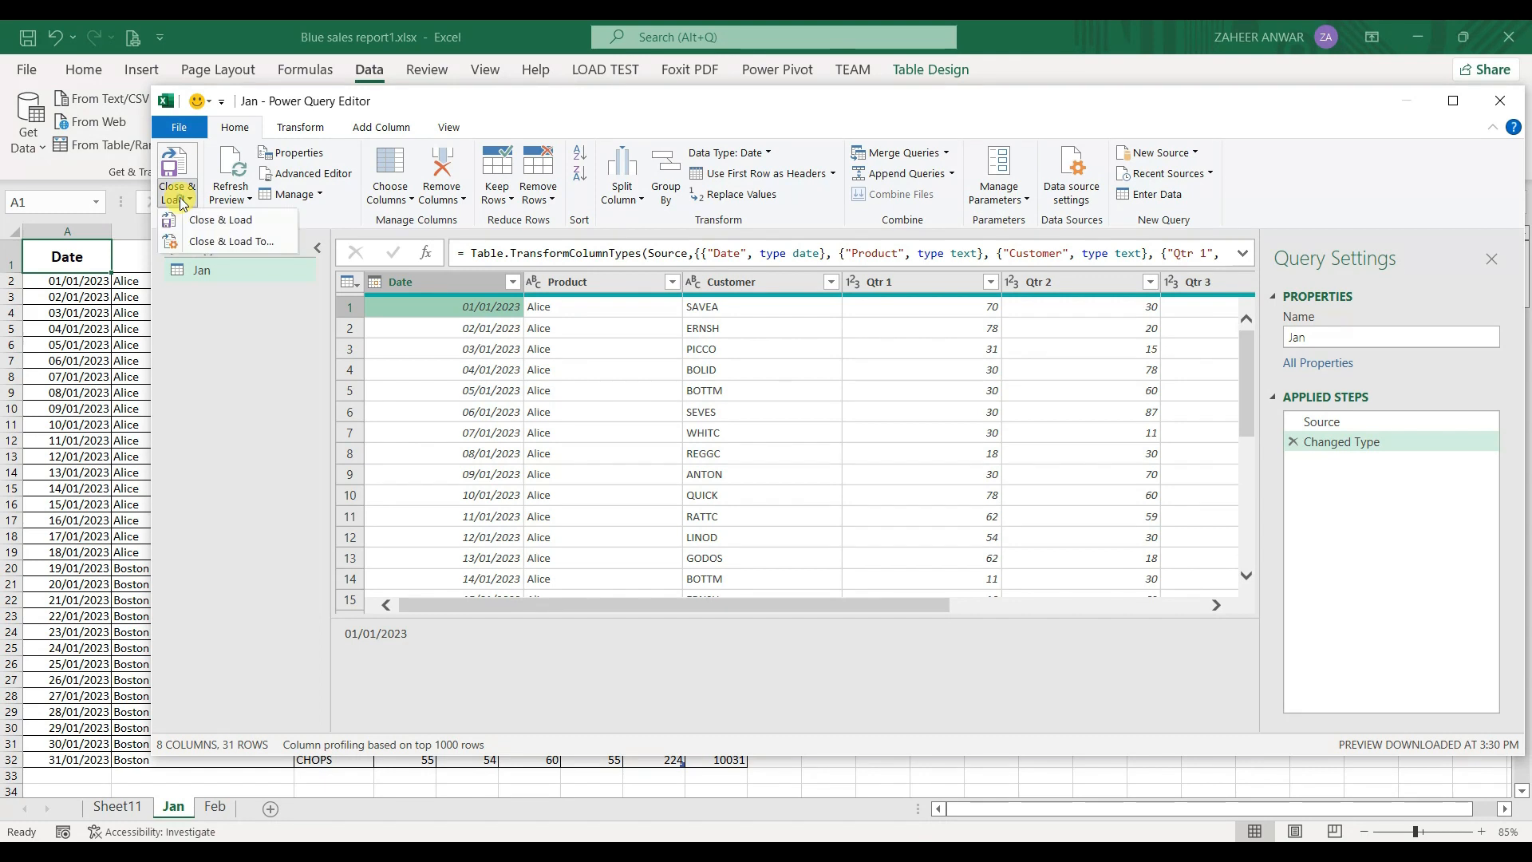
left_click(253, 249)
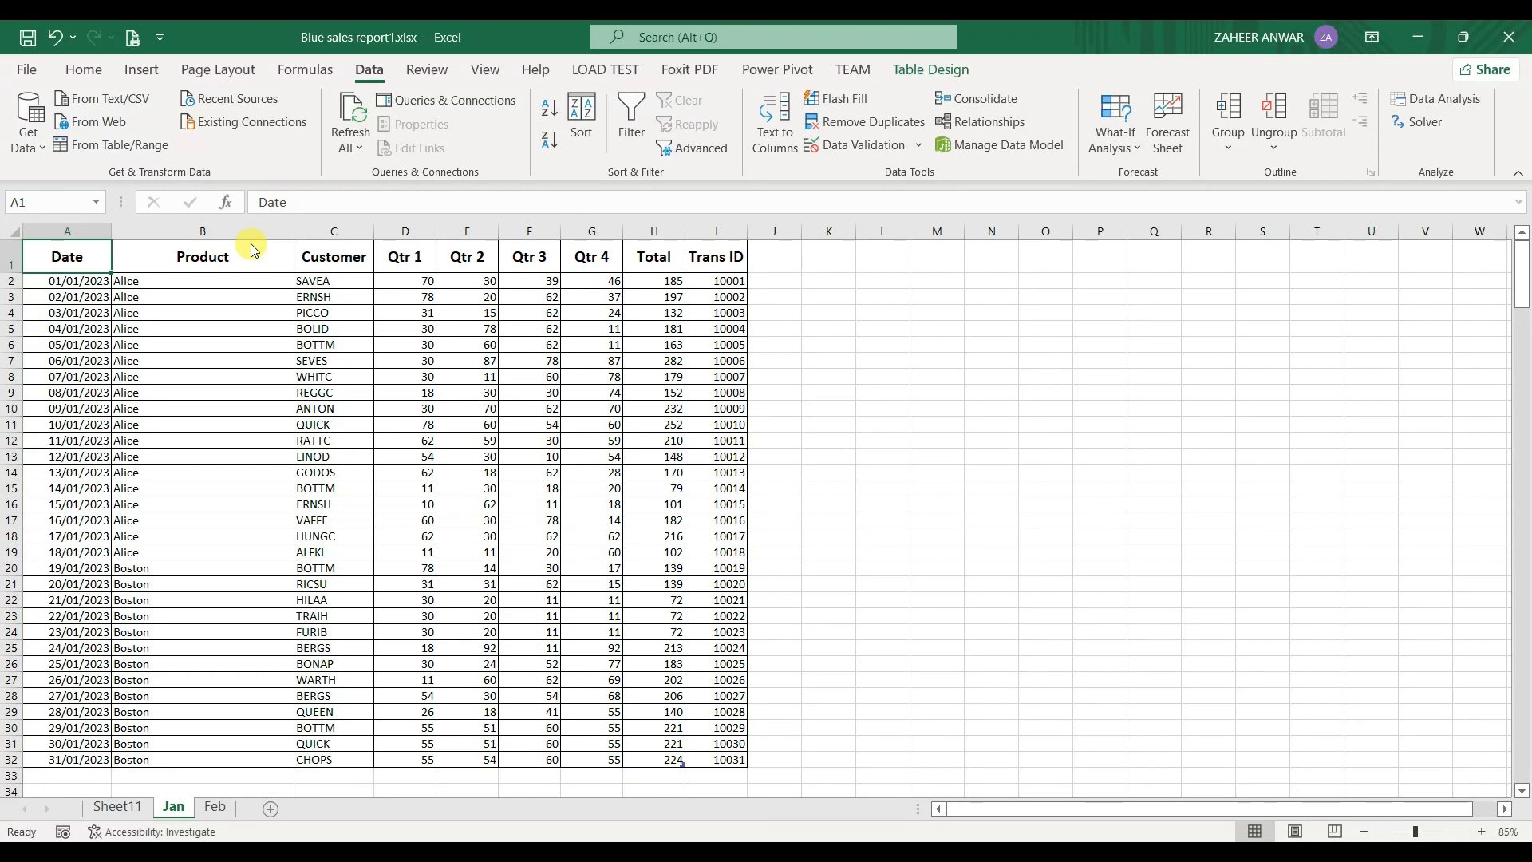
left_click_drag(1136, 243, 644, 280)
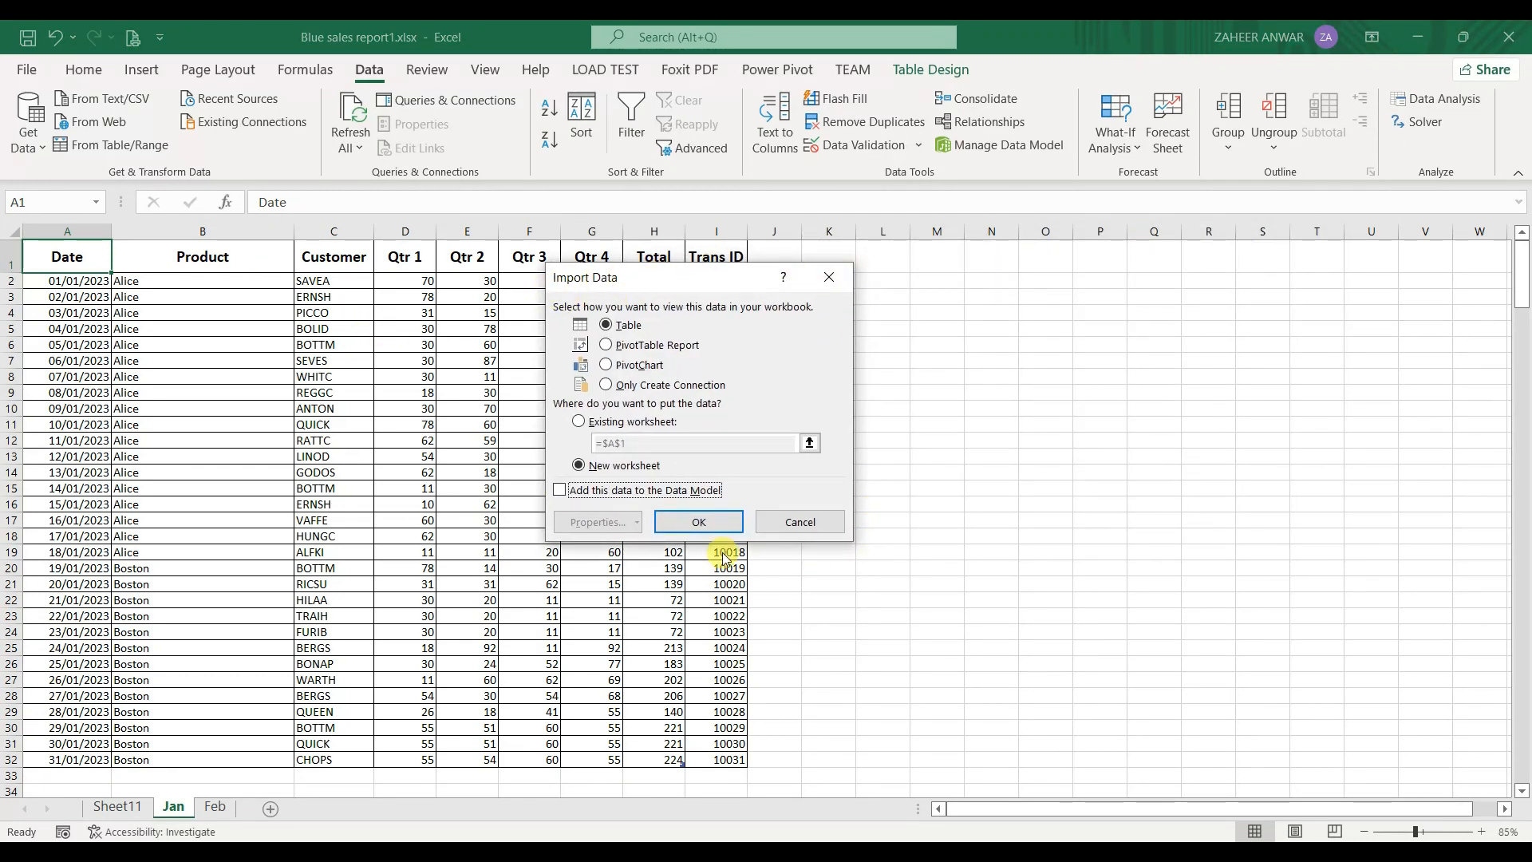
left_click(636, 347)
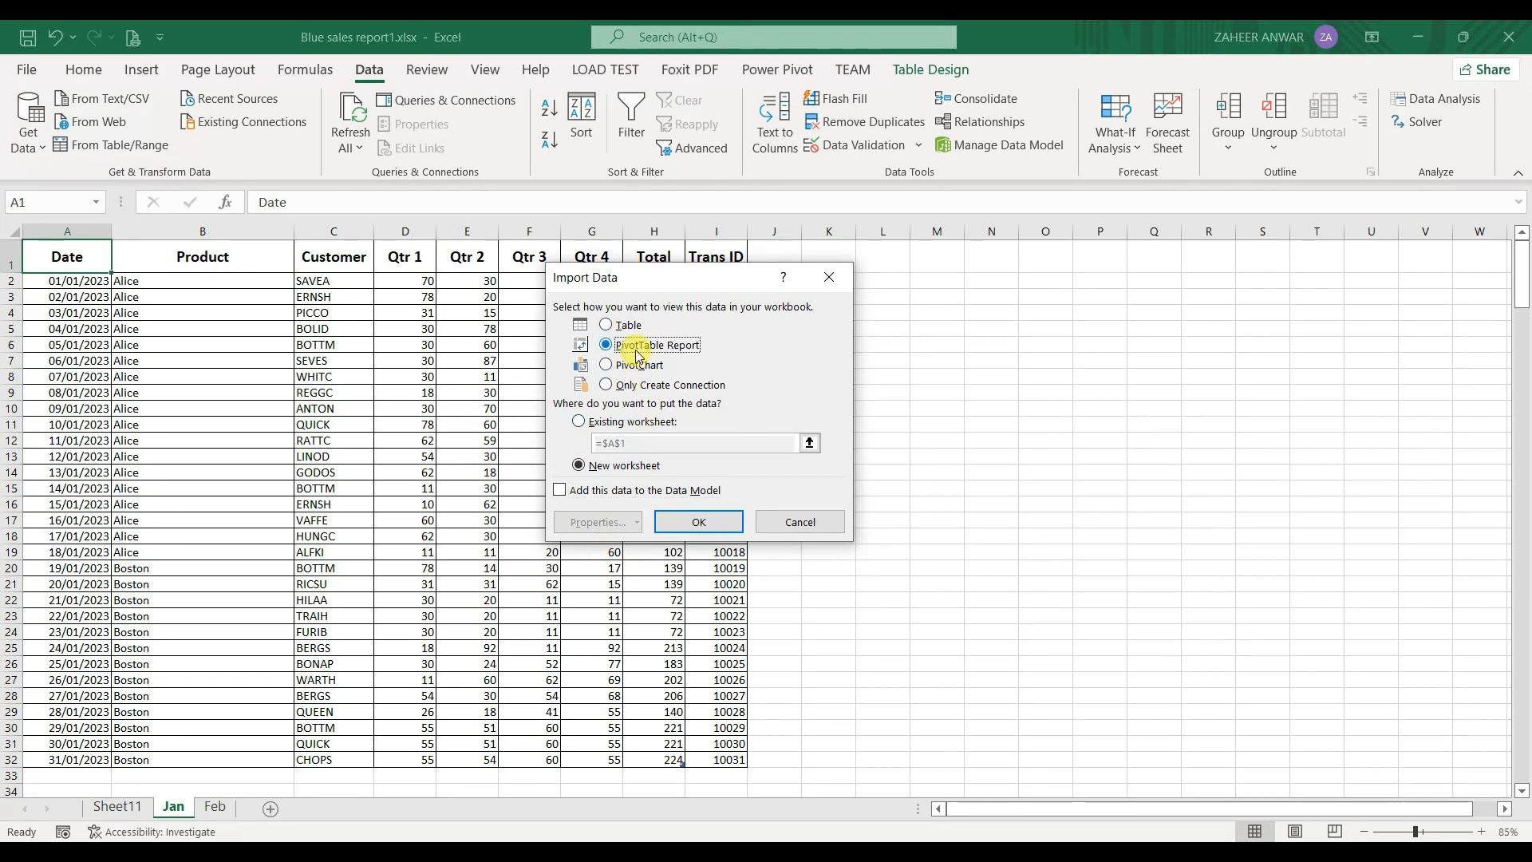
left_click(640, 366)
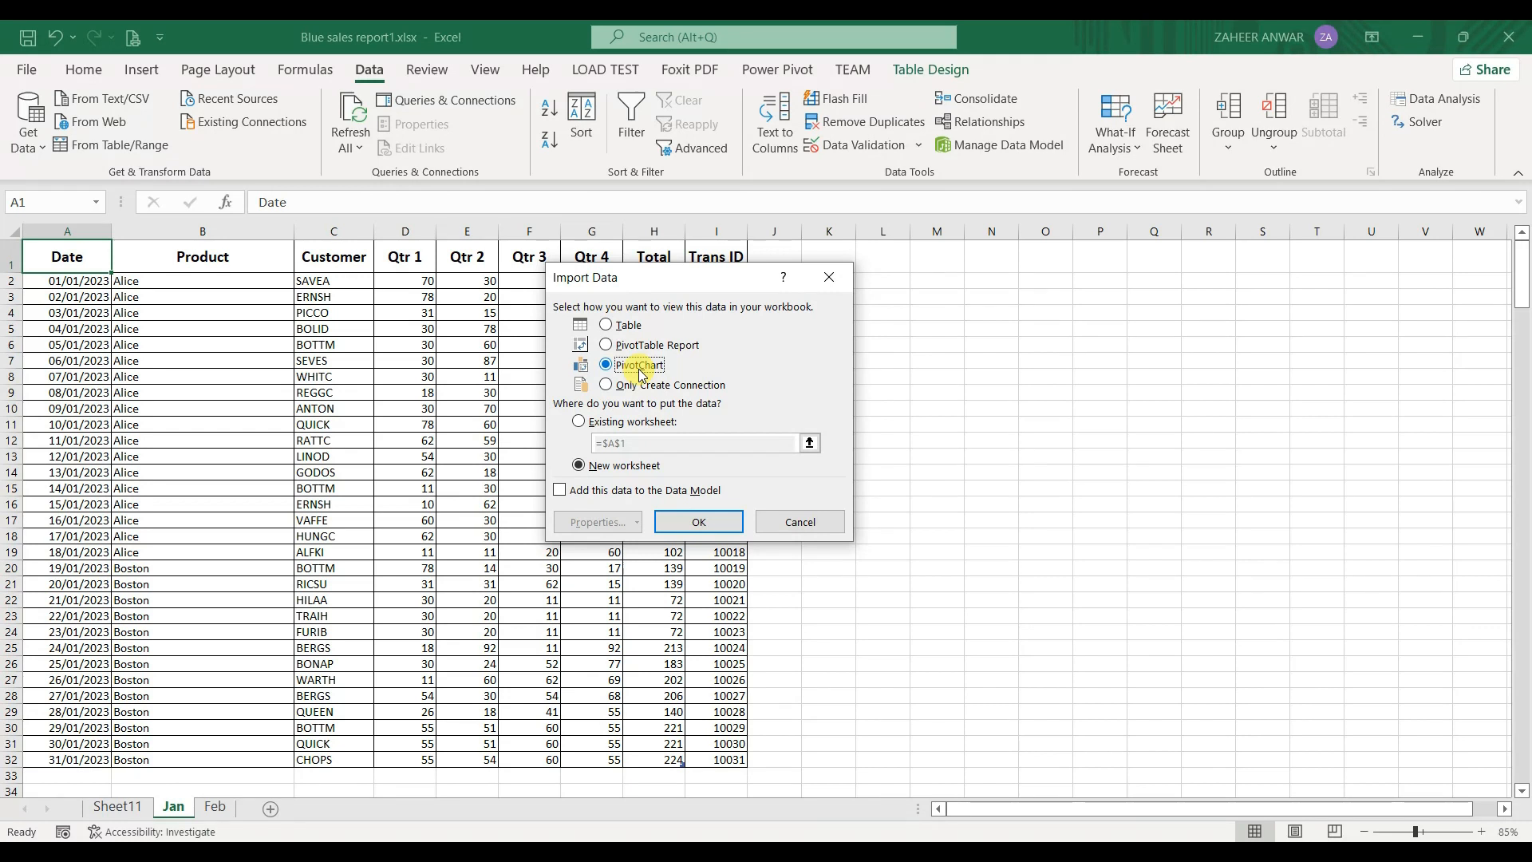
left_click(608, 384)
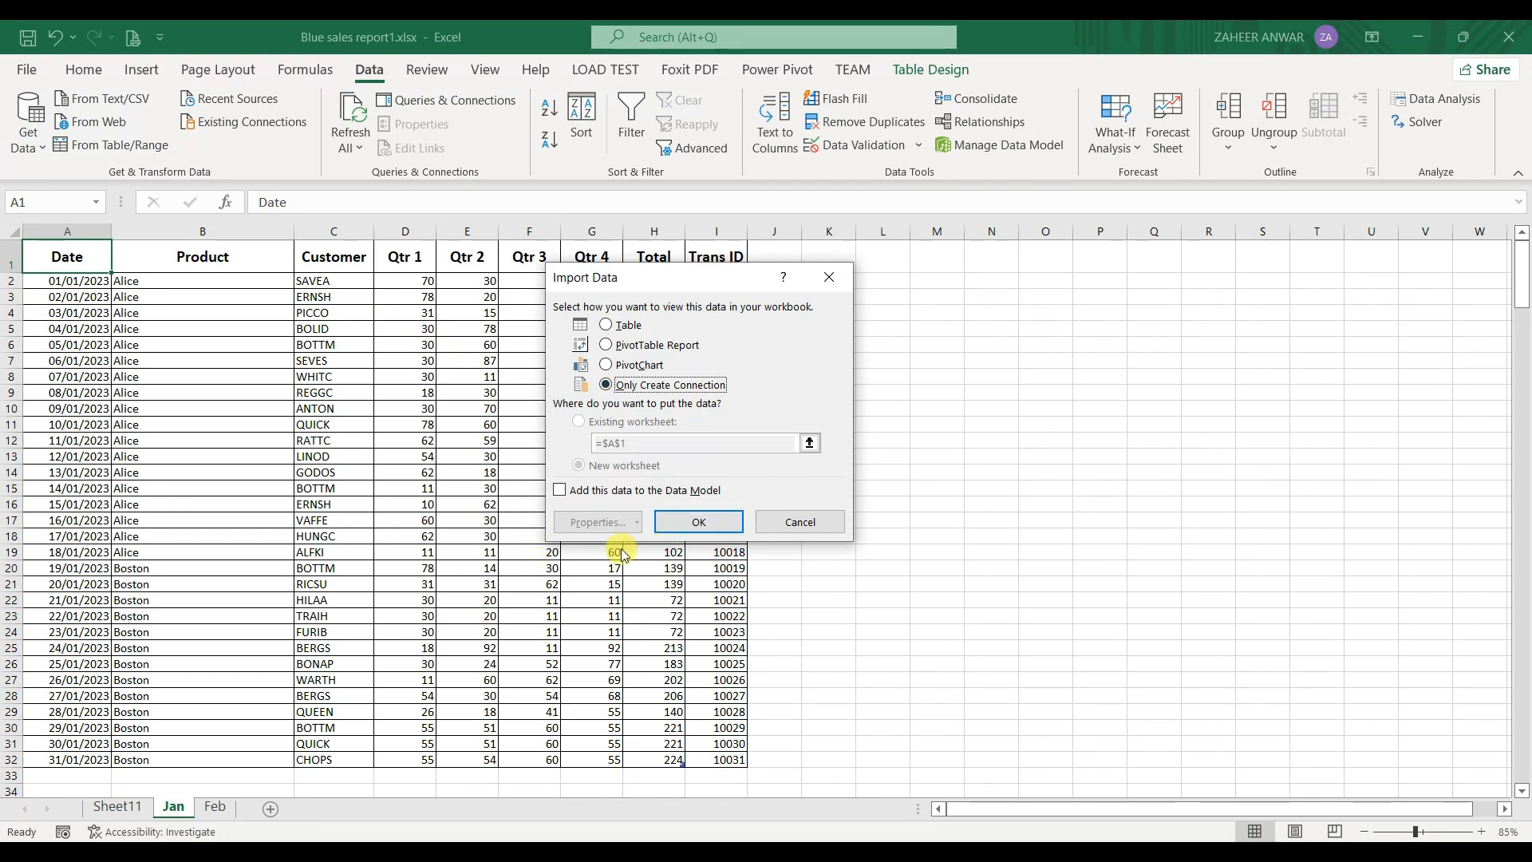
left_click(670, 523)
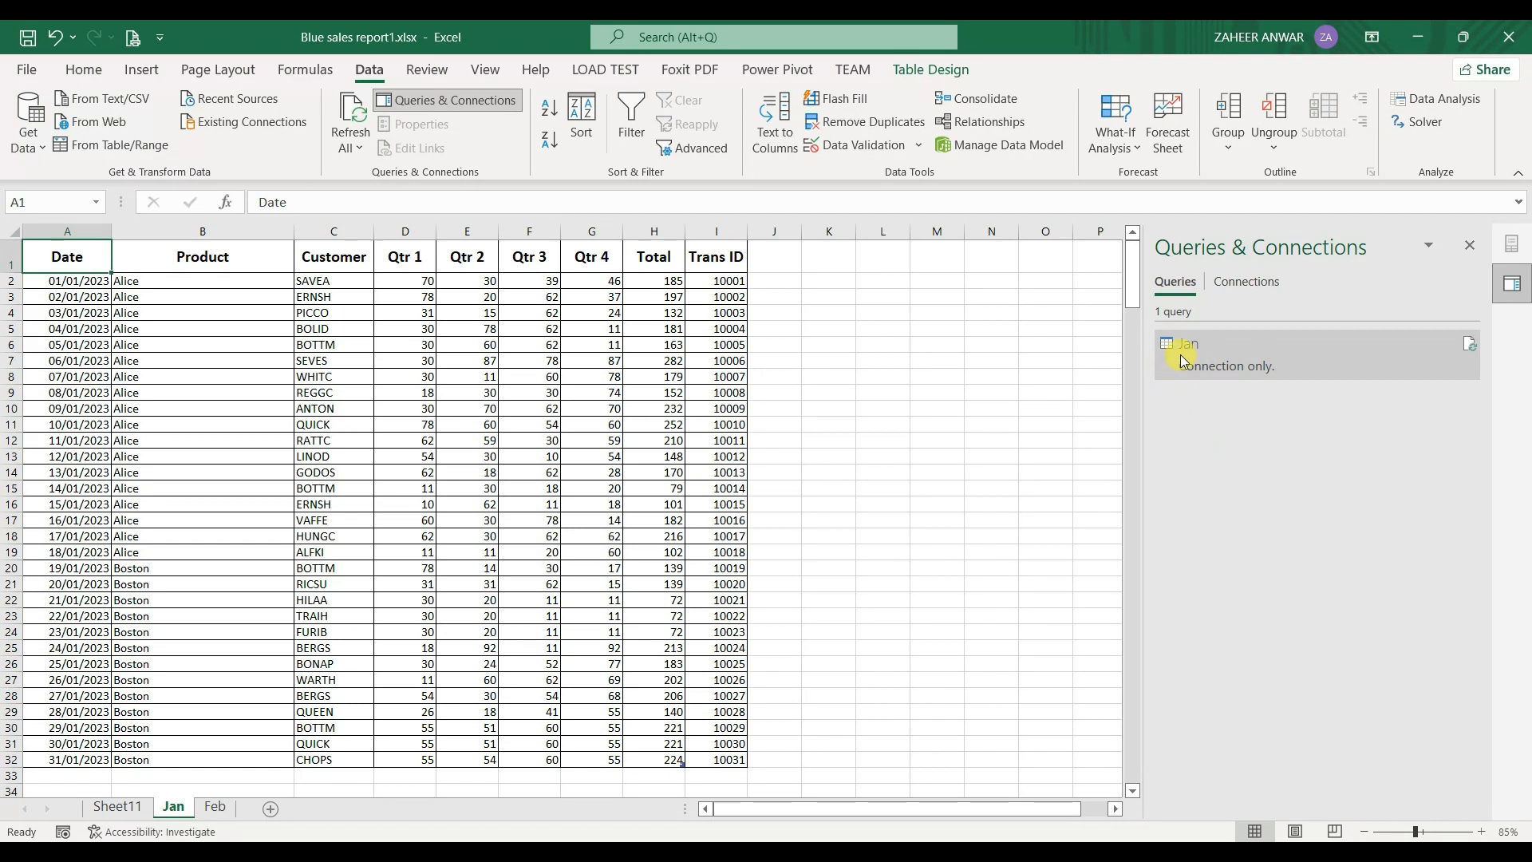
mouse_move(1184, 353)
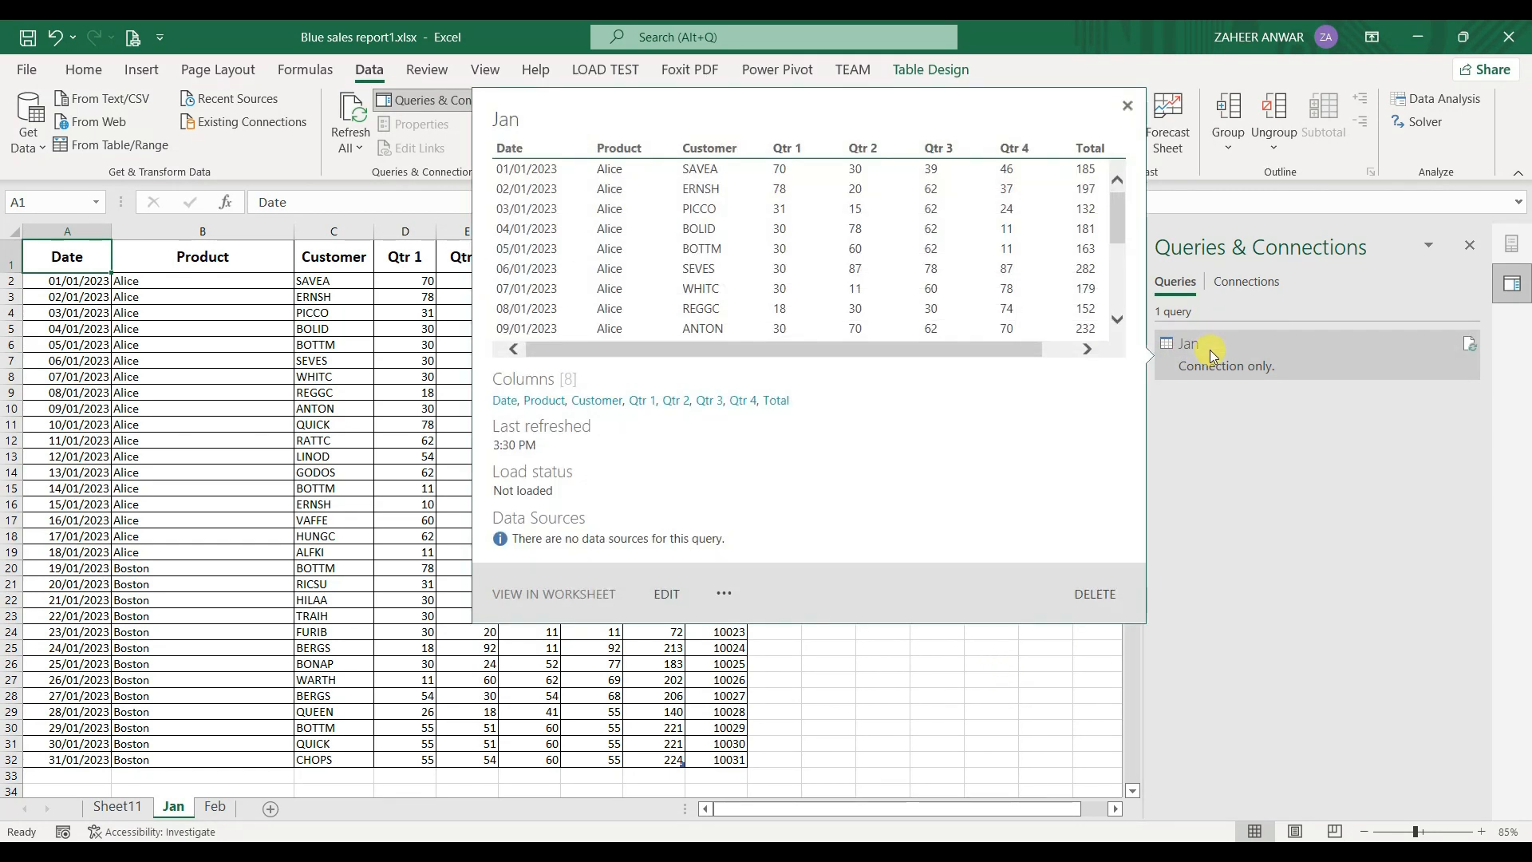
mouse_move(1117, 223)
left_mouse_down()
mouse_move(1119, 302)
mouse_move(1118, 193)
left_mouse_up()
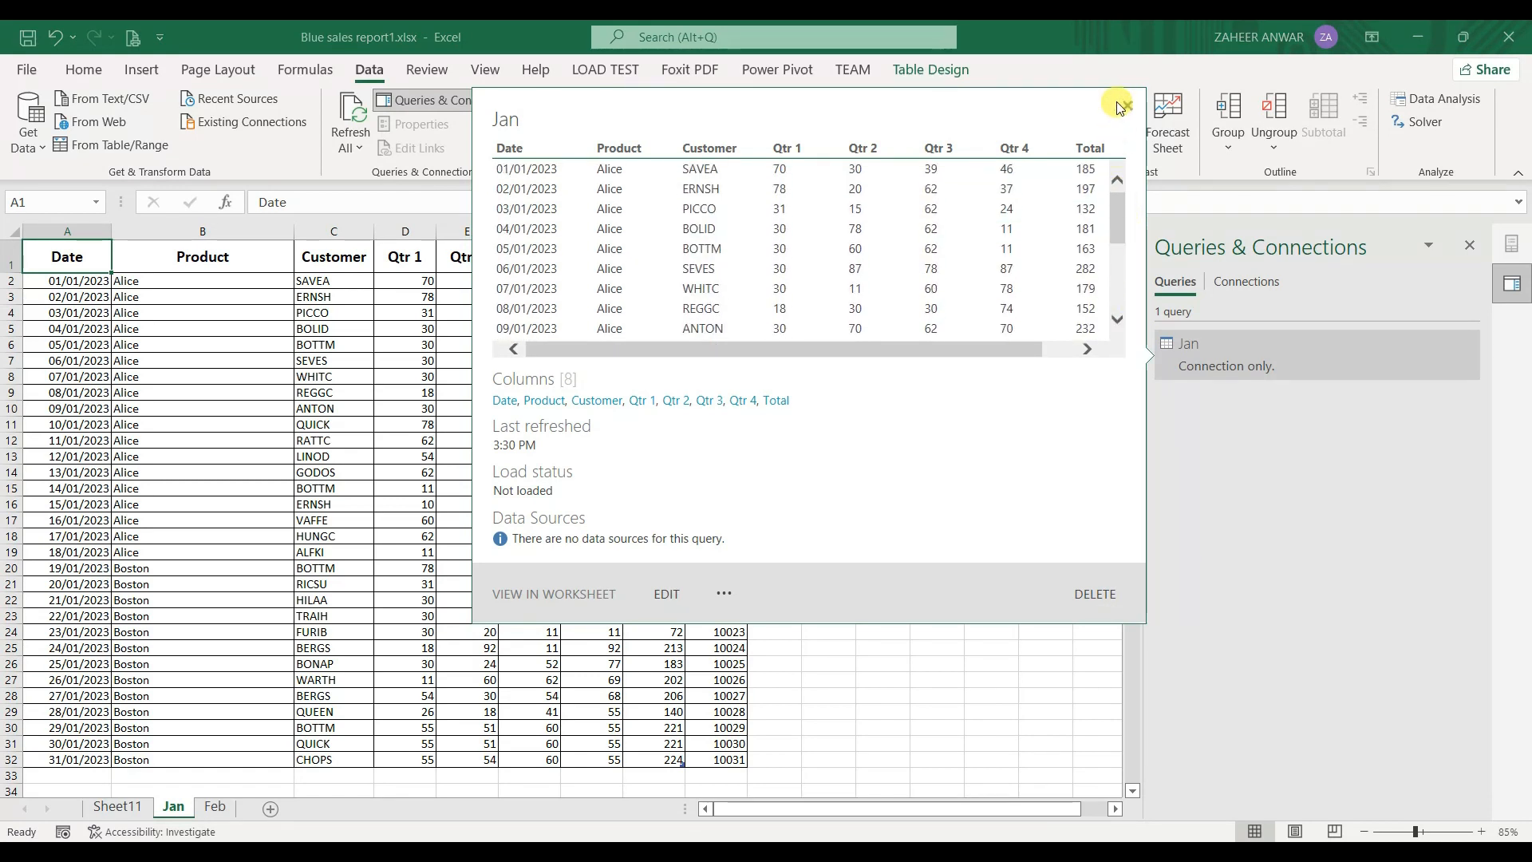
Step: Open the Feb sheet's whole table in the Power Query Editor and rename its query as Feb
left_click(214, 808)
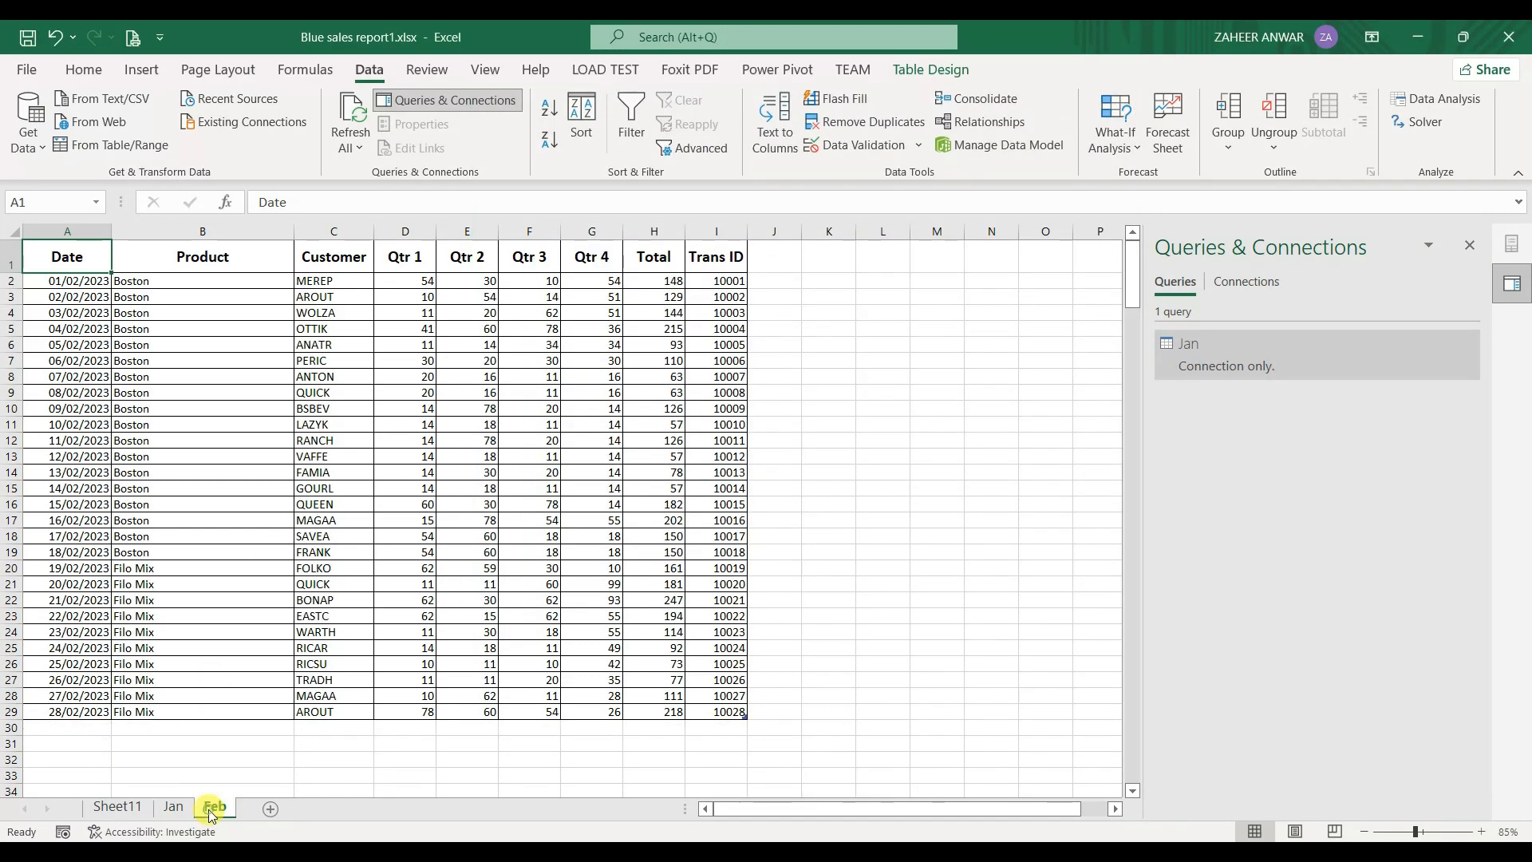
left_click_drag(53, 258, 729, 712)
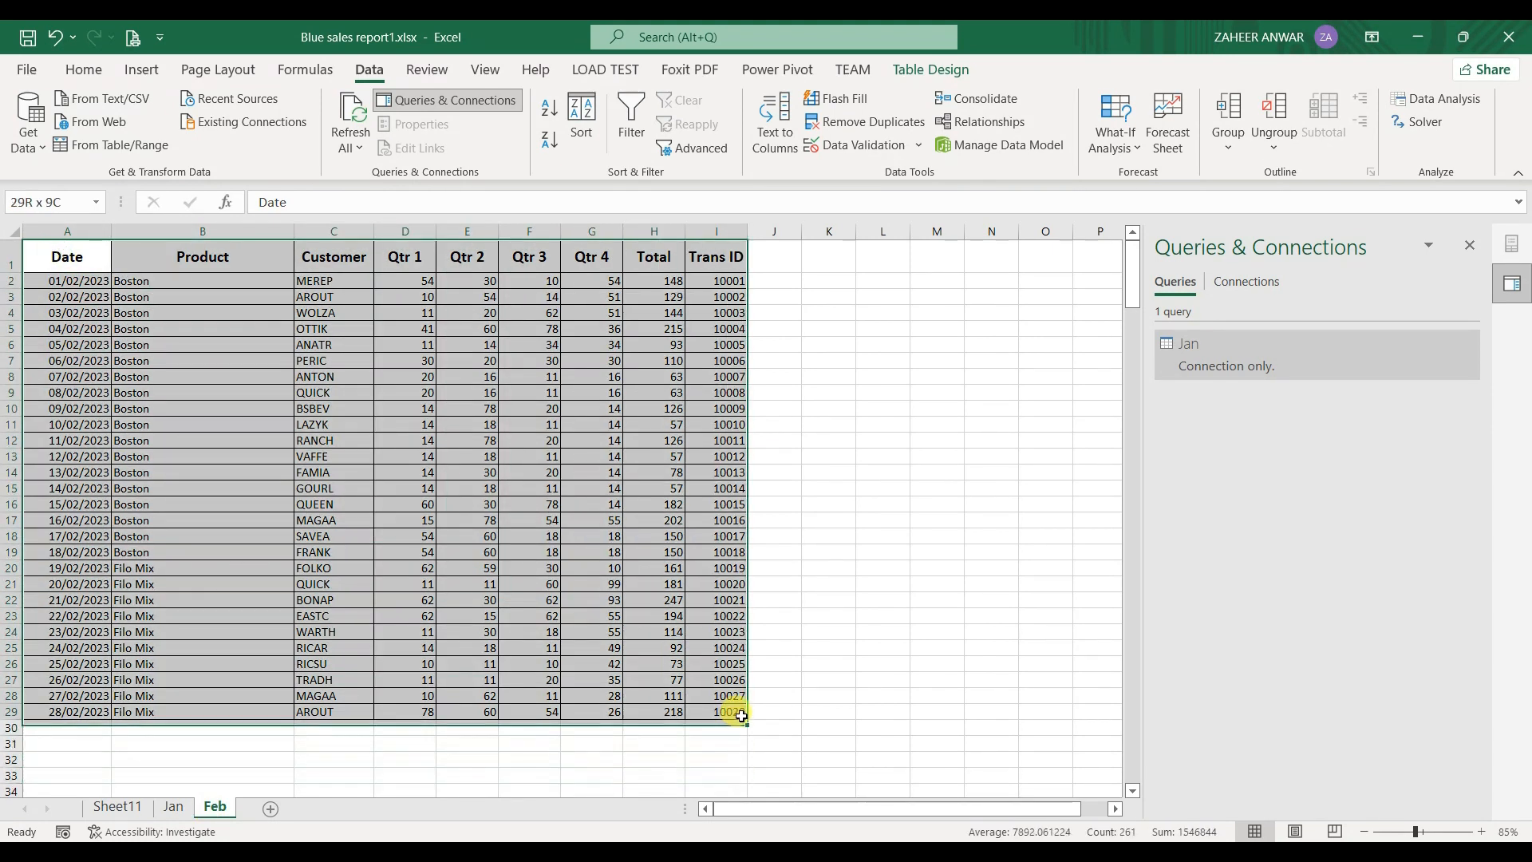
left_click(106, 148)
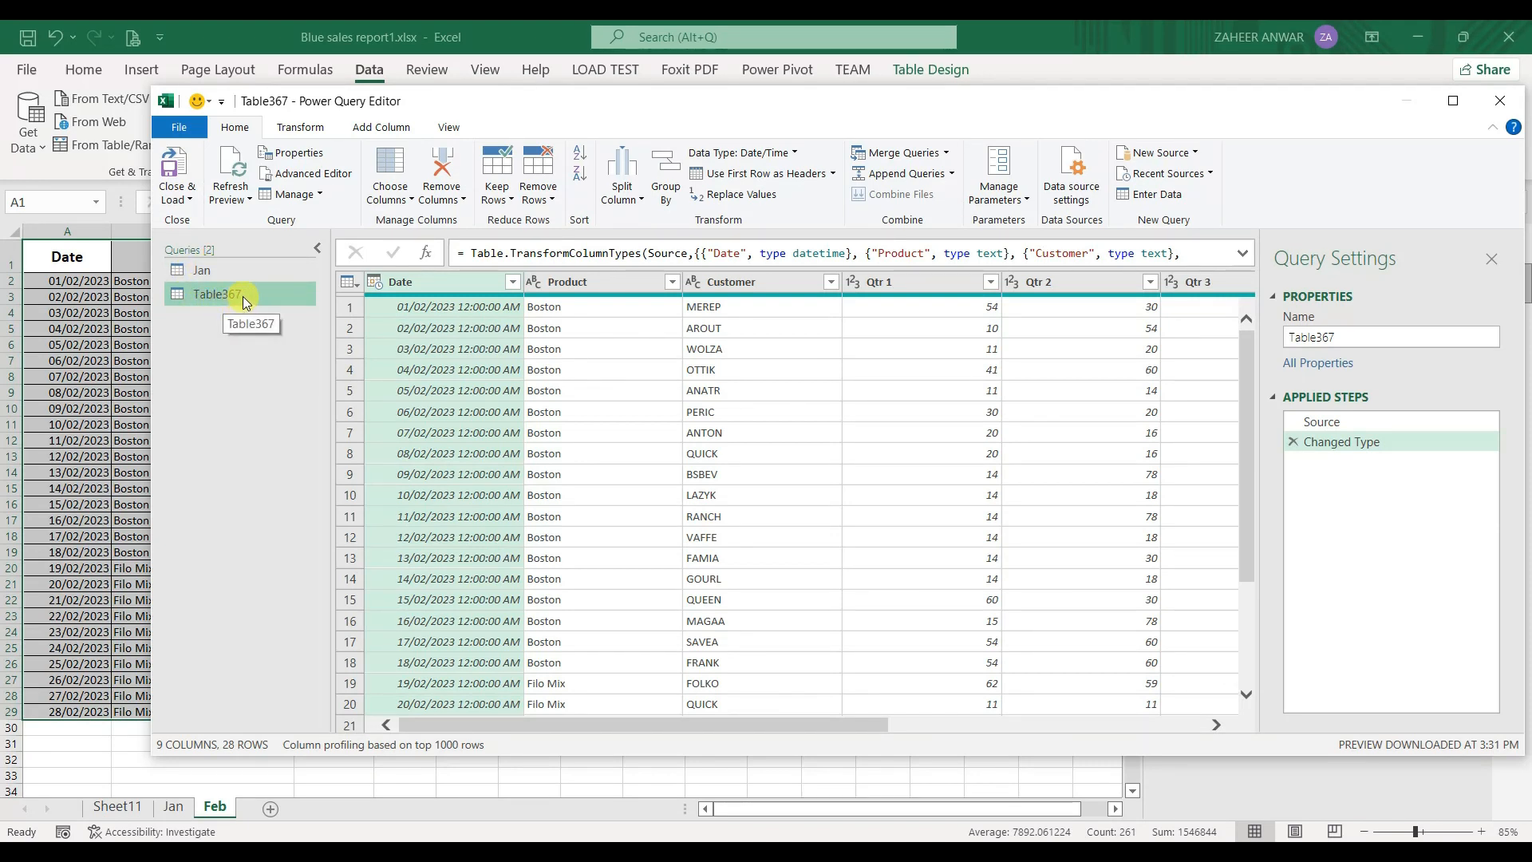
double_click(1361, 336)
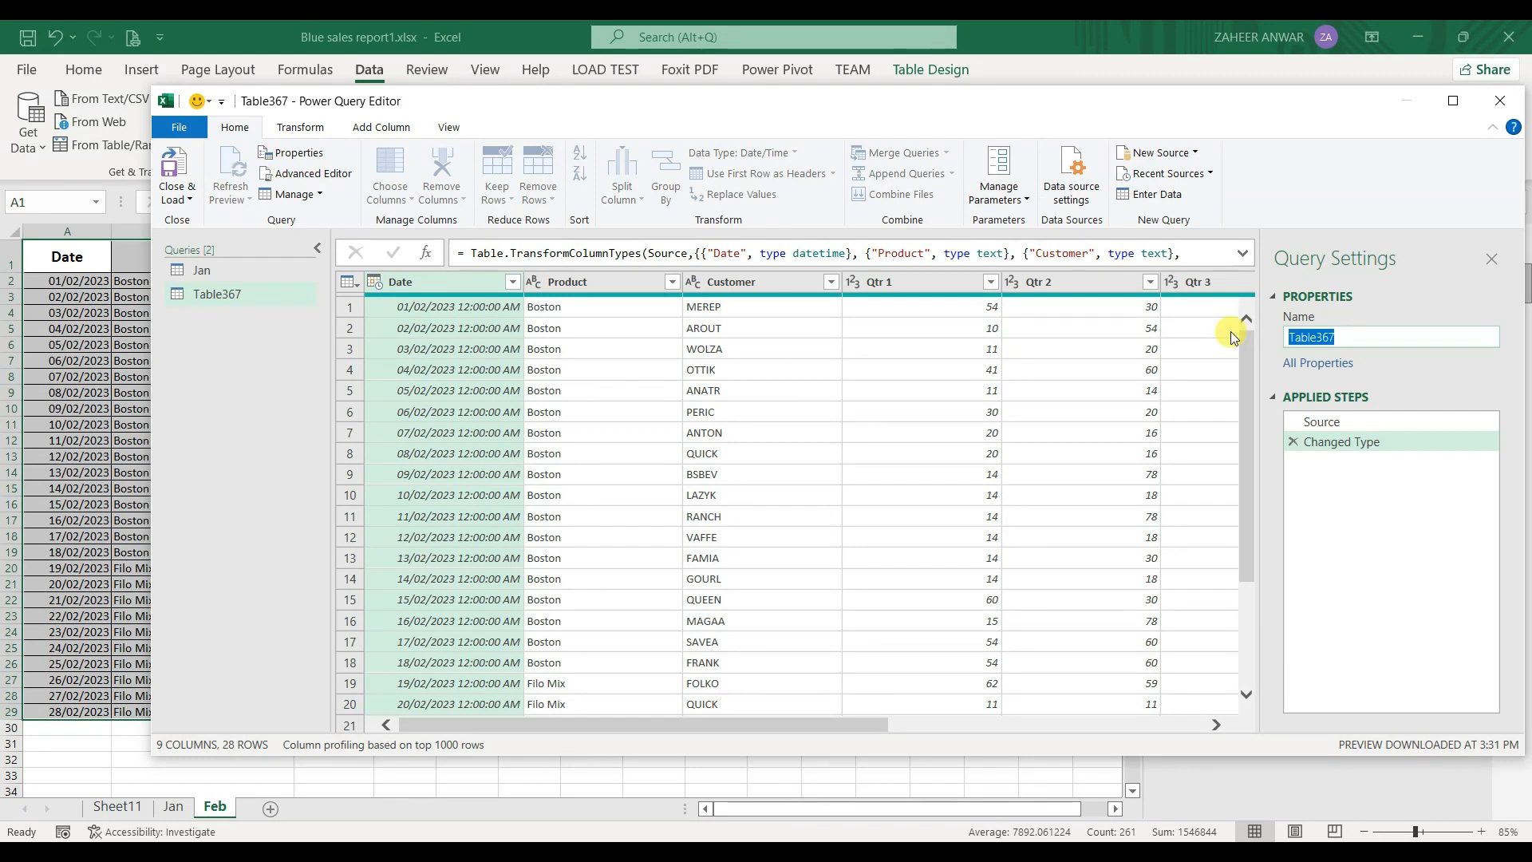
type("Feb")
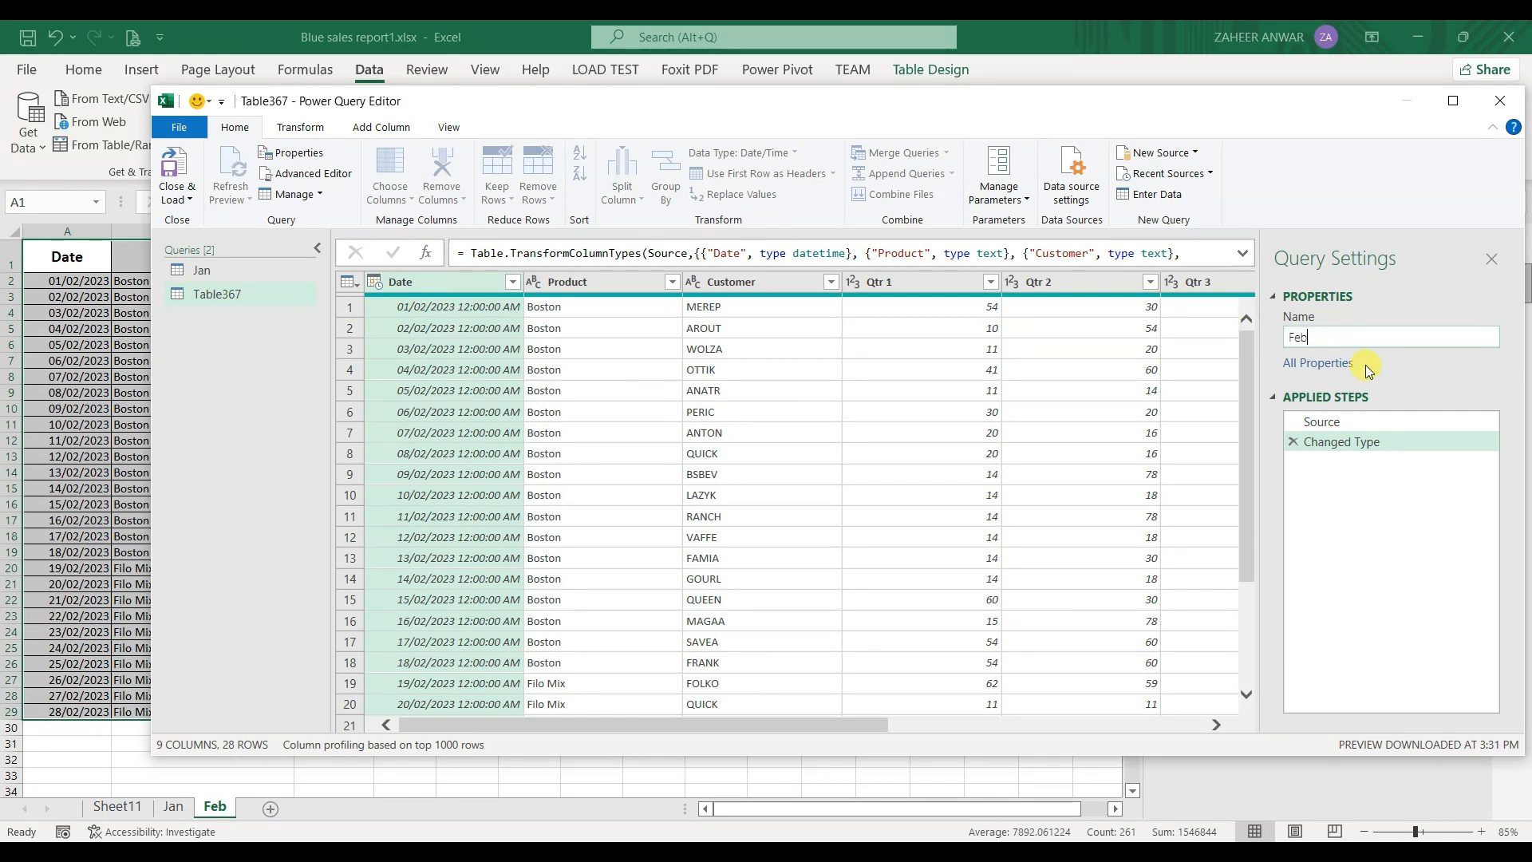
key("Return")
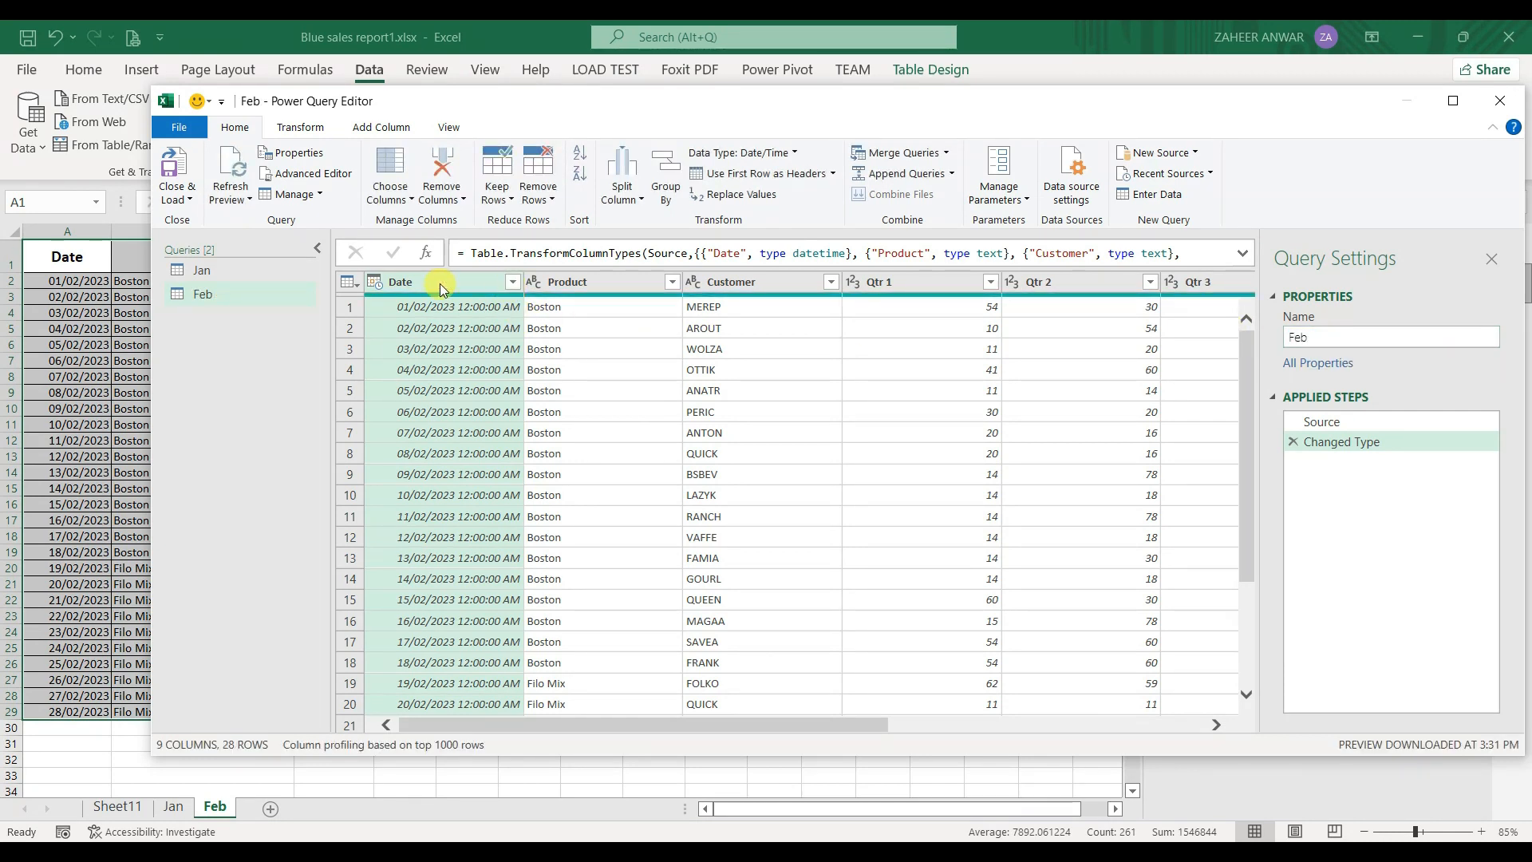
Step: Change the Feb query's Date column to the Date type, replacing the current conversion, and check its first value
left_click(375, 285)
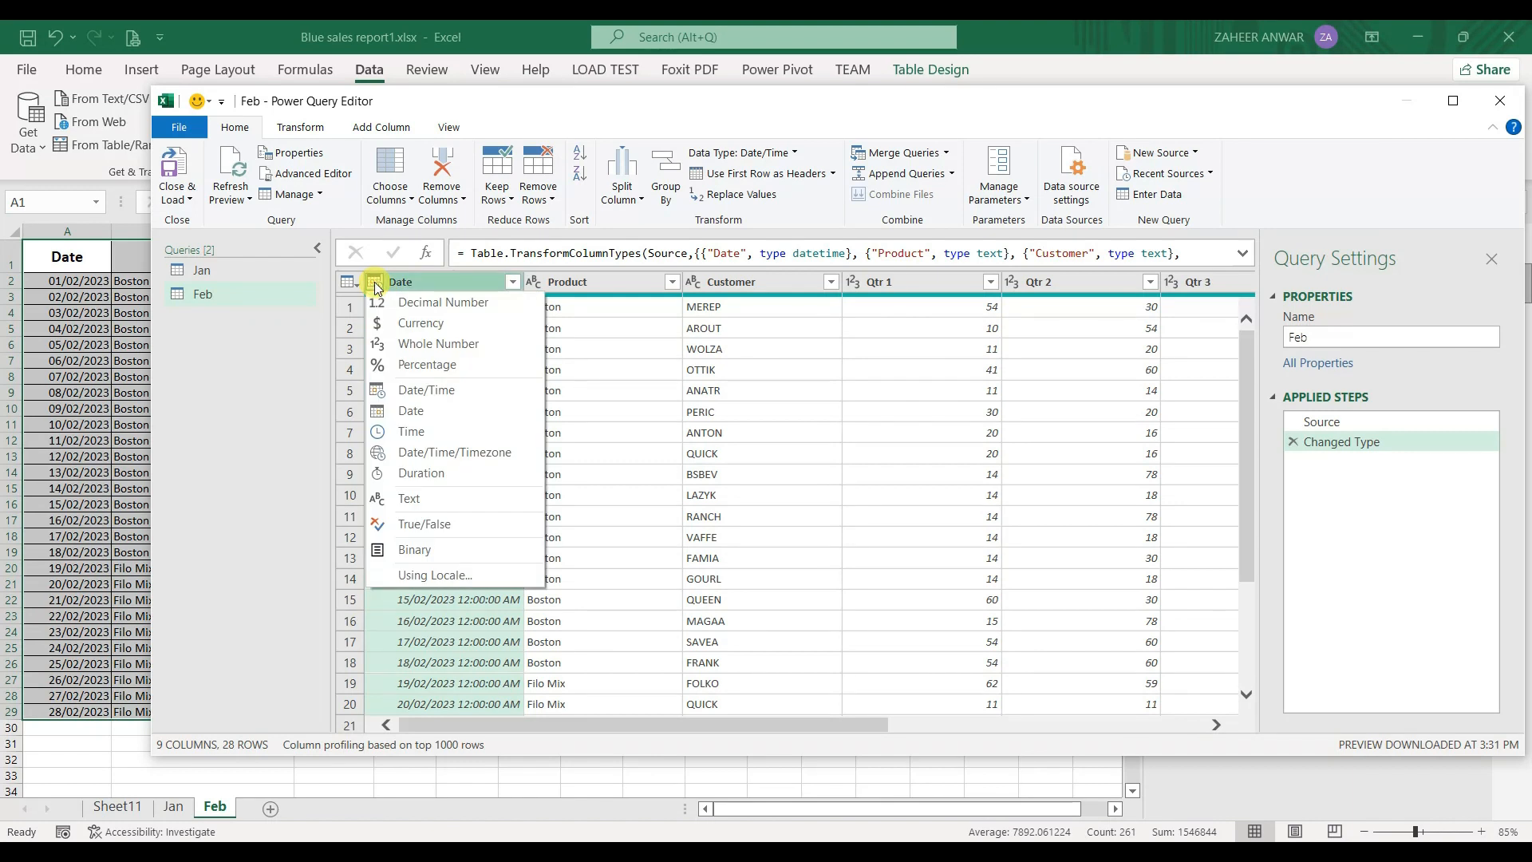
left_click(417, 407)
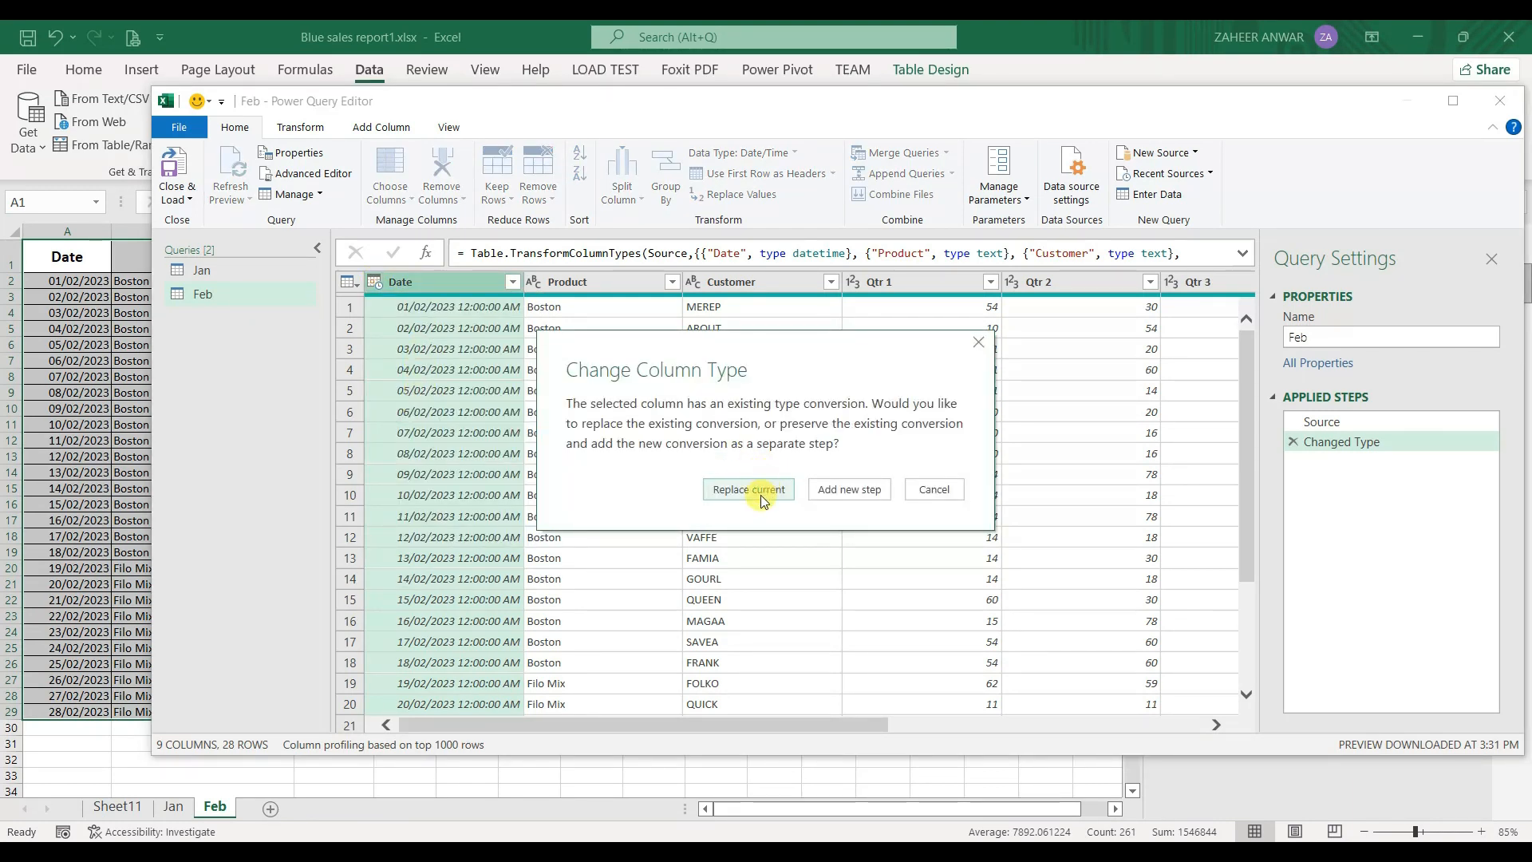
left_click(759, 495)
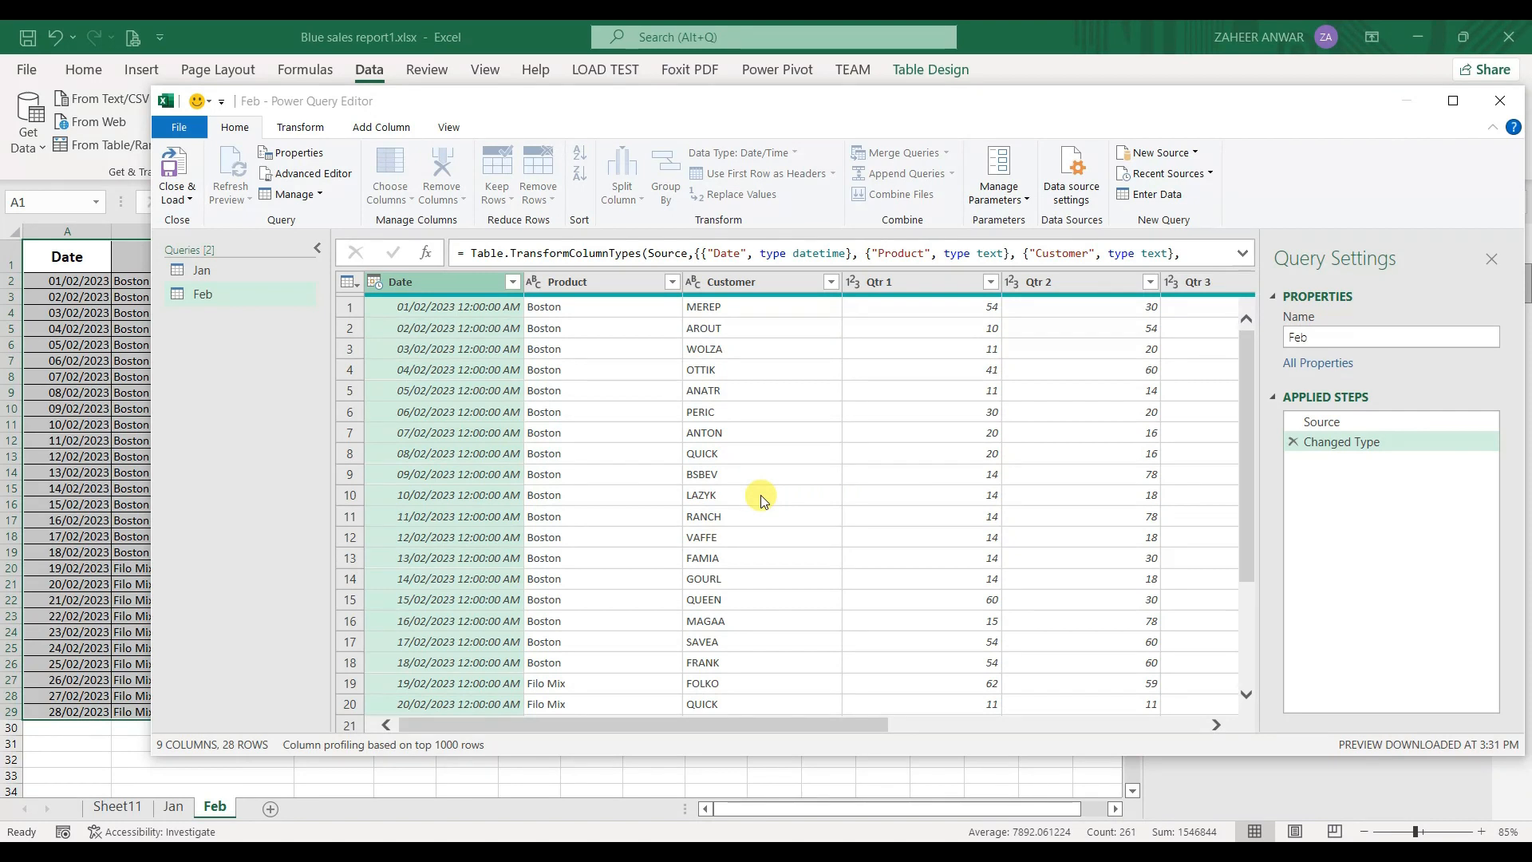
left_click(431, 308)
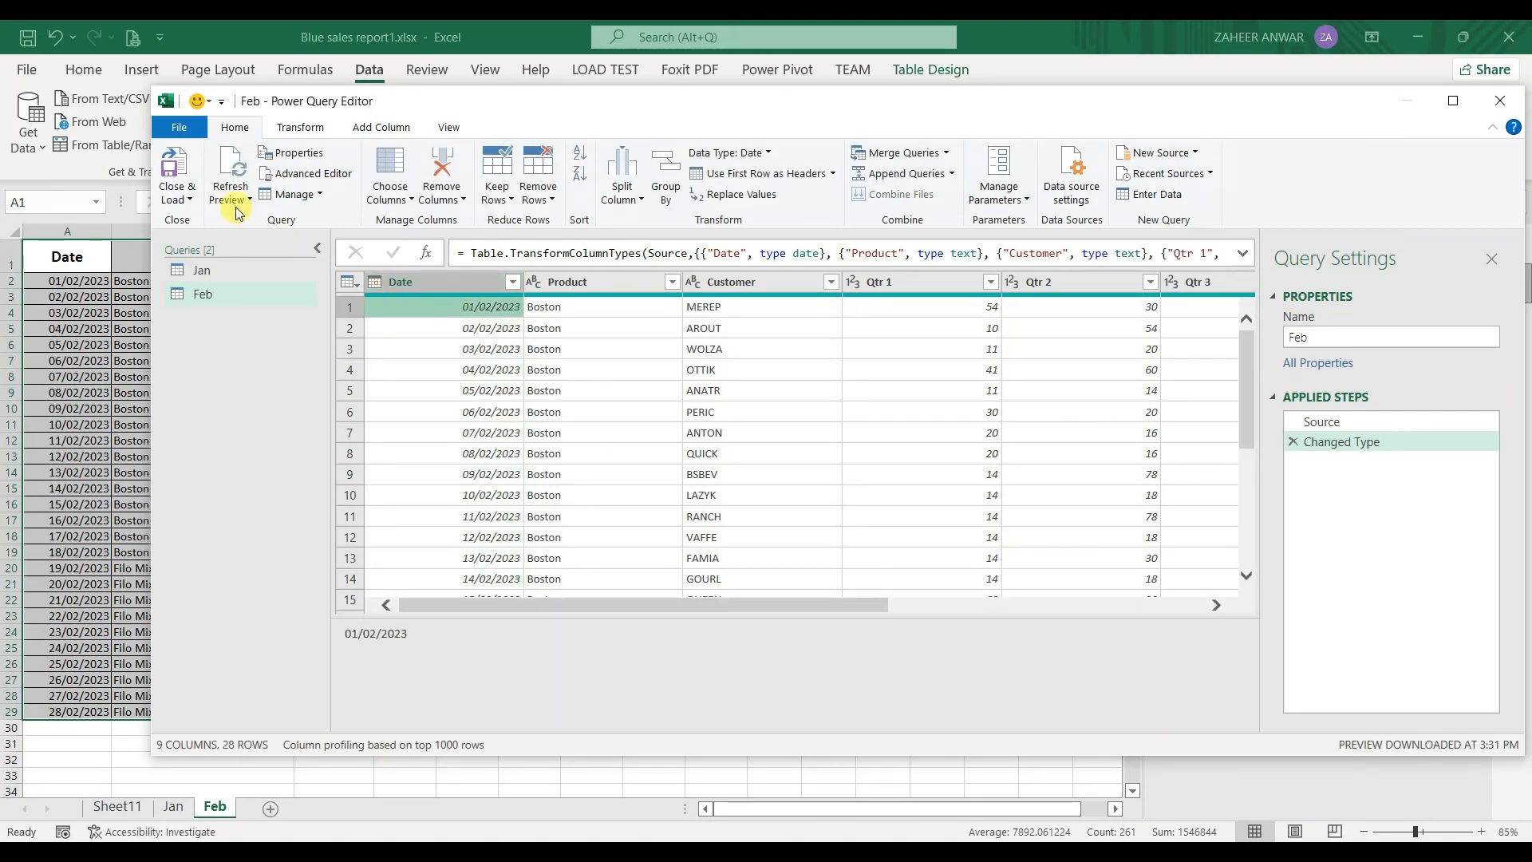
Step: Close the editor and load the Feb query as Only Create Connection
left_click(187, 200)
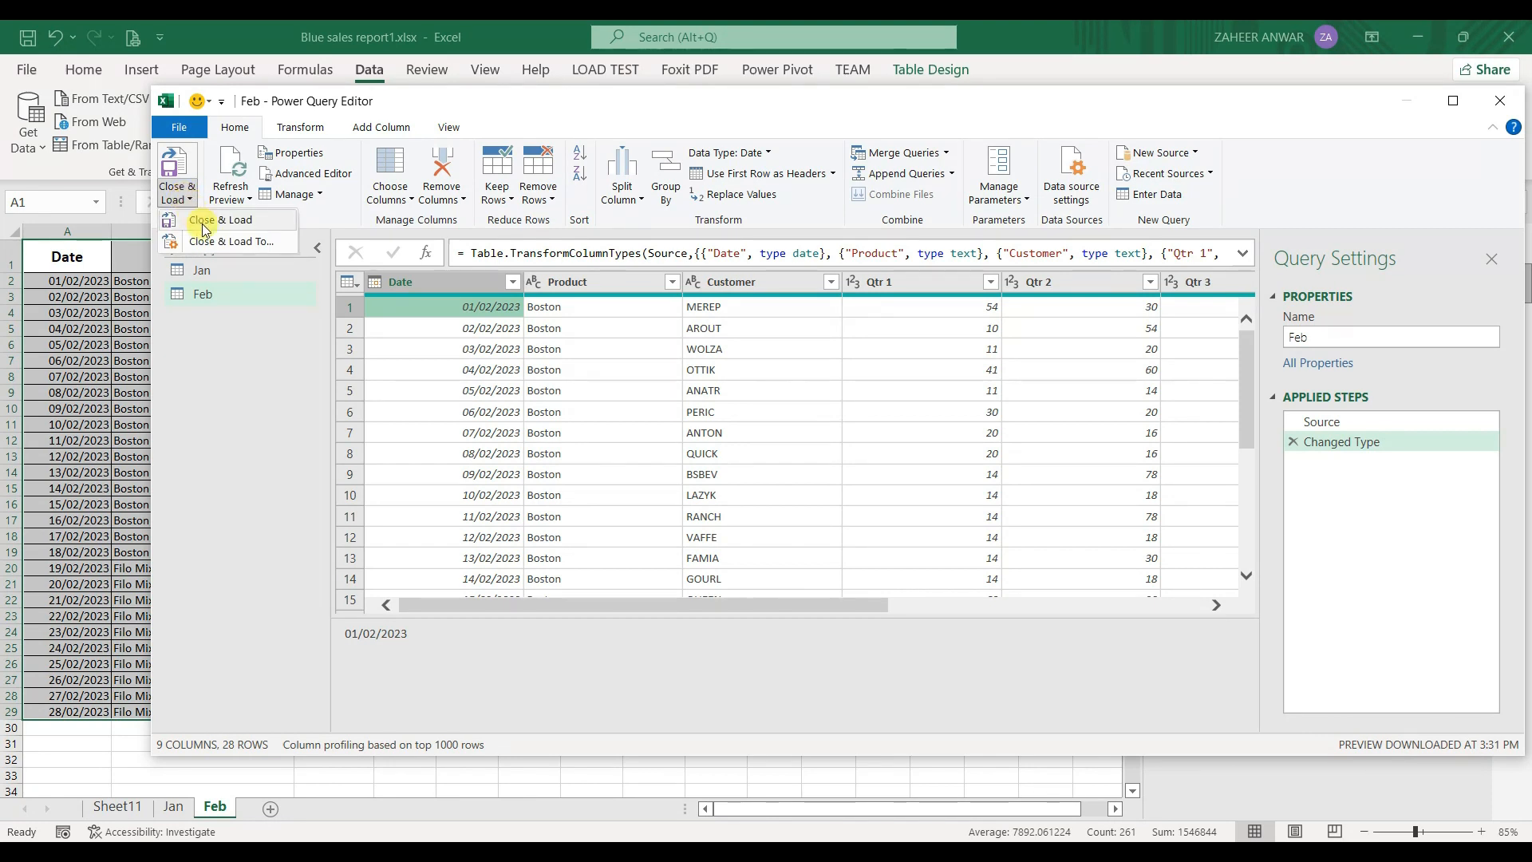
left_click(262, 243)
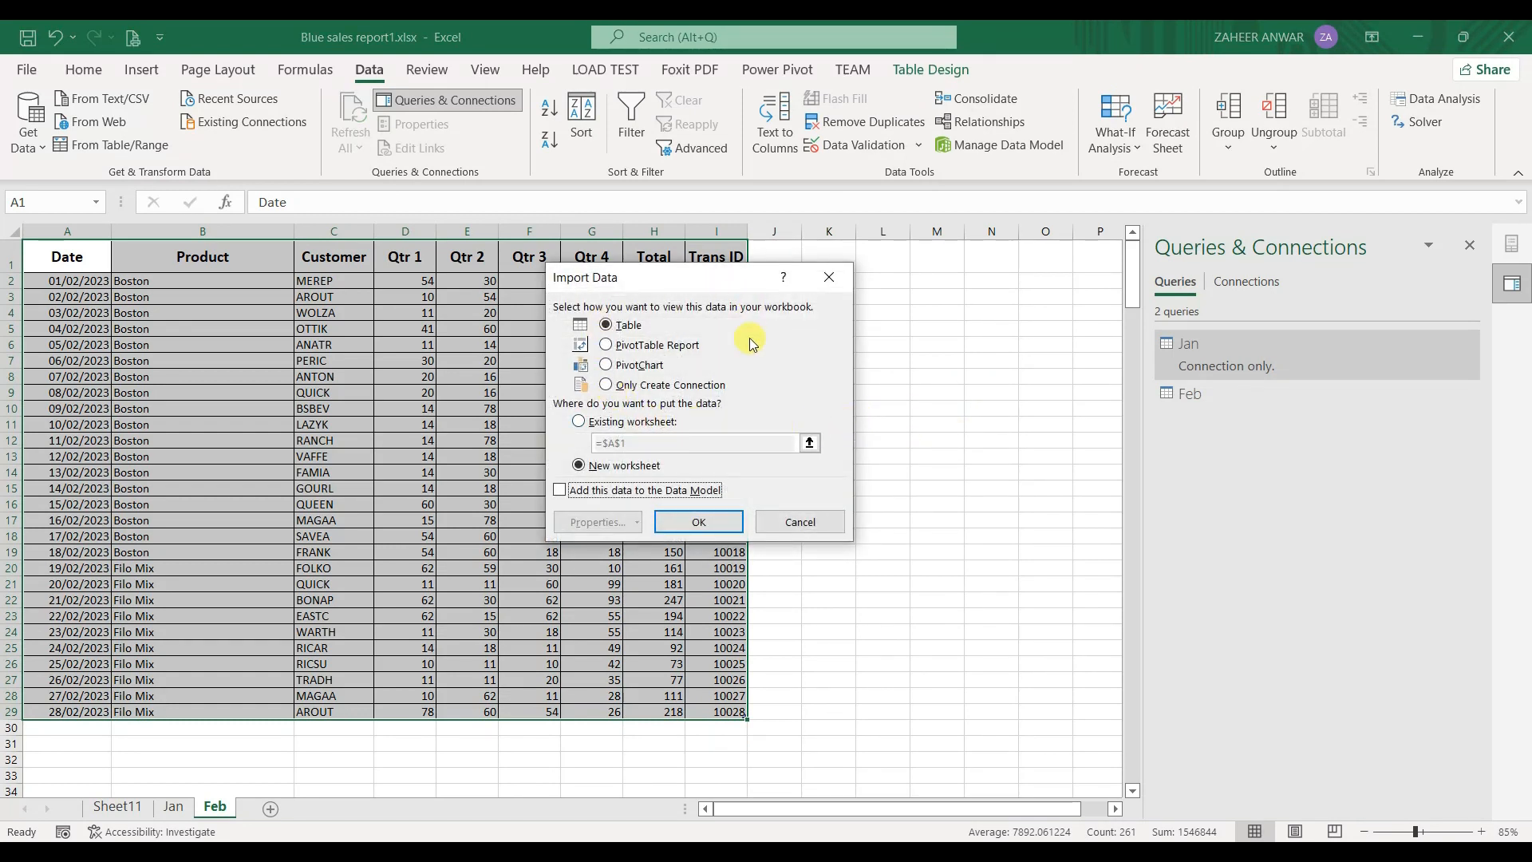
left_click(631, 386)
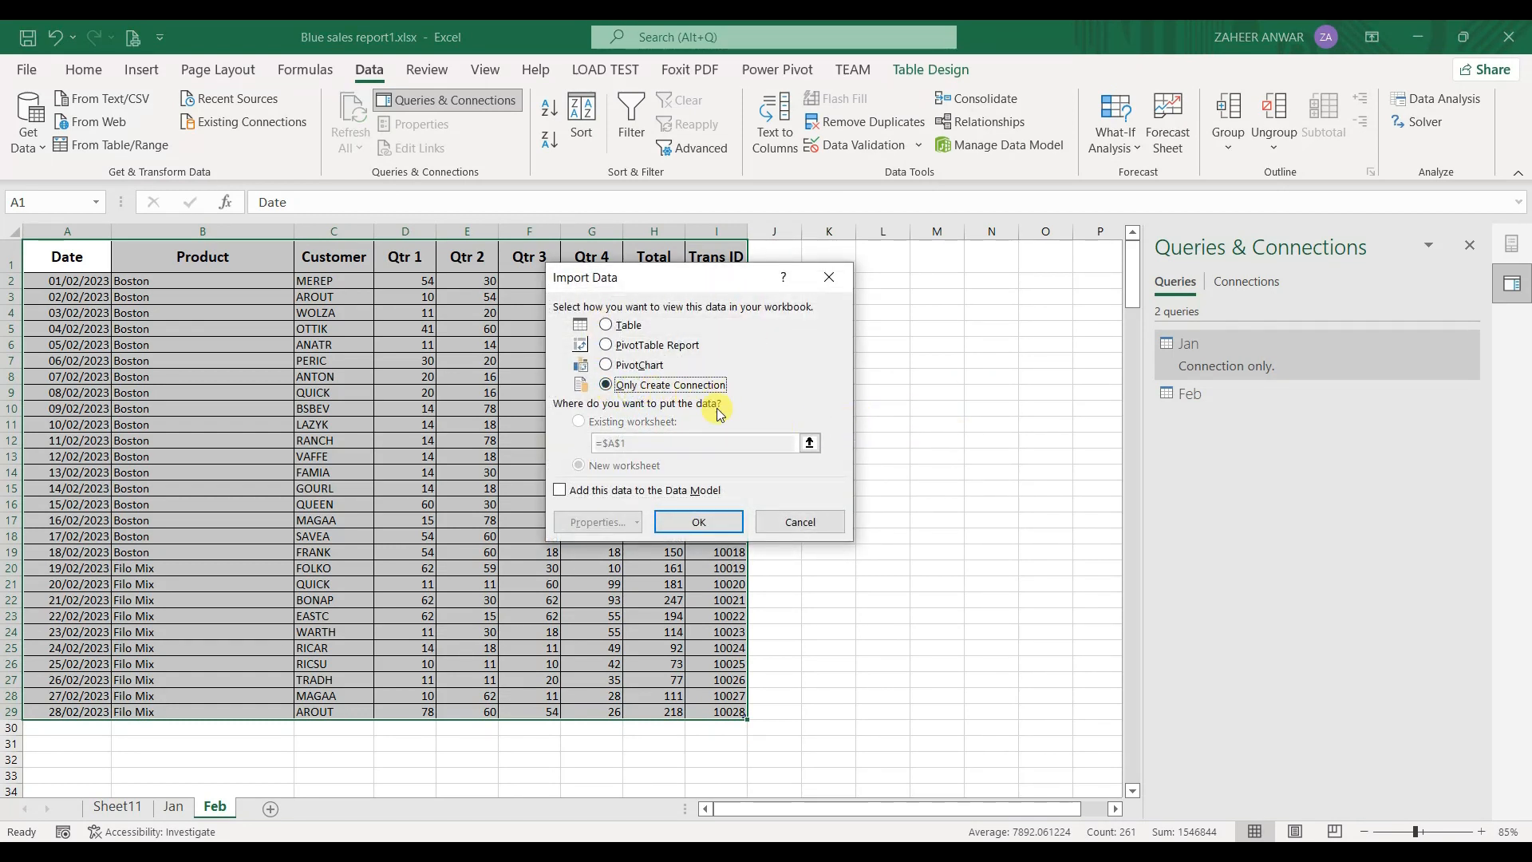
left_click(714, 527)
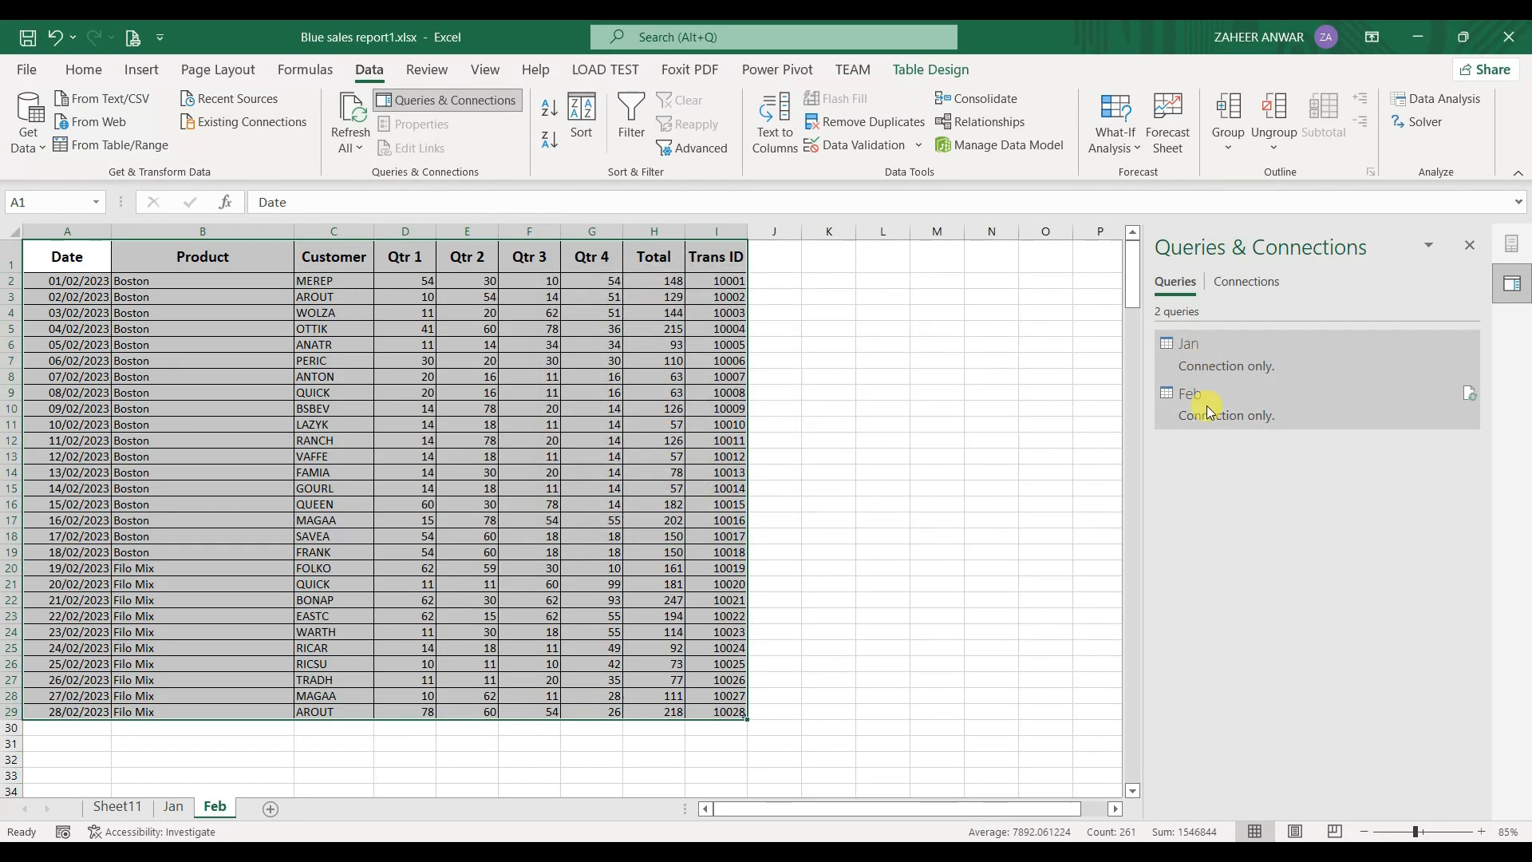
Step: Open the Jan query in the Power Query Editor and append Jan and Feb as a new two-table query
mouse_move(1223, 410)
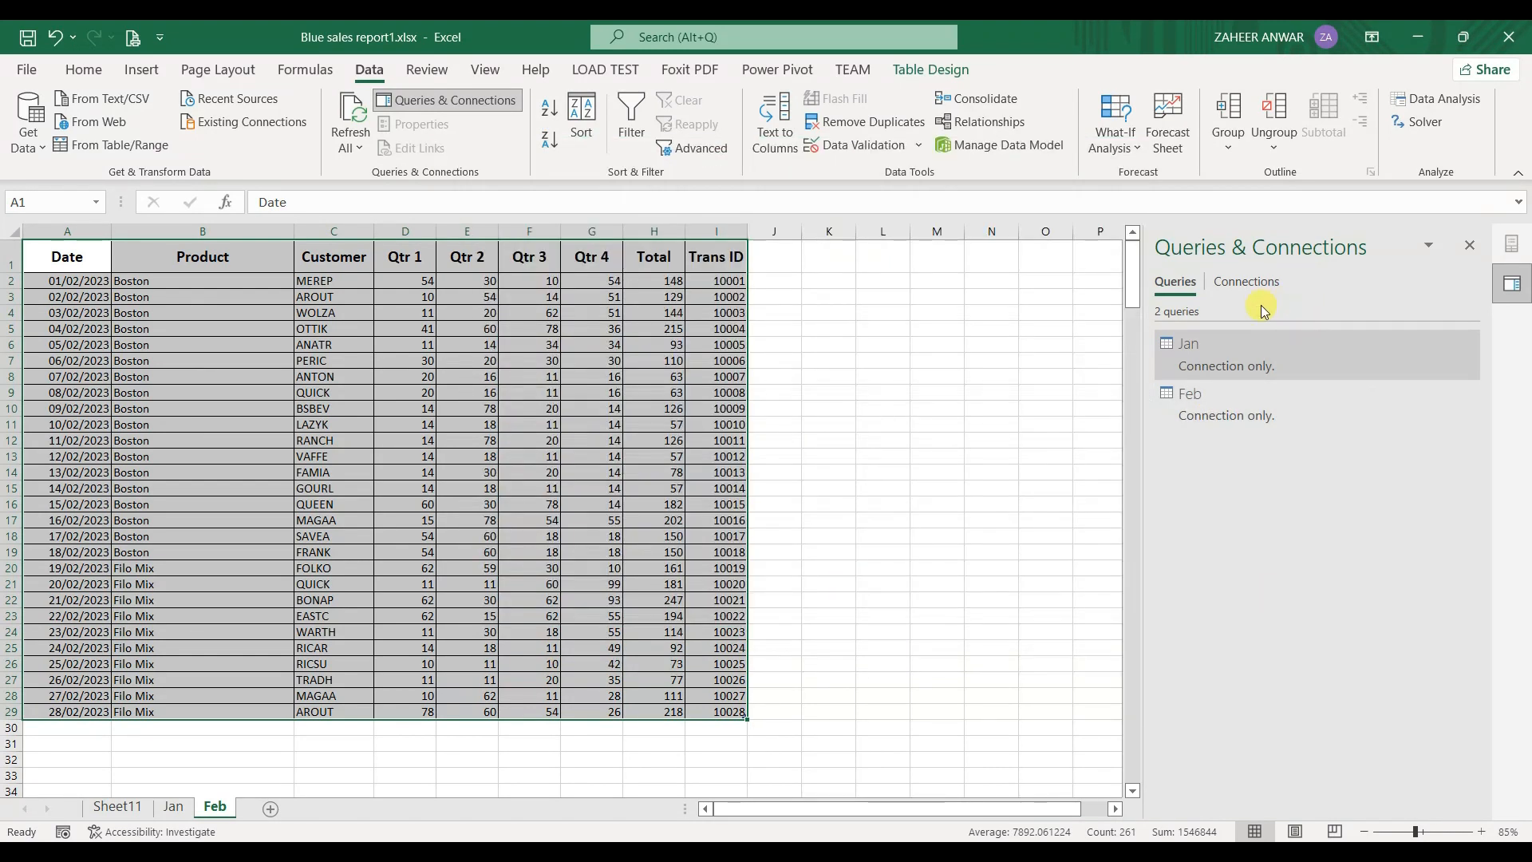
mouse_move(1233, 357)
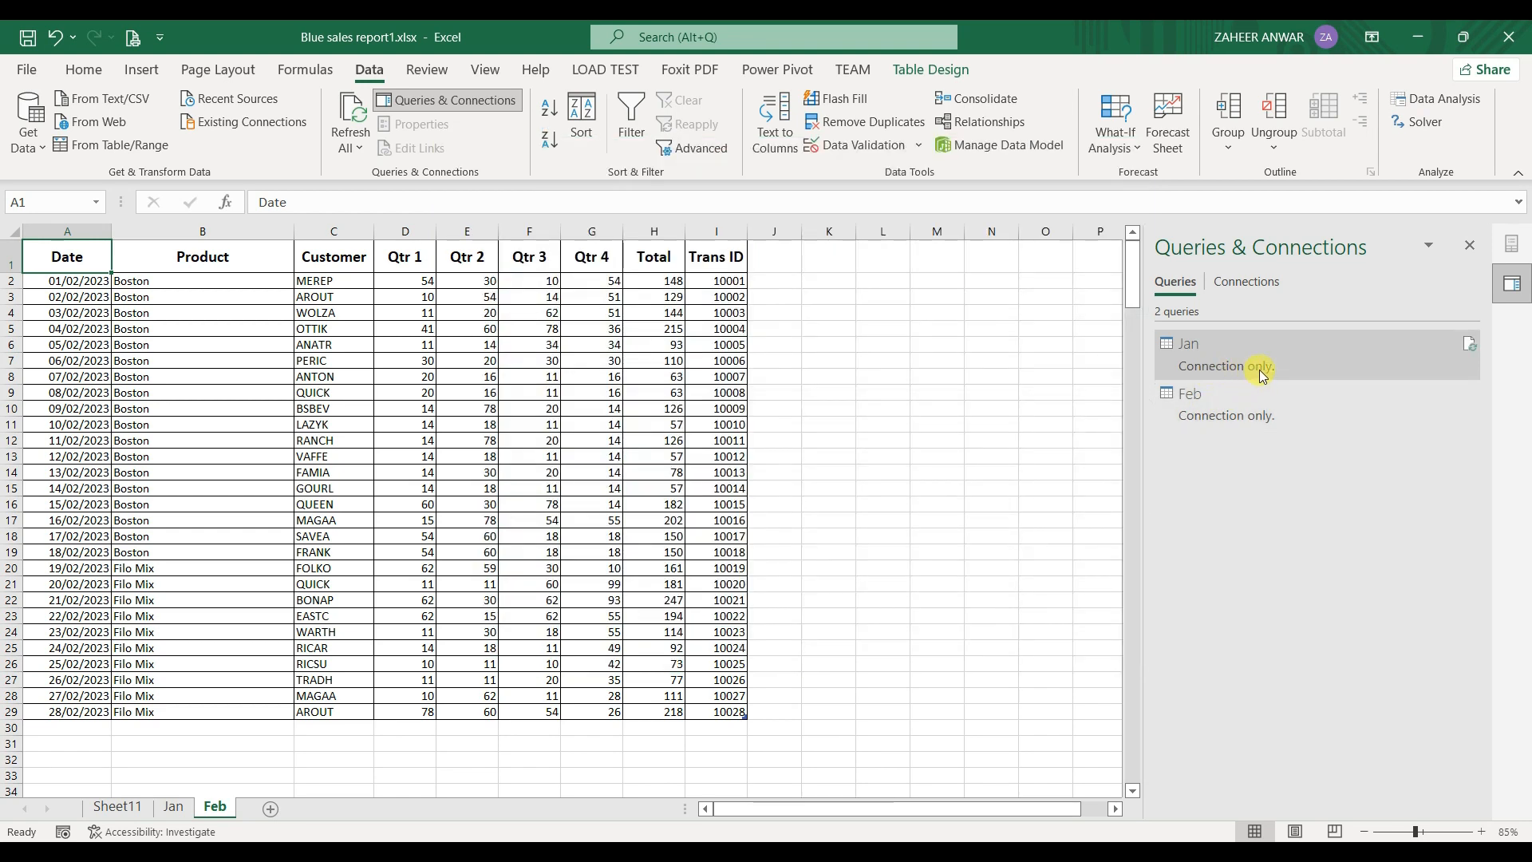
double_click(1228, 354)
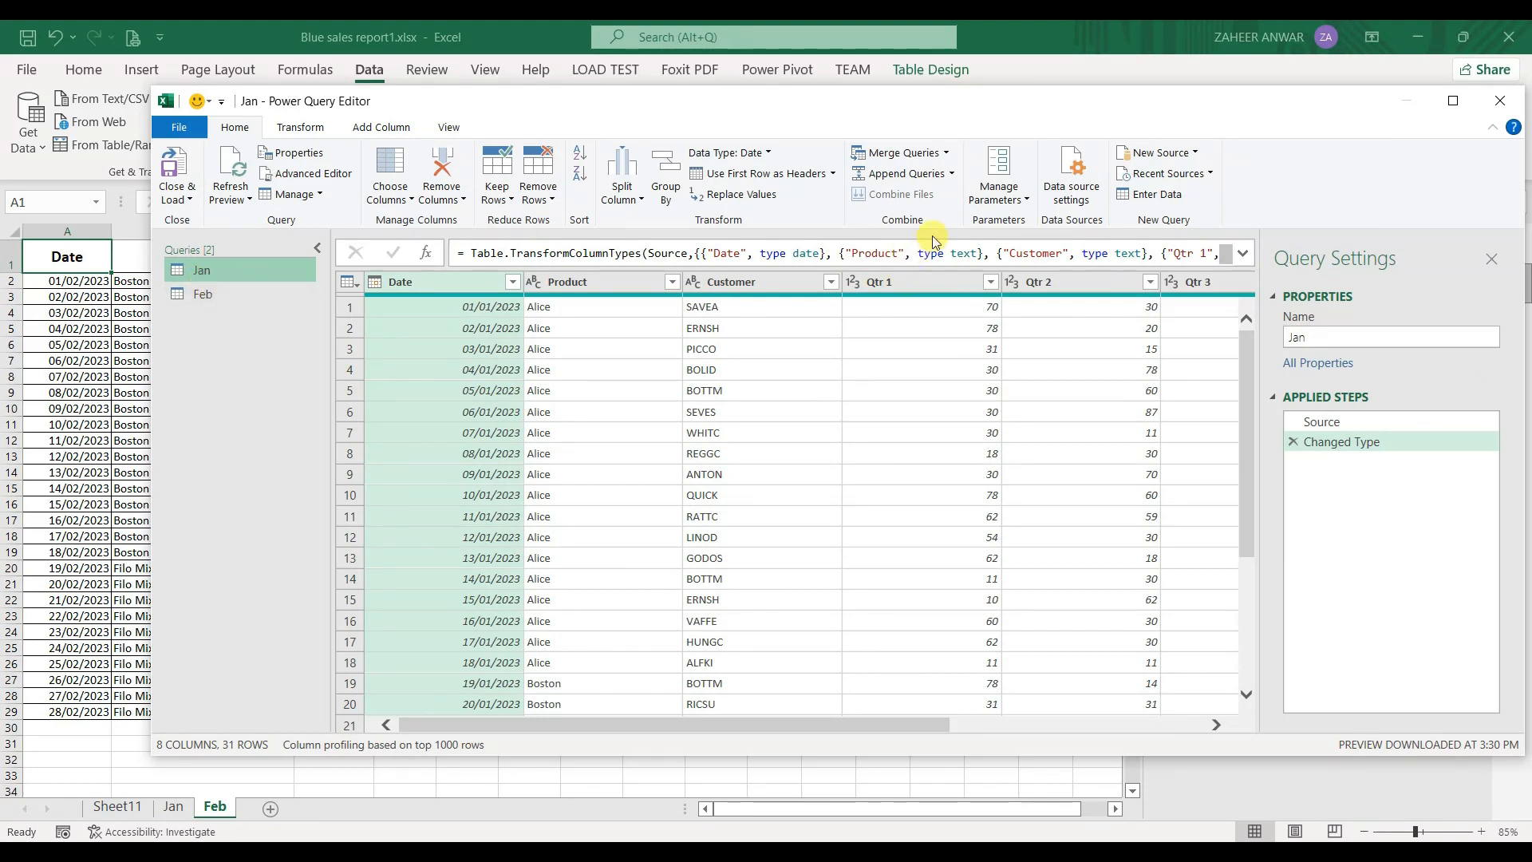
left_click(951, 173)
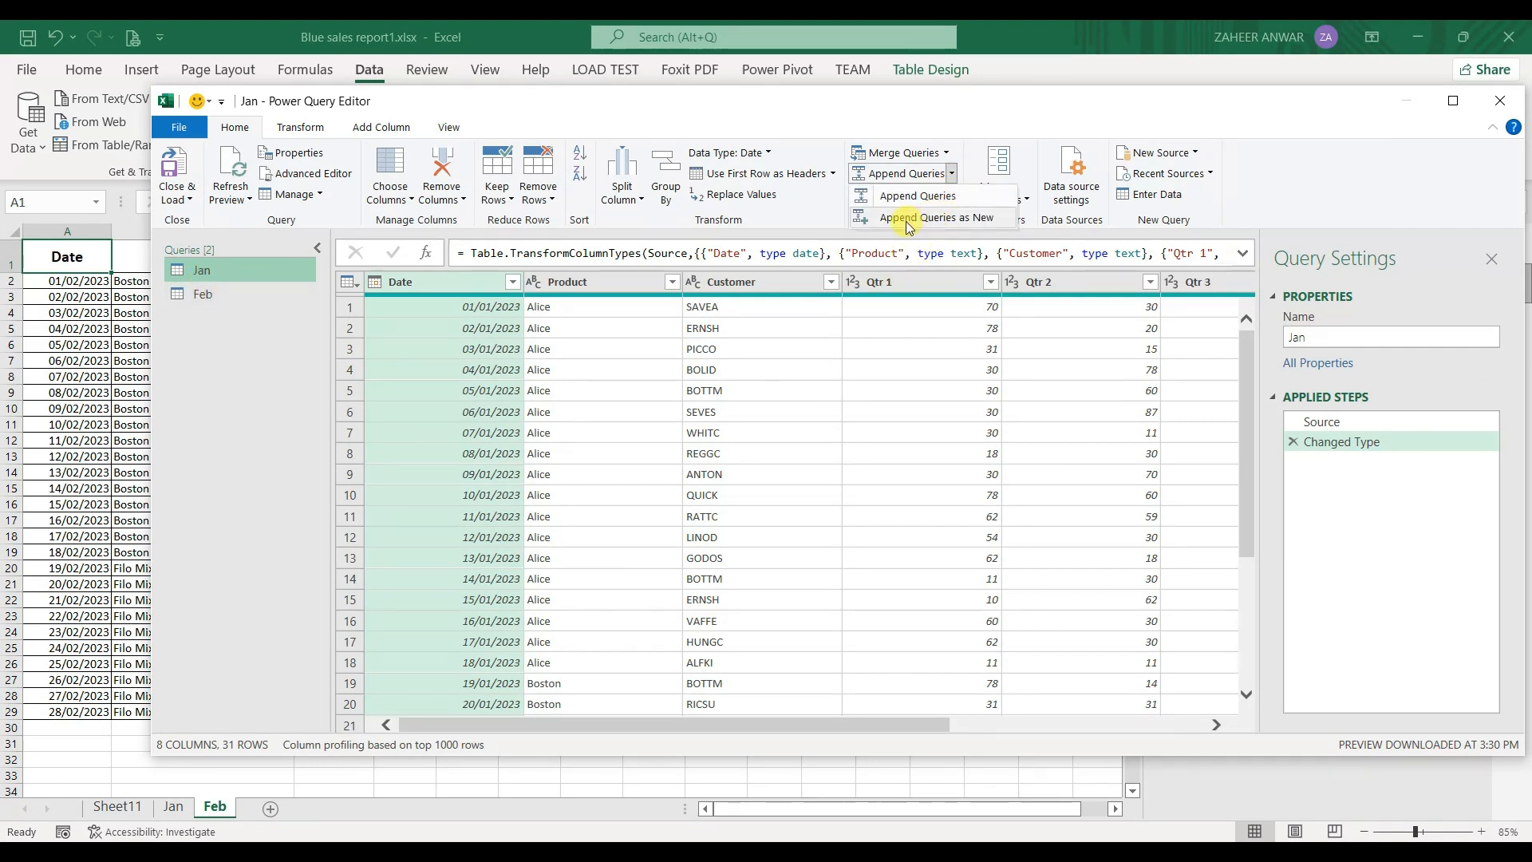
left_click(981, 223)
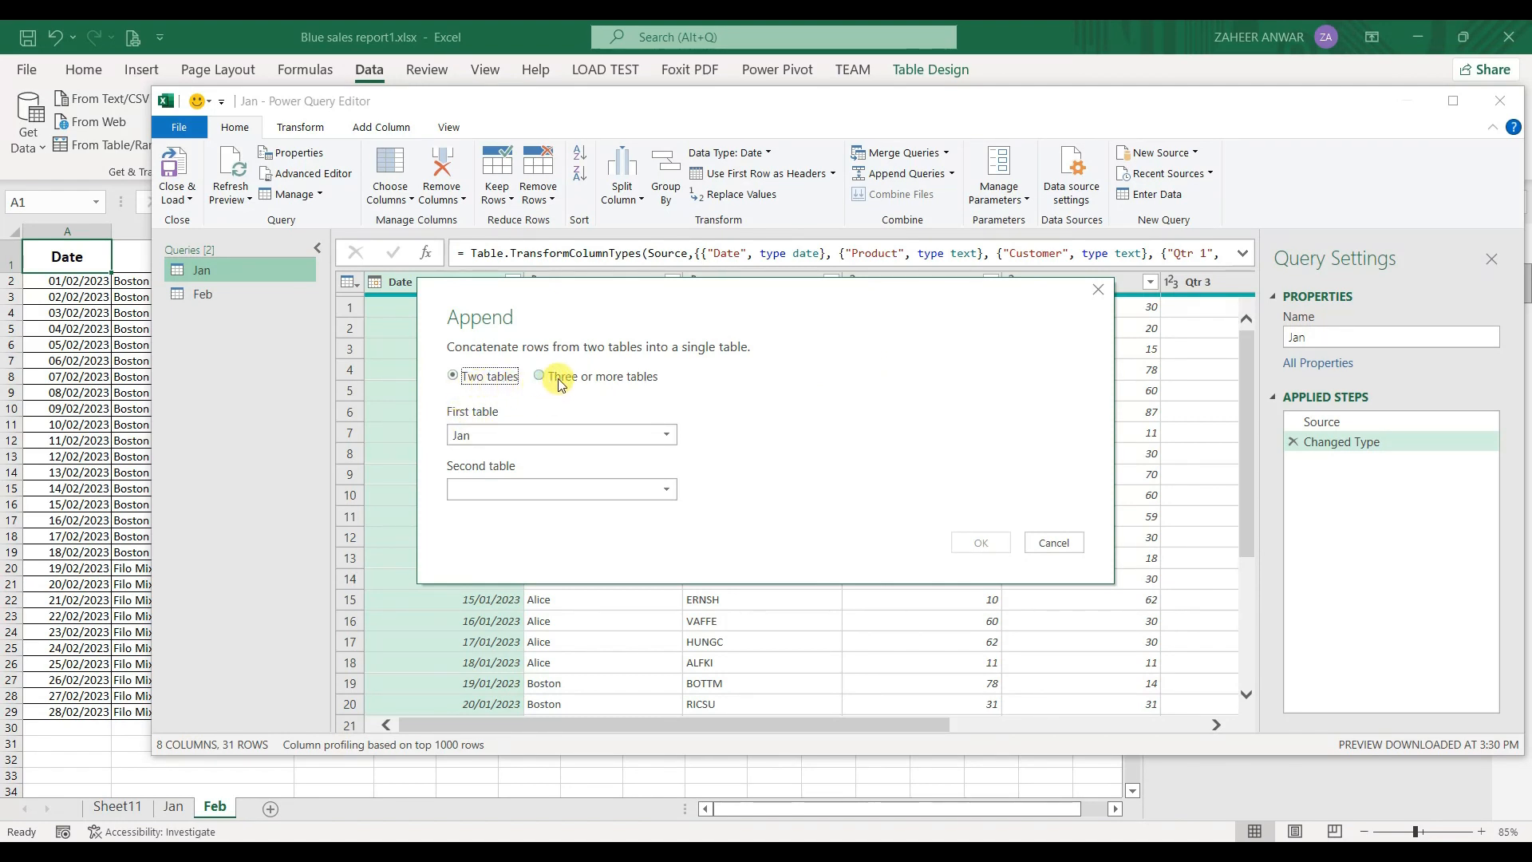
left_click(553, 377)
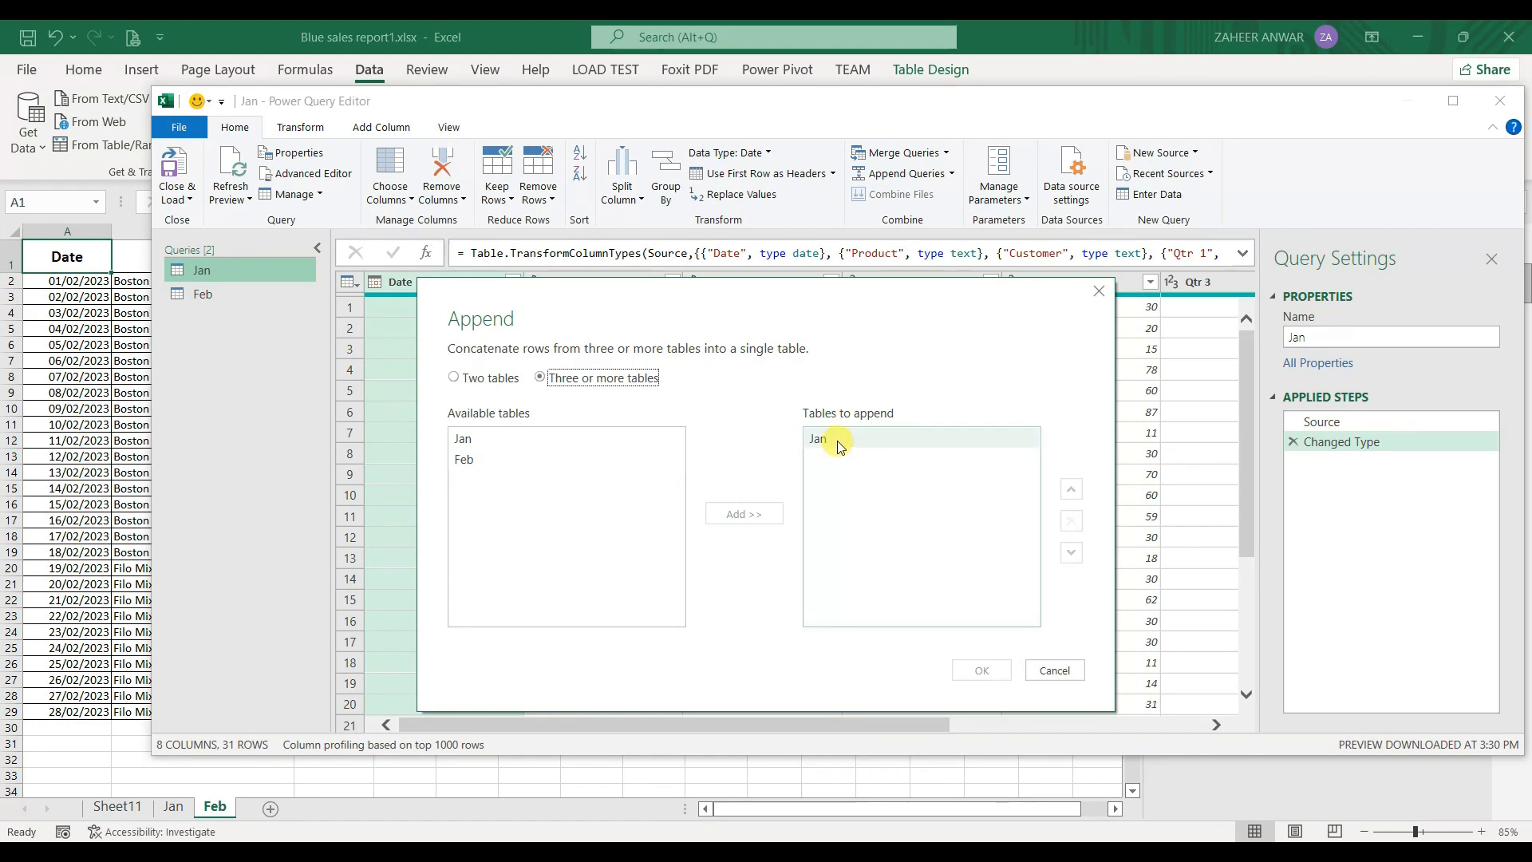
left_click(486, 378)
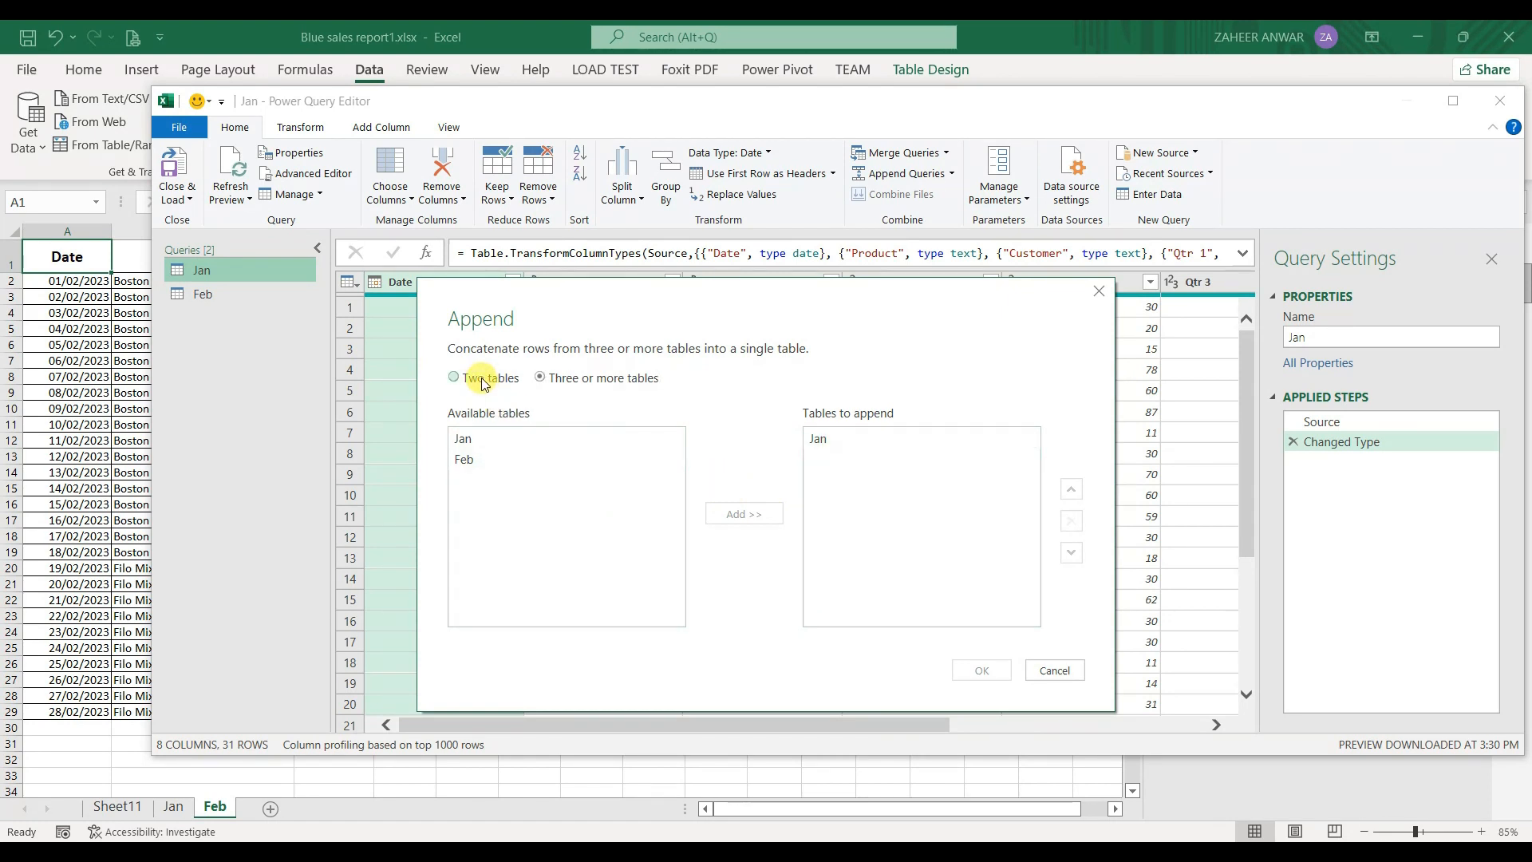
left_click(519, 490)
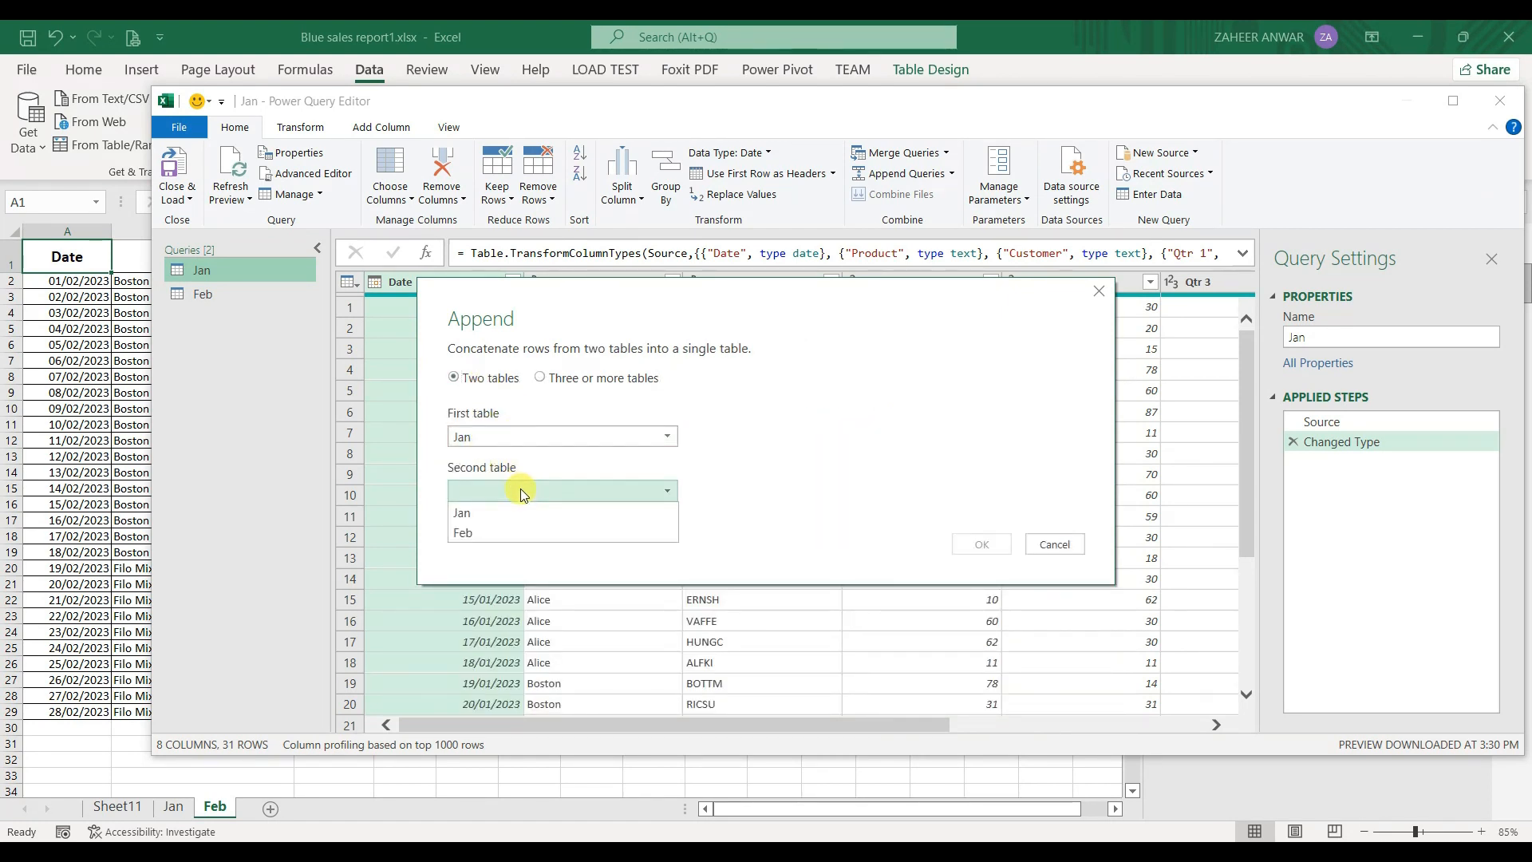
left_click(503, 526)
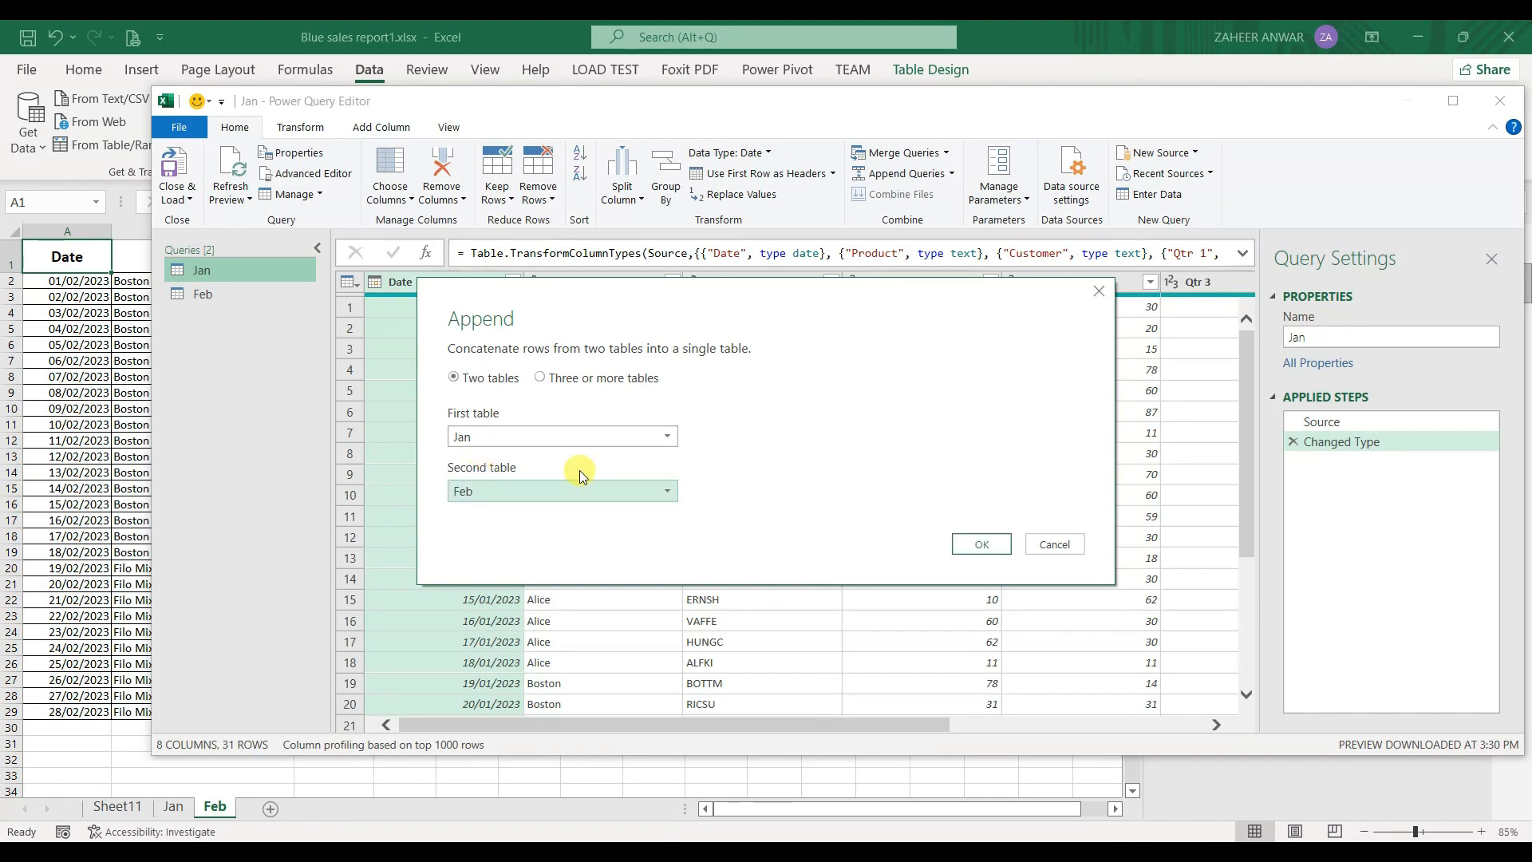
left_click(981, 544)
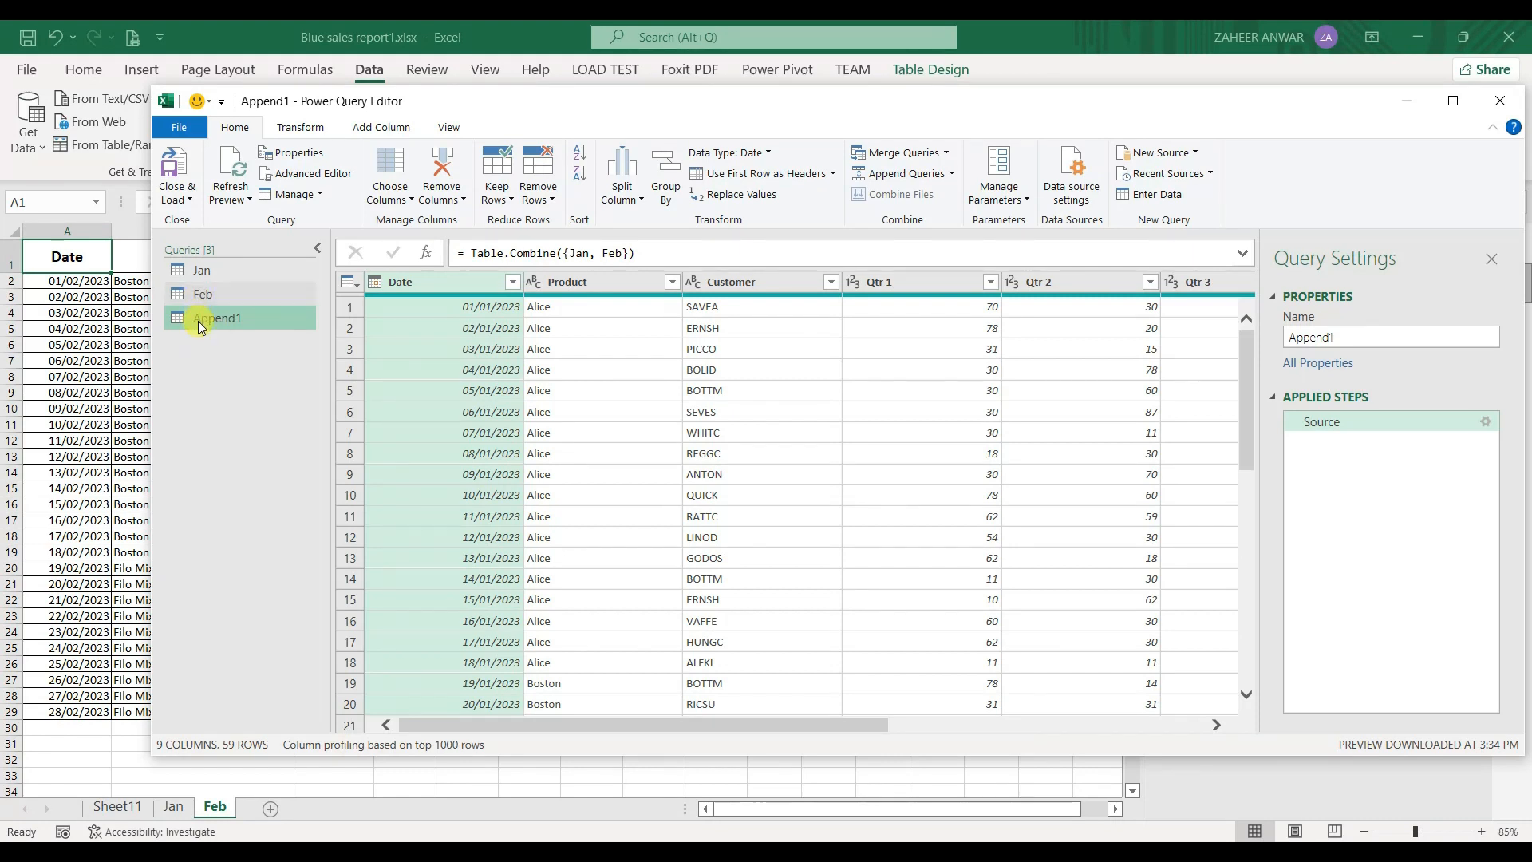
Step: Rename the appended query as Final
double_click(1428, 336)
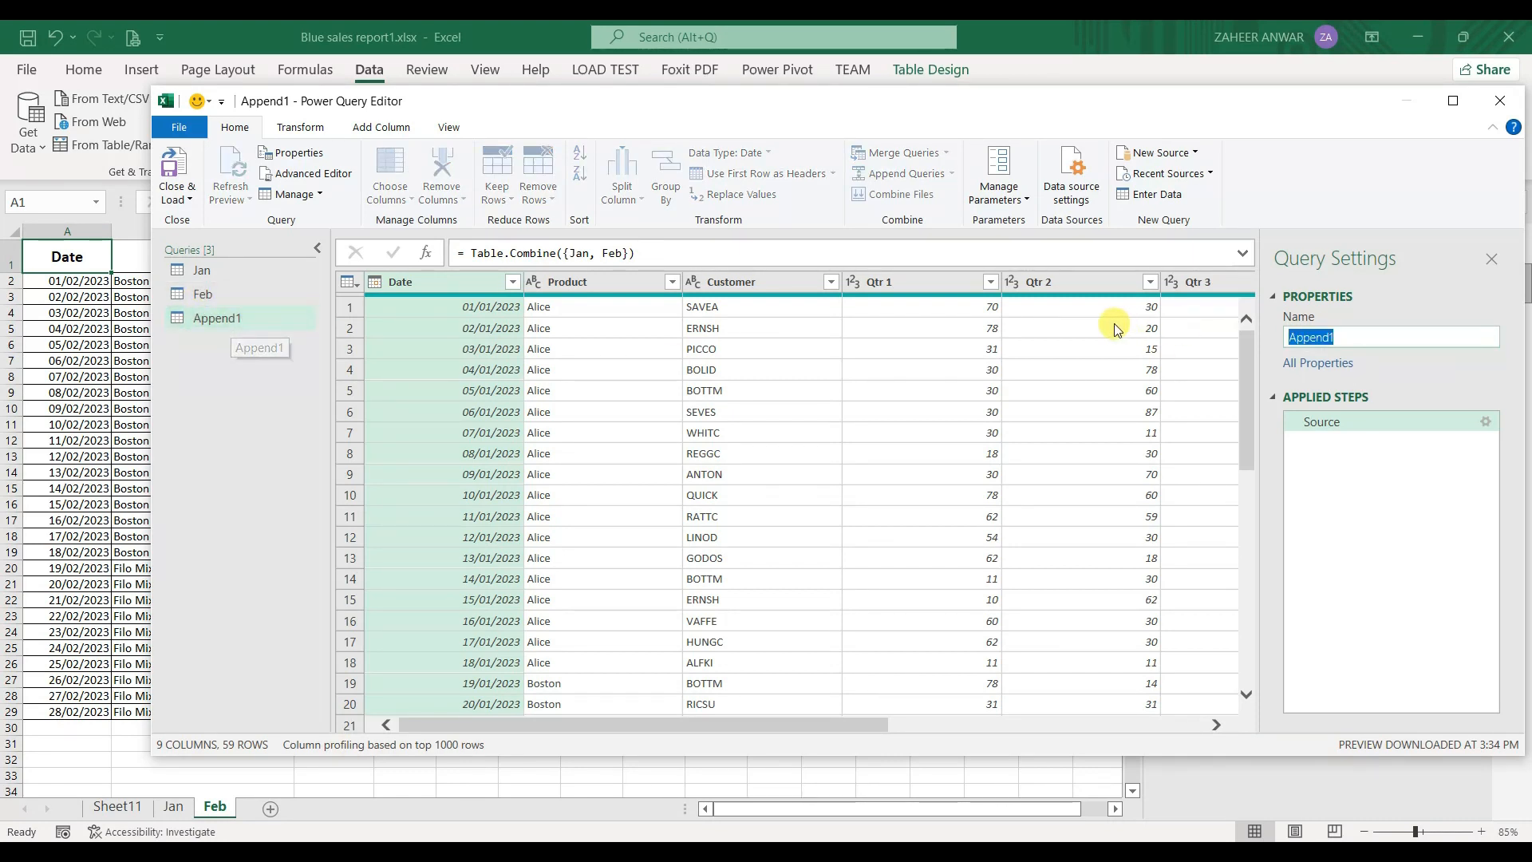
type("Final")
key("Return")
Step: Close the editor and load the Final query as a PivotTable Report on a new worksheet
left_click(183, 201)
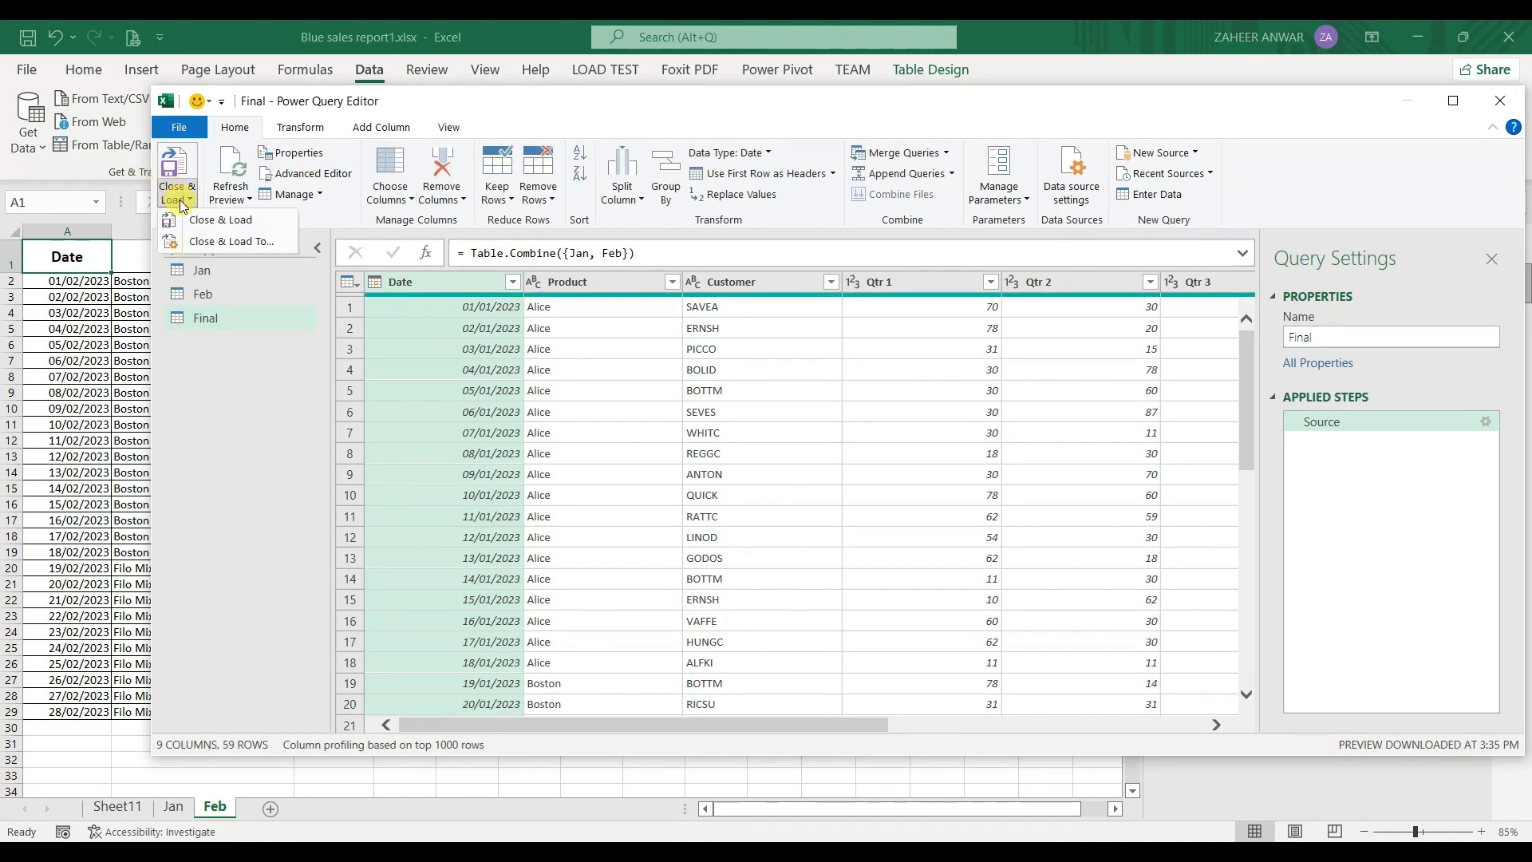
left_click(207, 241)
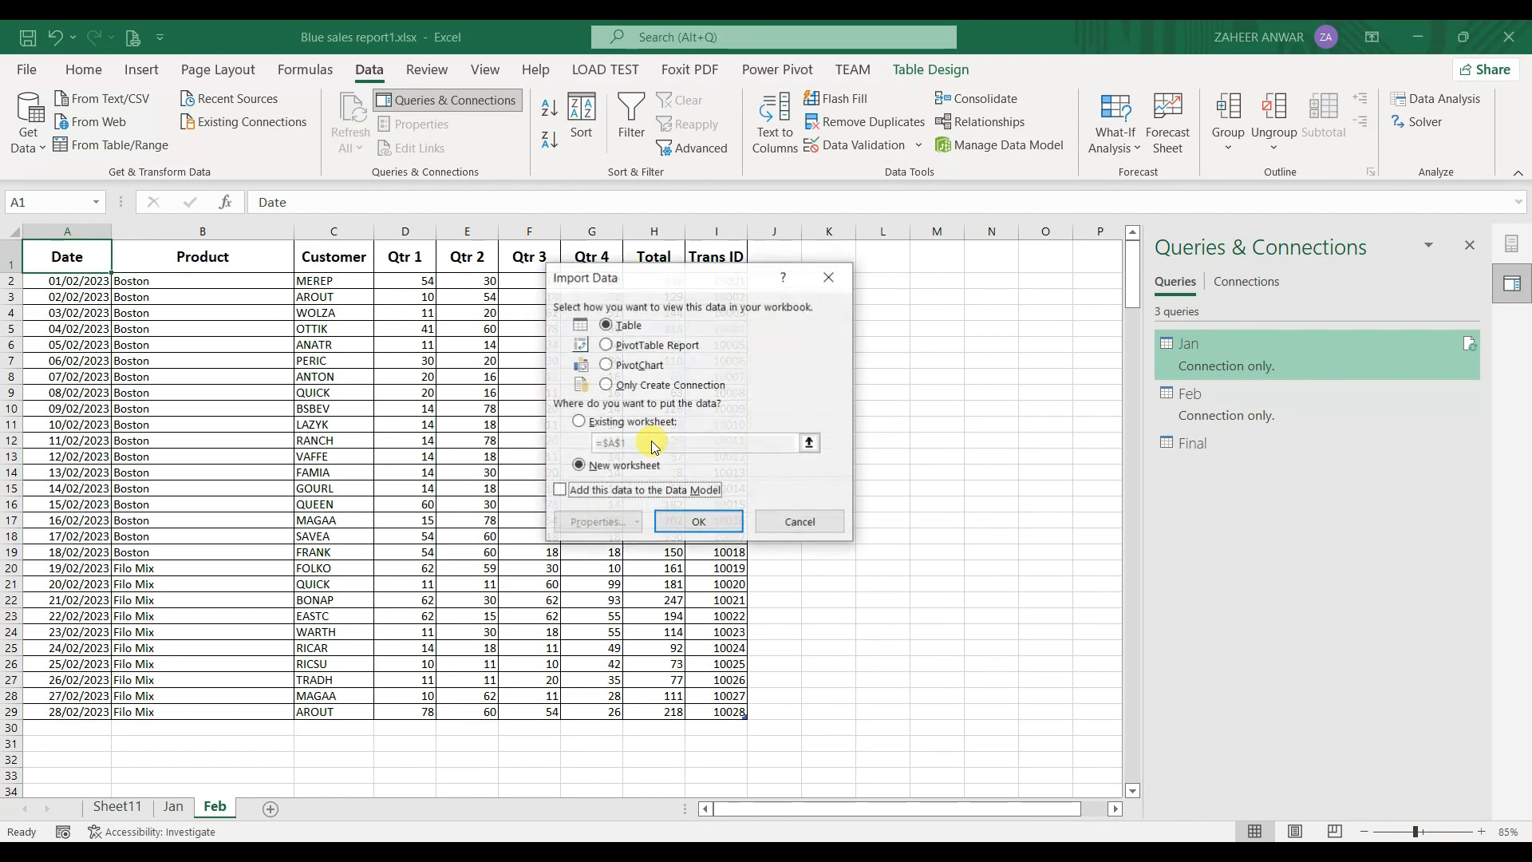
left_click(638, 356)
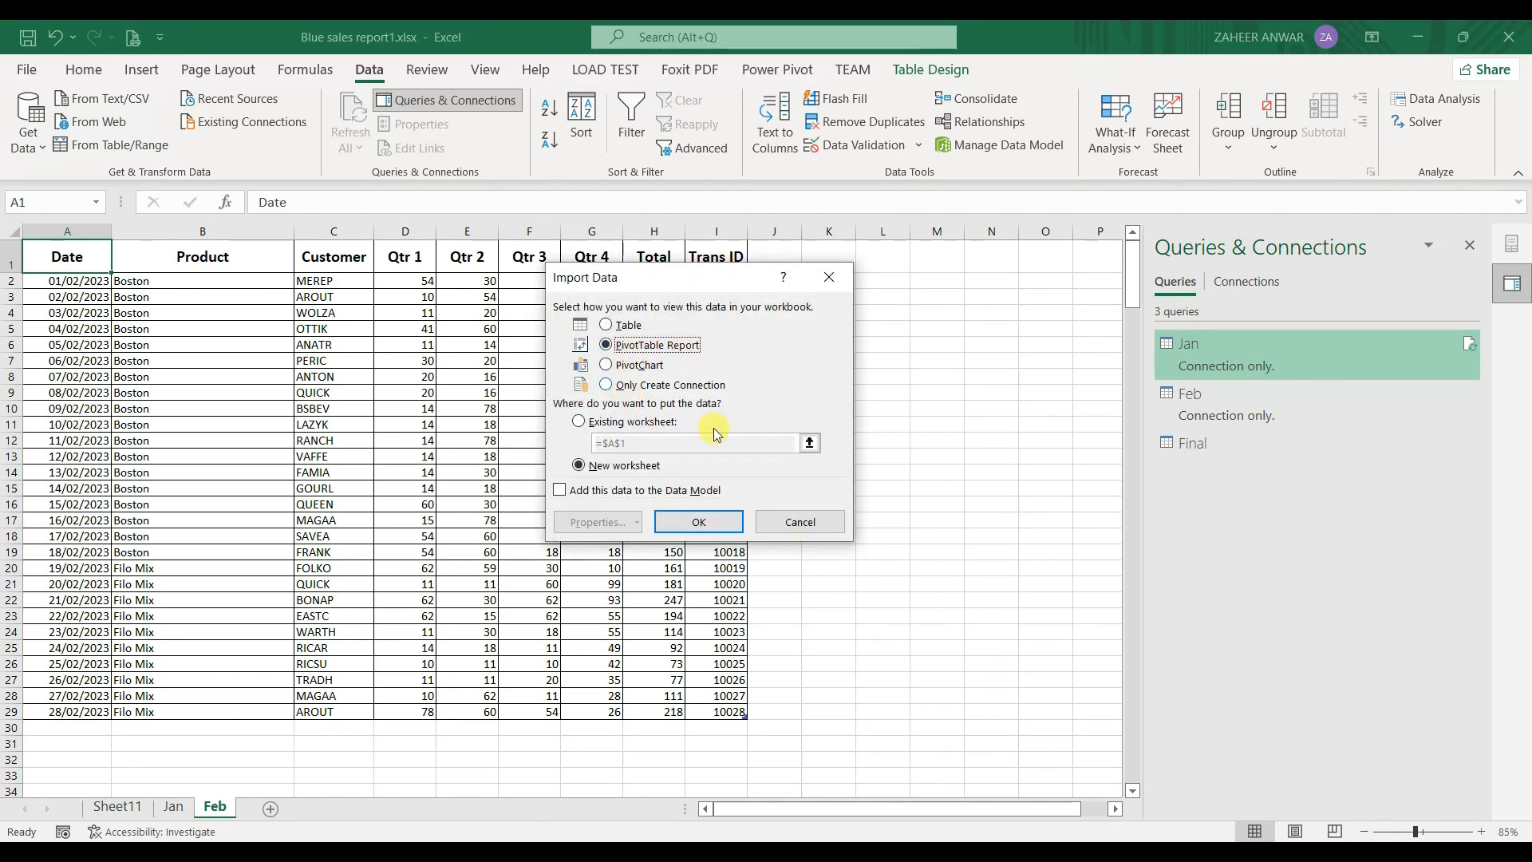
left_click(698, 521)
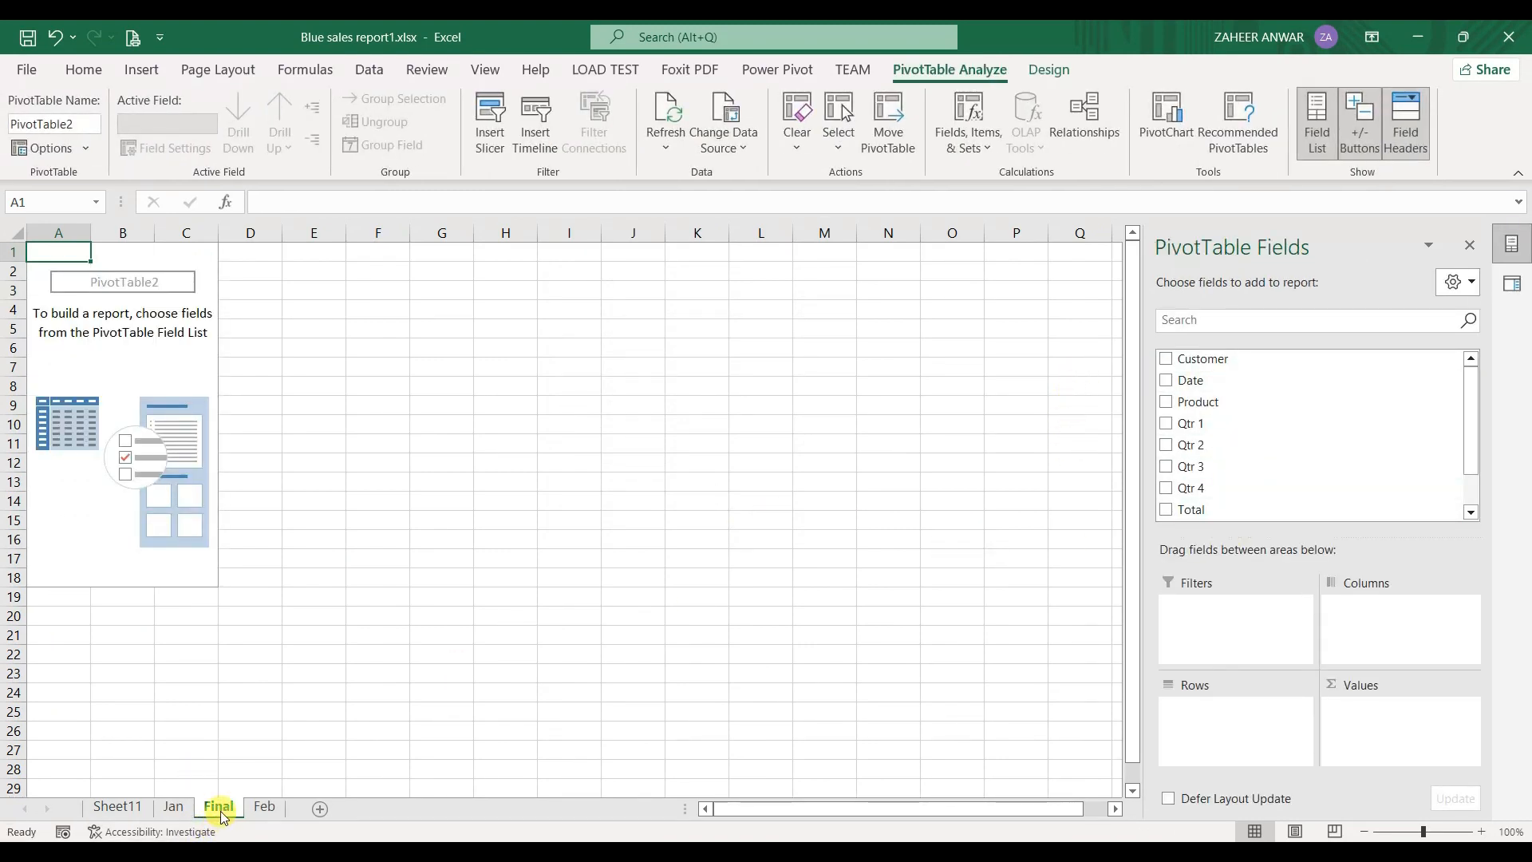
Step: Lay out the PivotTable with Months in Columns, Product in Rows and Sum of Total in Values, leaving Date out
left_click(1165, 381)
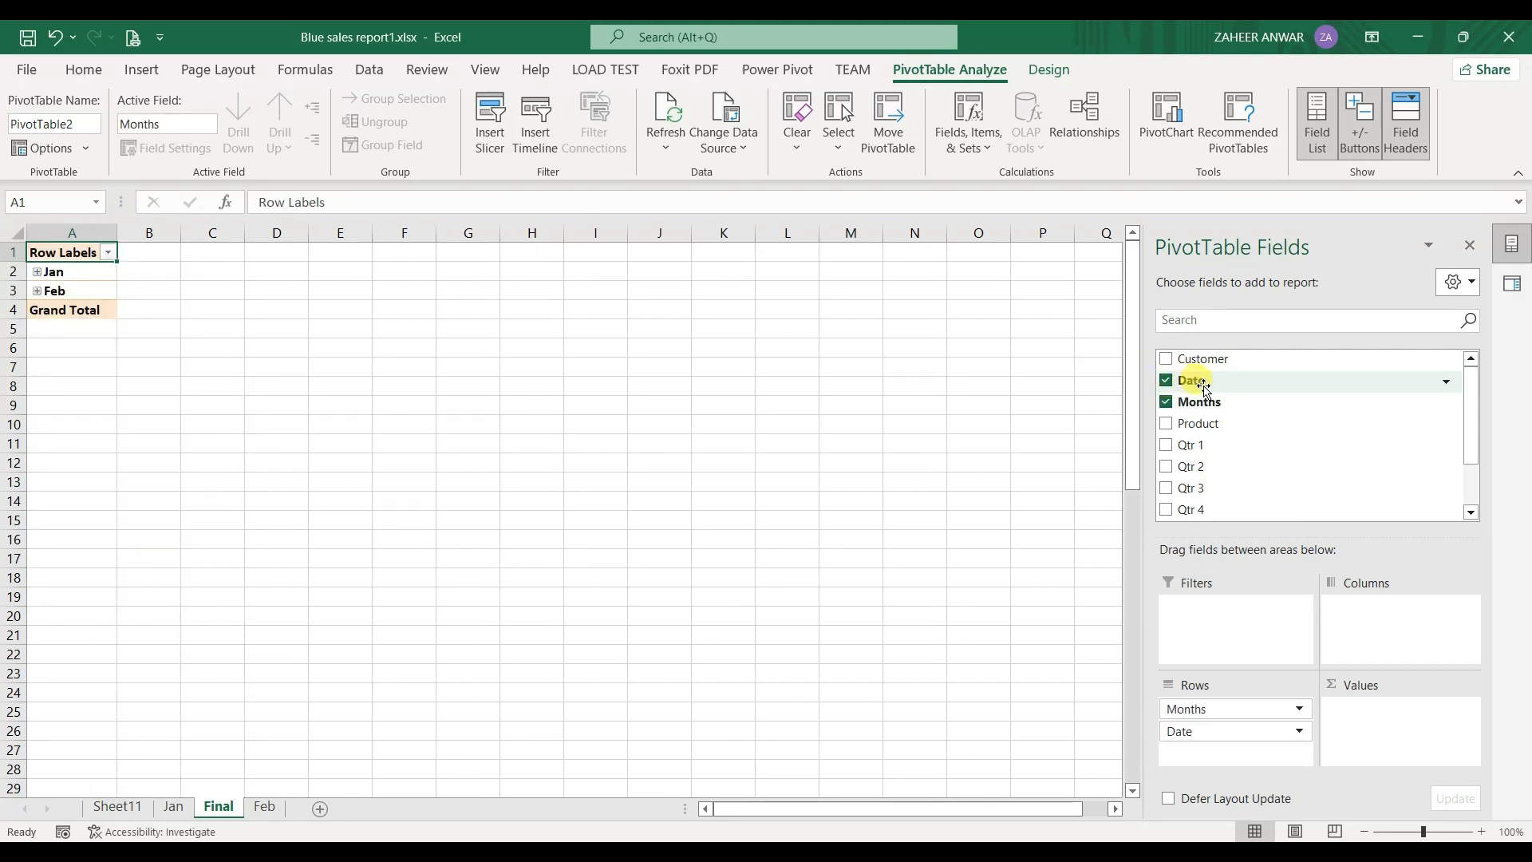
left_click(1166, 381)
left_click_drag(1170, 405, 1373, 629)
left_click_drag(1210, 411, 1248, 730)
left_click_drag(1214, 499, 1375, 707)
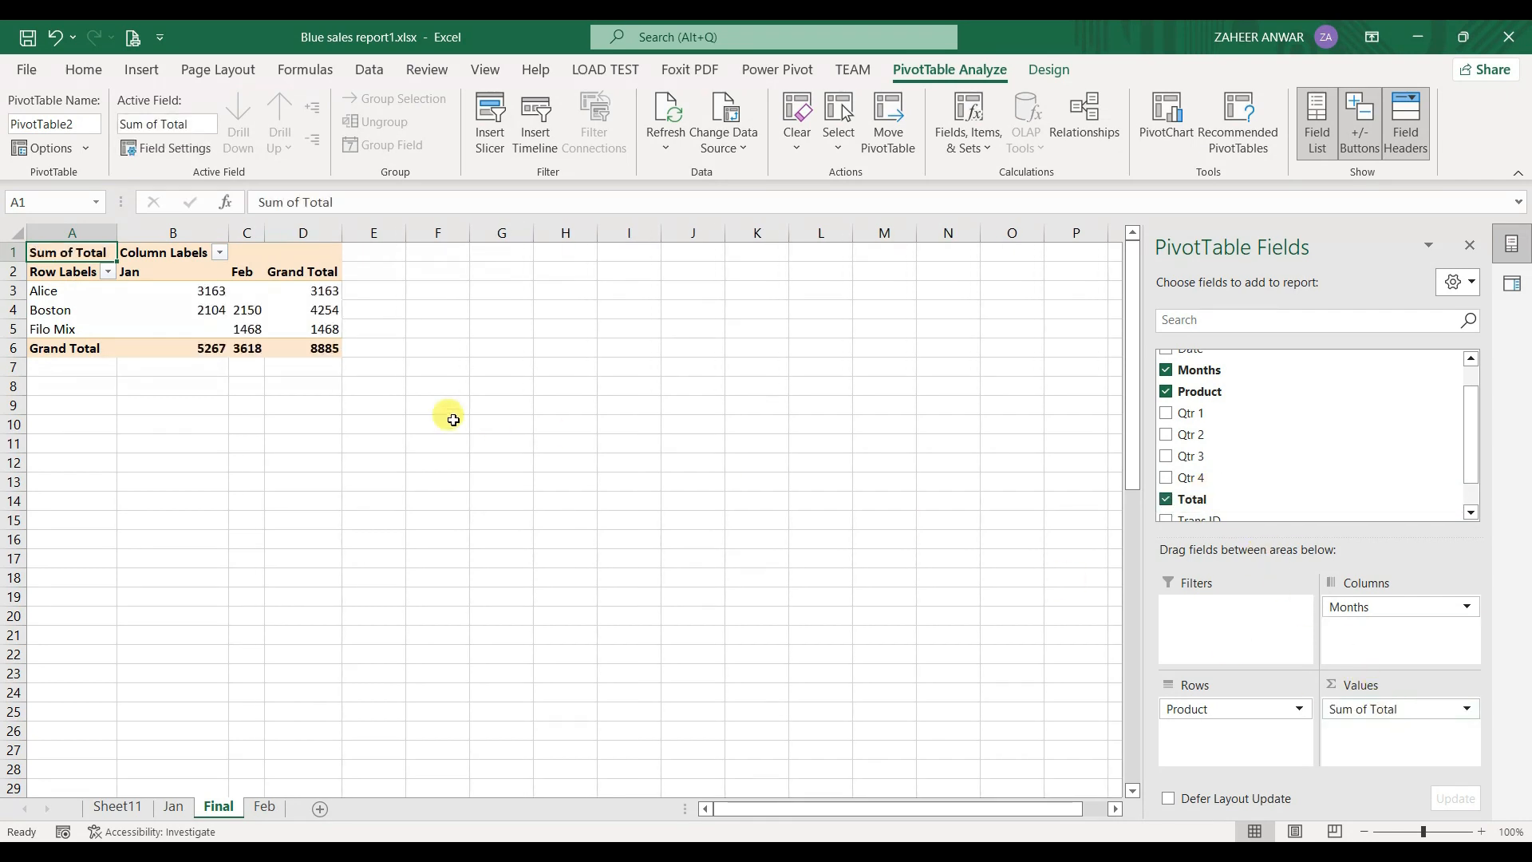
Step: Examine the PivotTable's Jan and Feb columns and its product rows
left_click(134, 274)
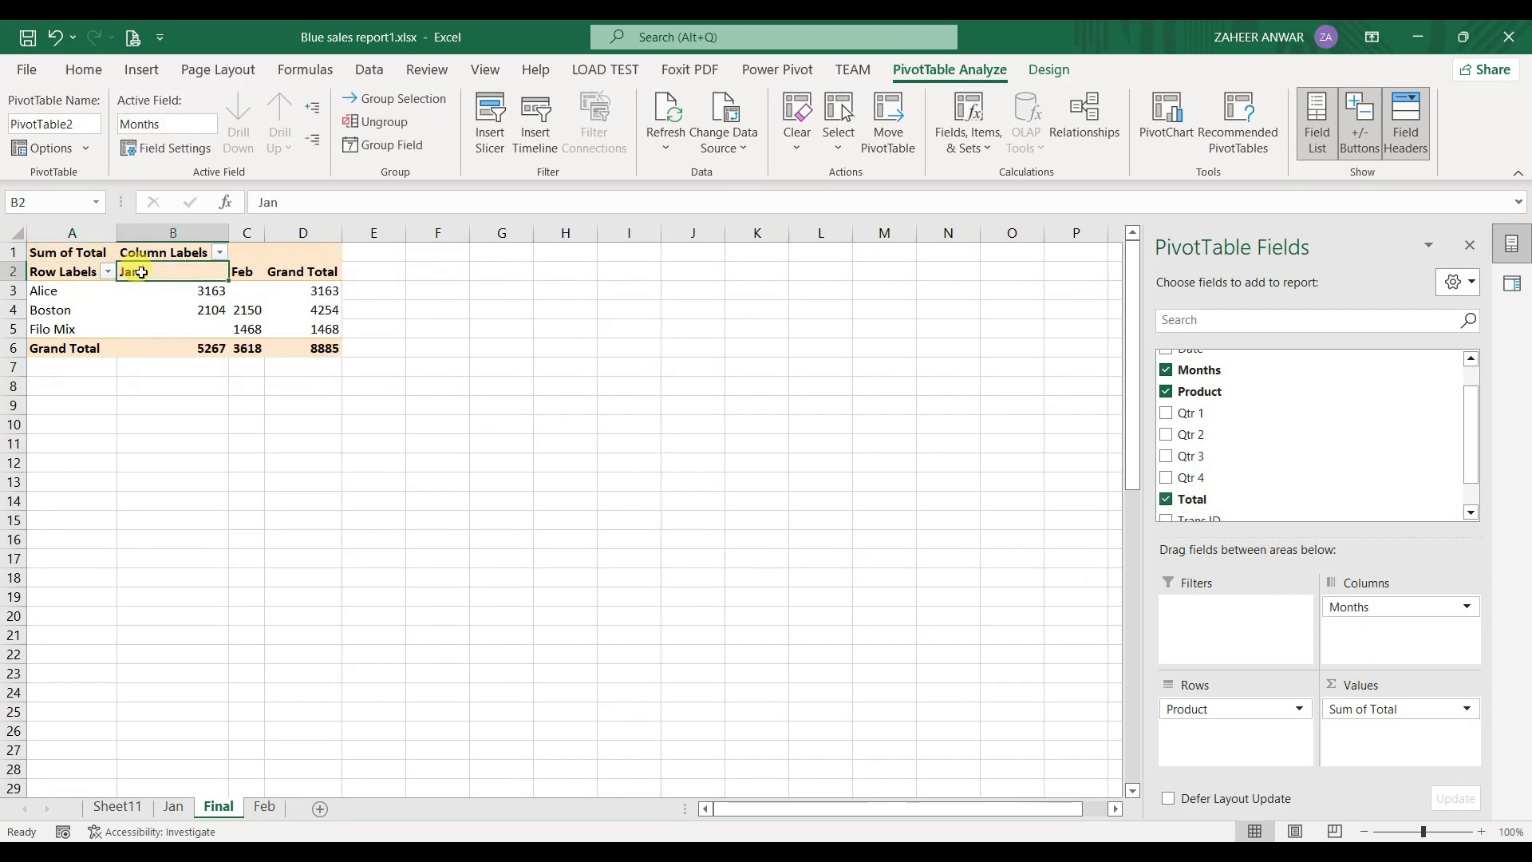
left_click(244, 272)
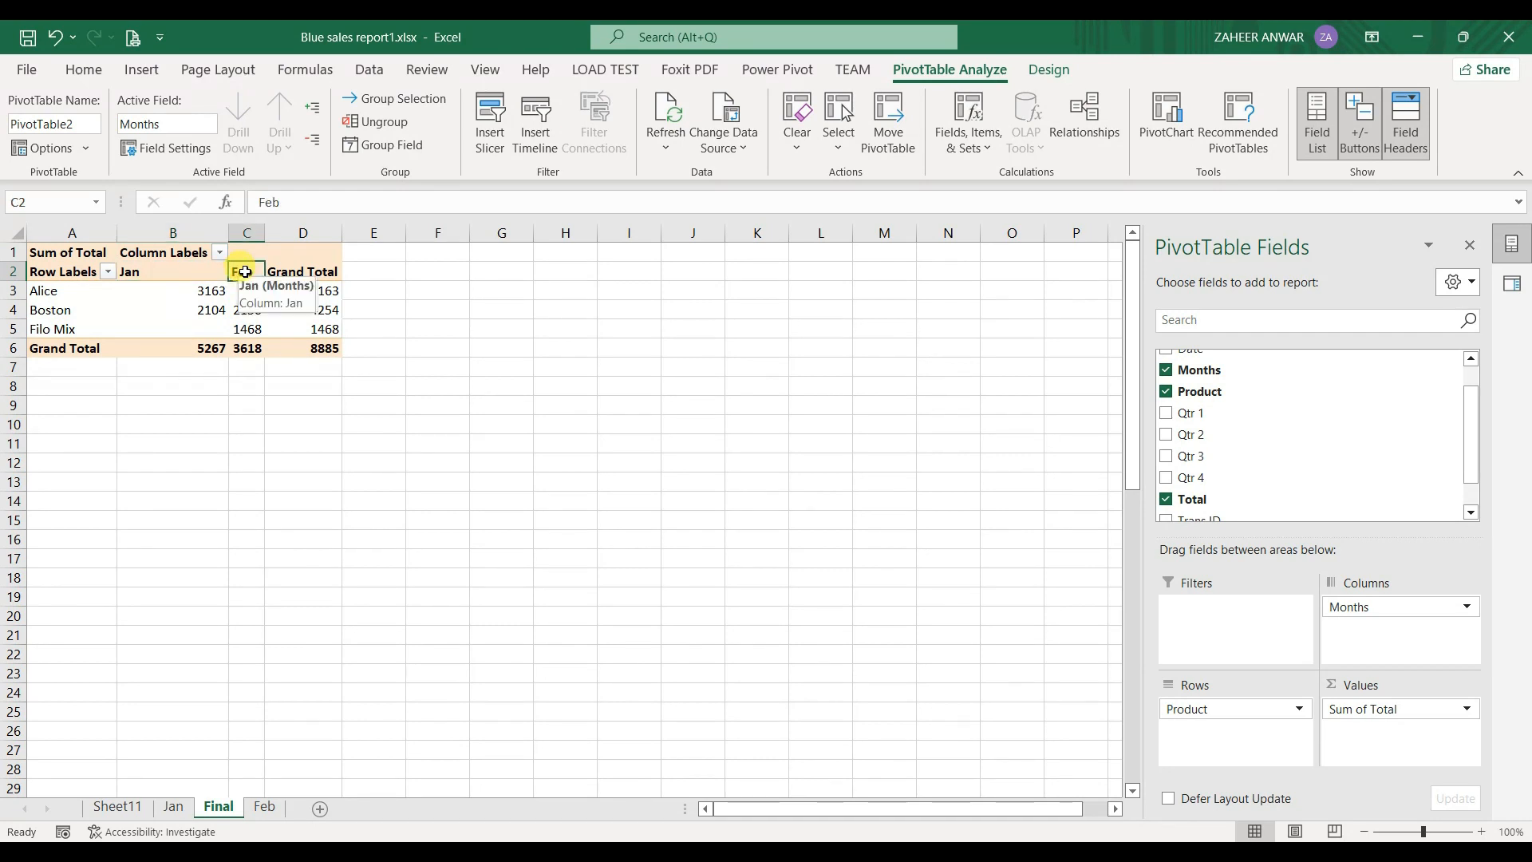
left_click(34, 280)
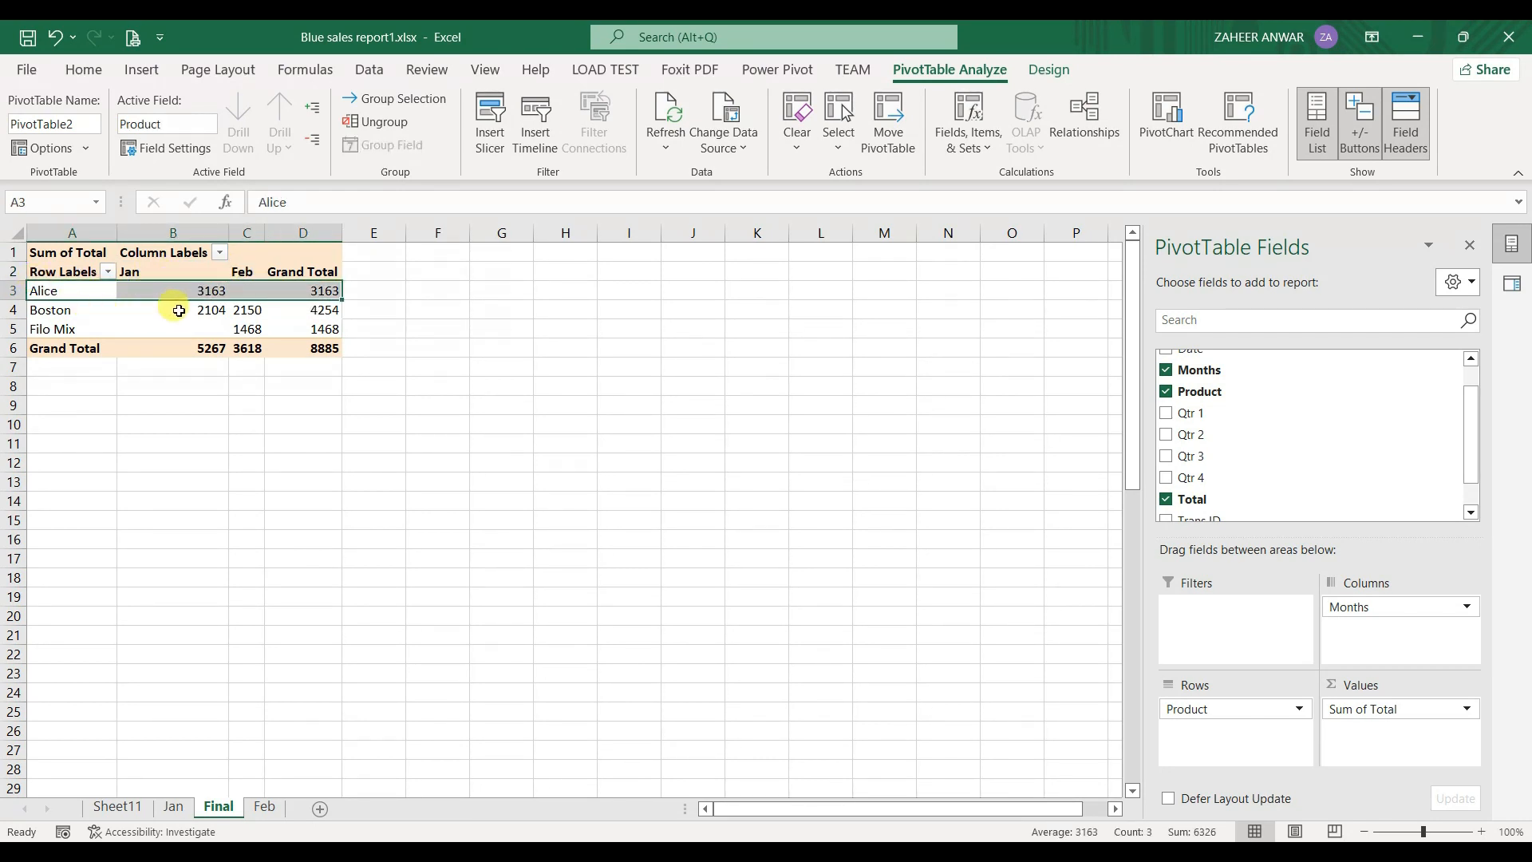
mouse_move(187, 332)
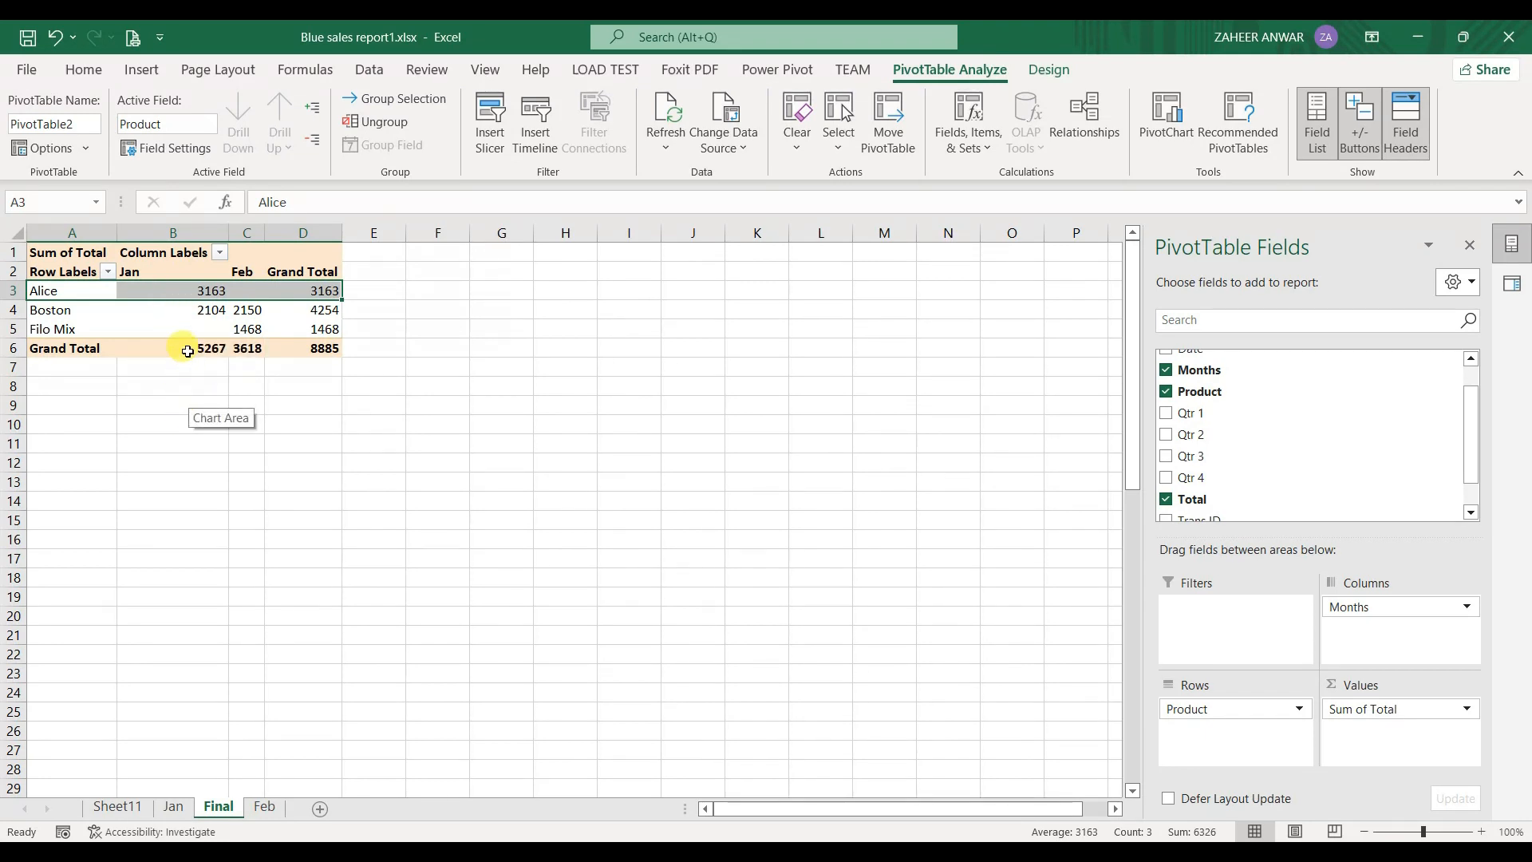
Step: Compare the PivotTable's Jan grand total with the sum of the Total column on the Jan sheet
left_click(189, 348)
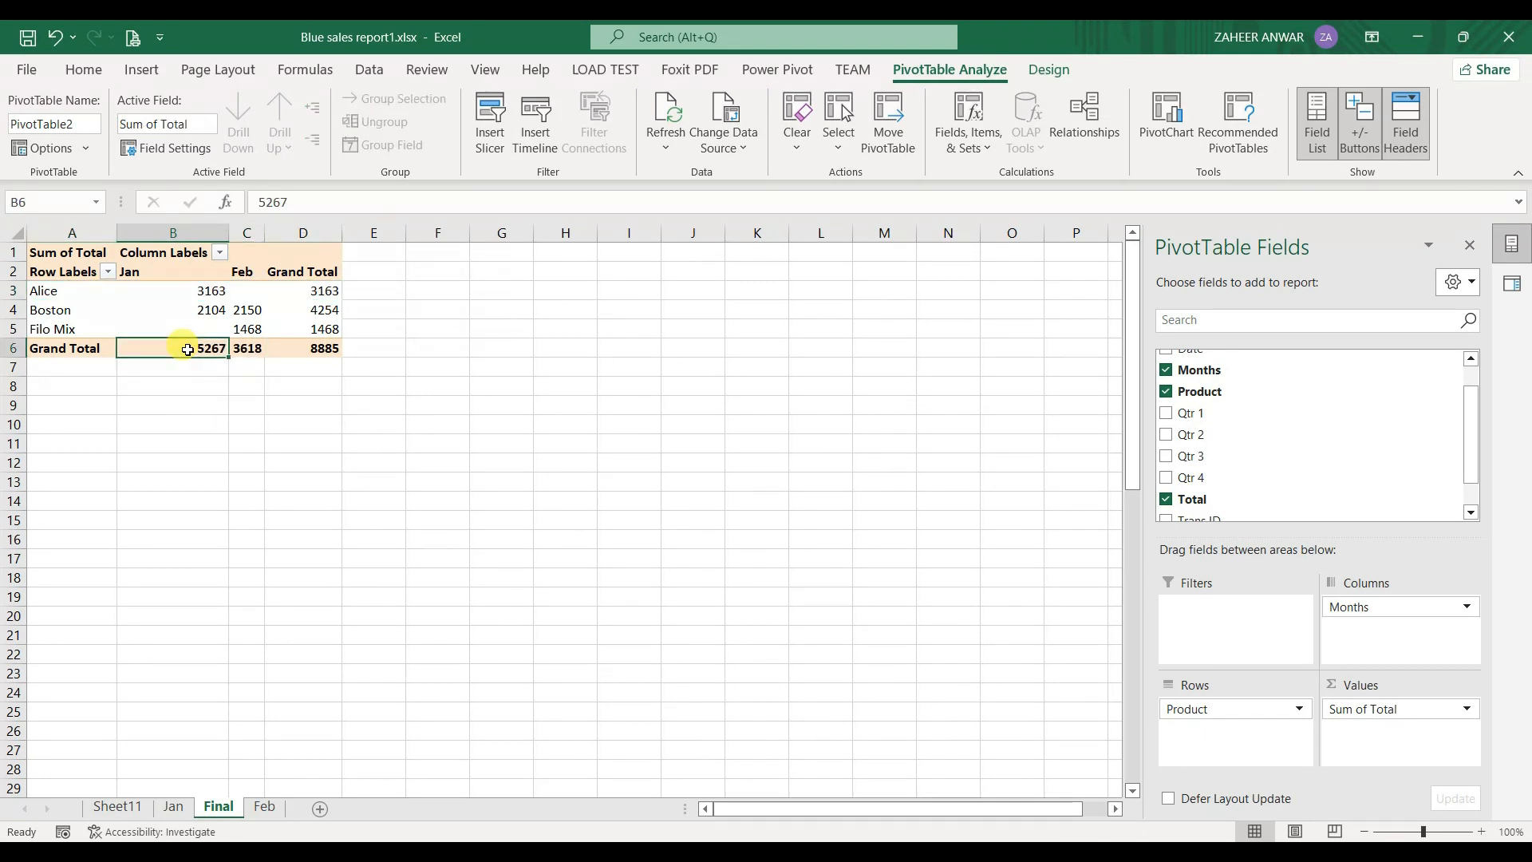
left_click(176, 808)
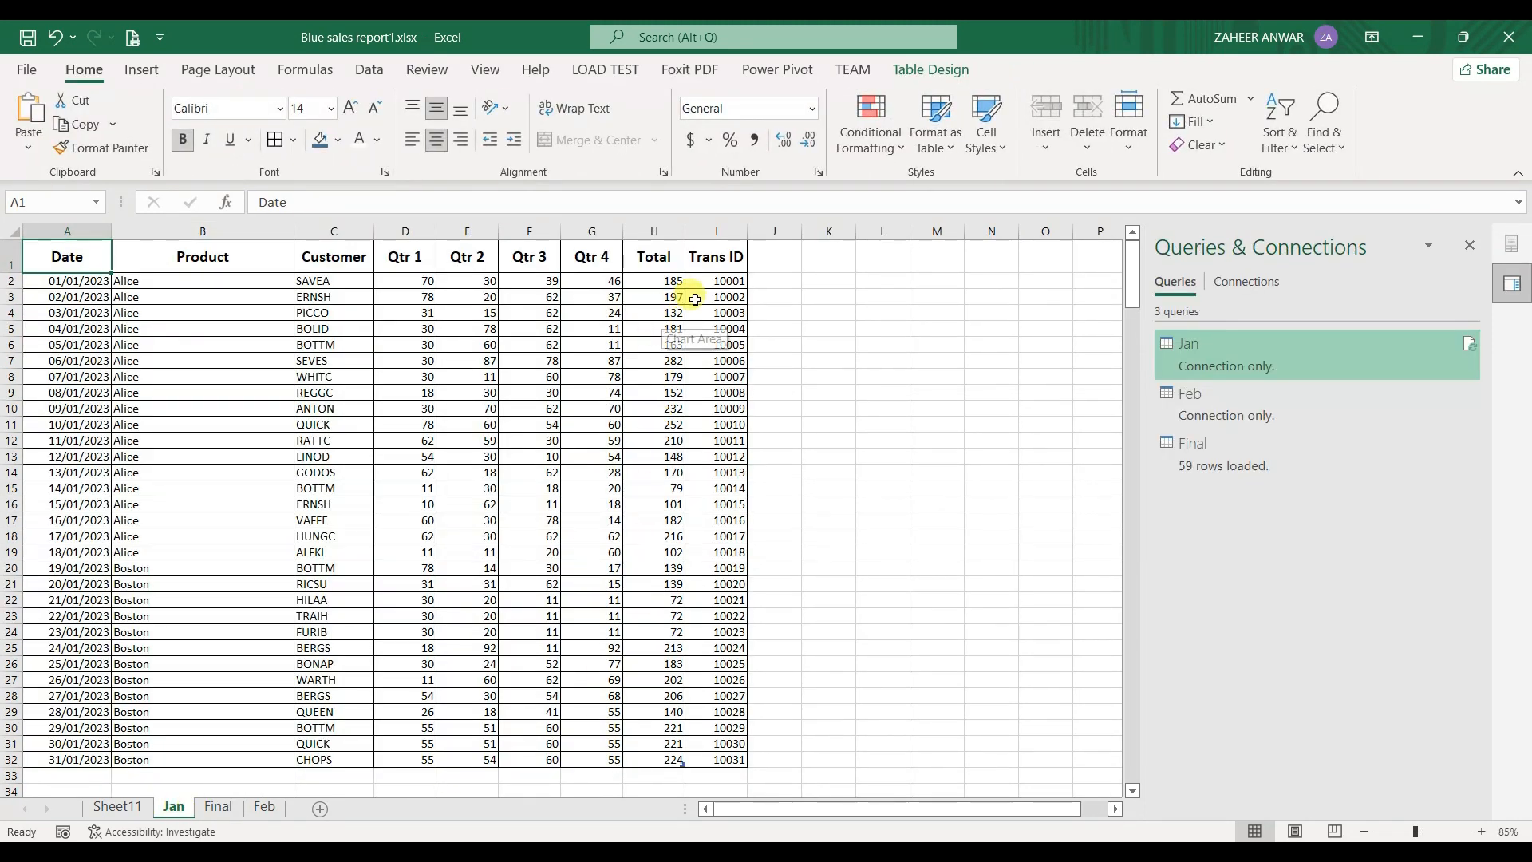
left_click_drag(659, 284, 666, 760)
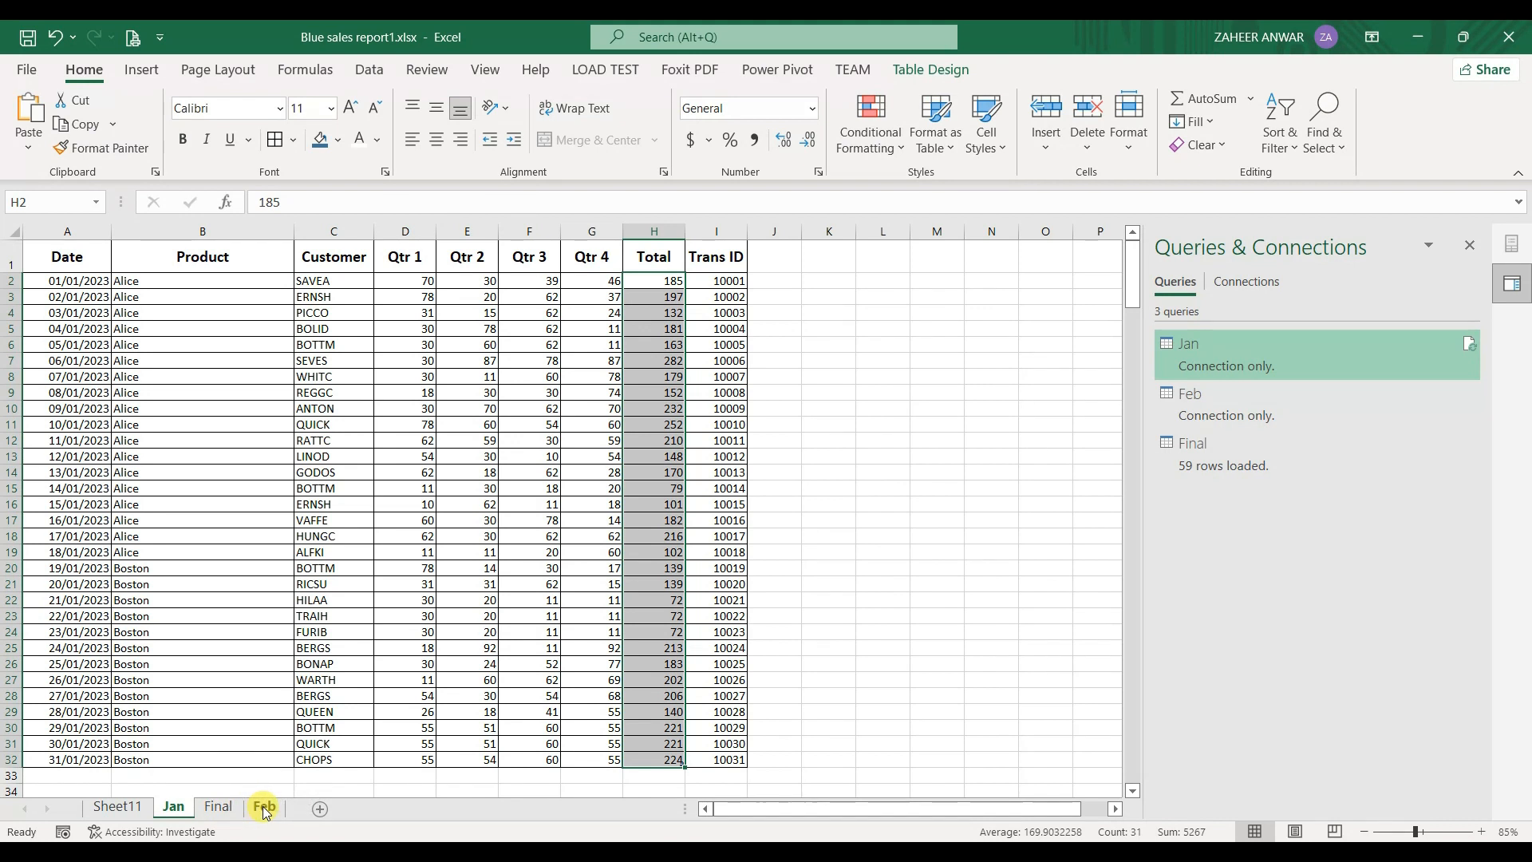
left_click(216, 808)
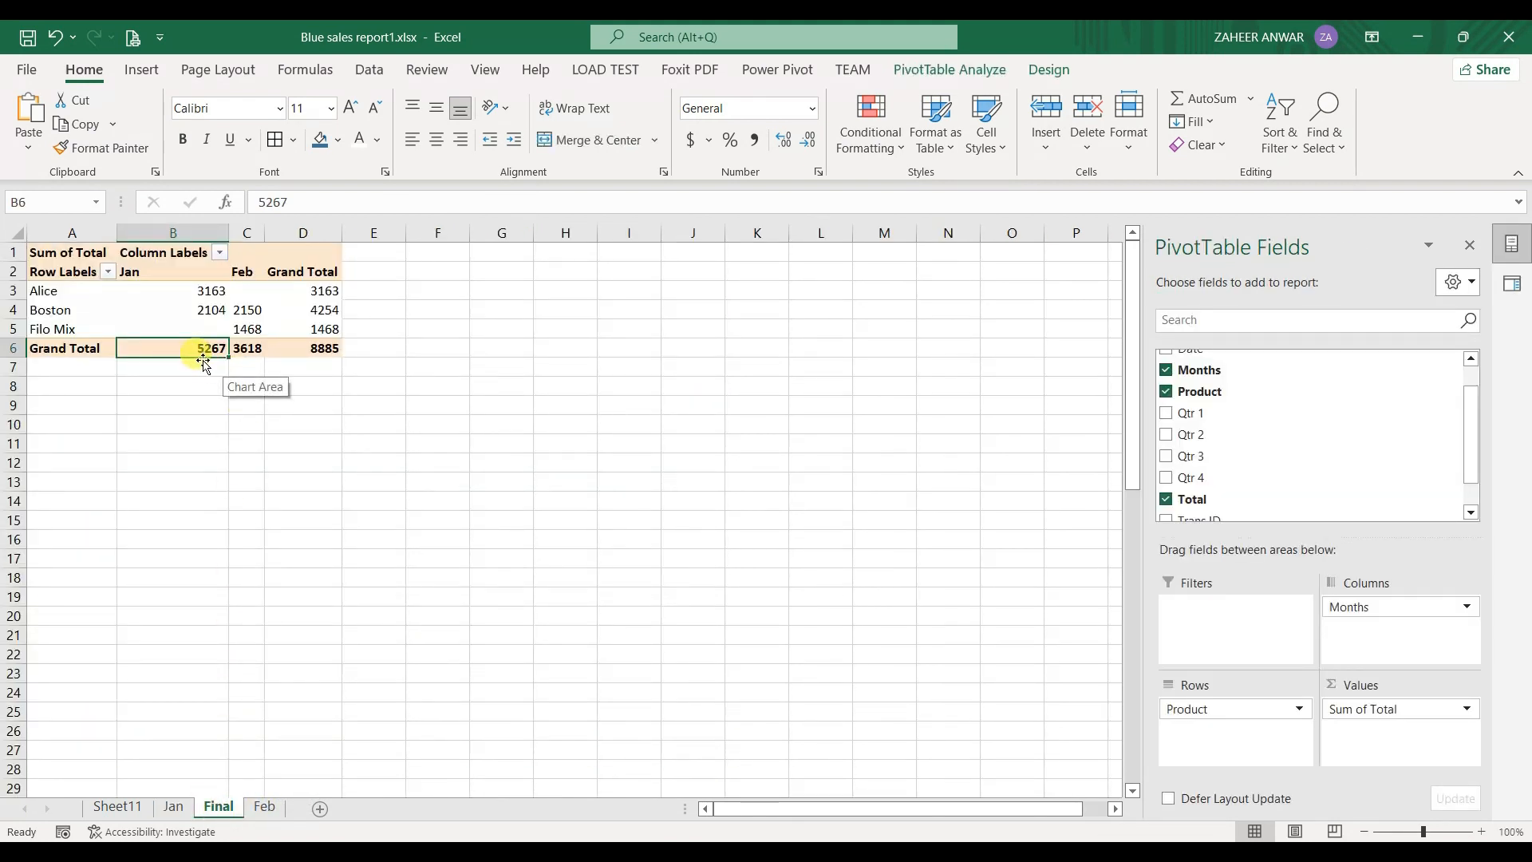
Step: Compare the sum of the Feb sheet's Total column with the PivotTable's Feb grand total
left_click(264, 806)
left_click_drag(659, 282, 643, 708)
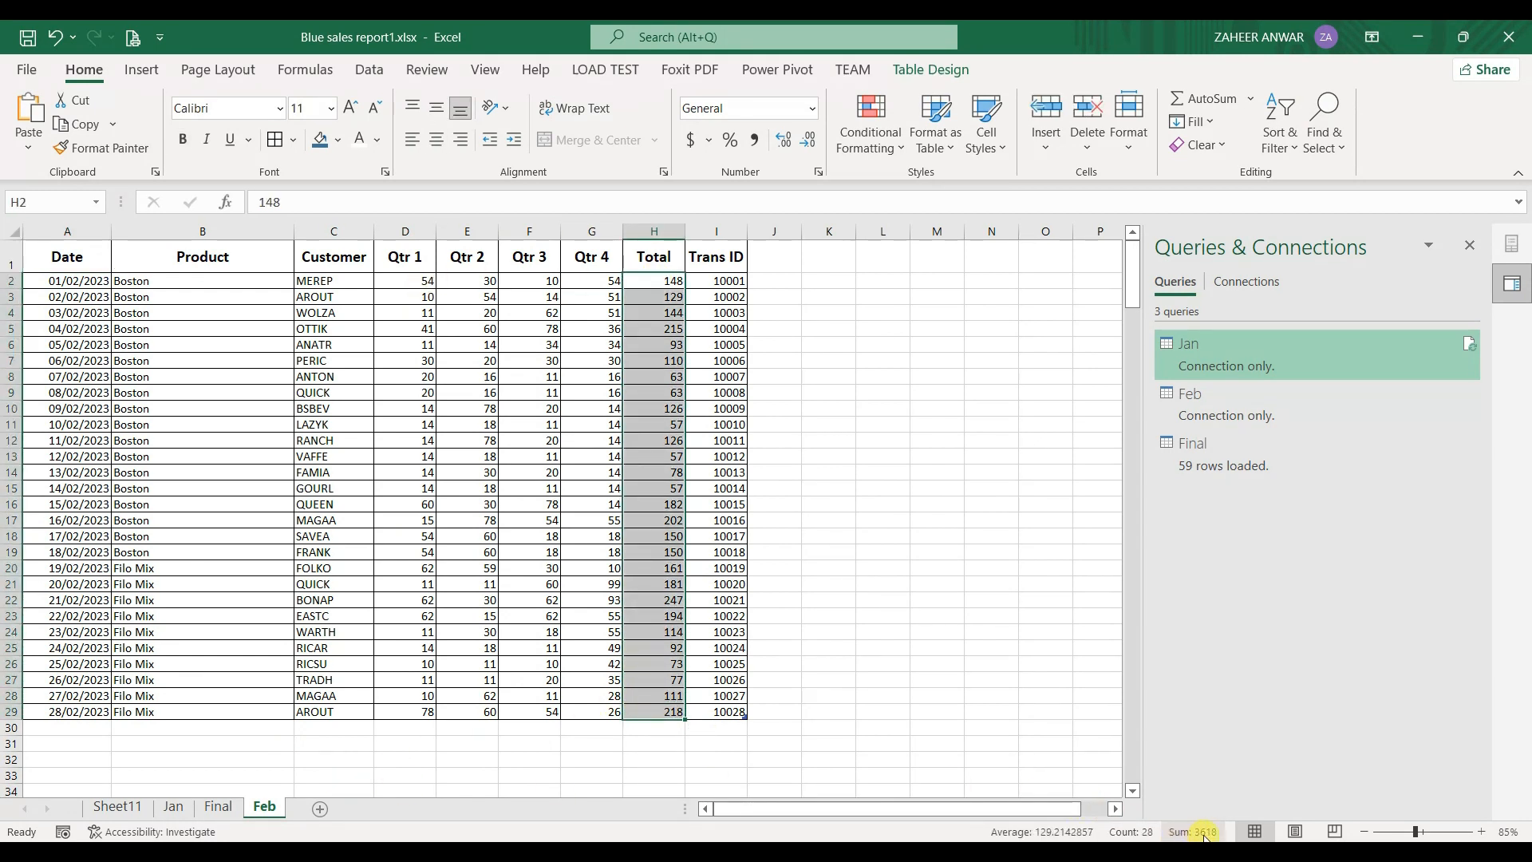
left_click(218, 807)
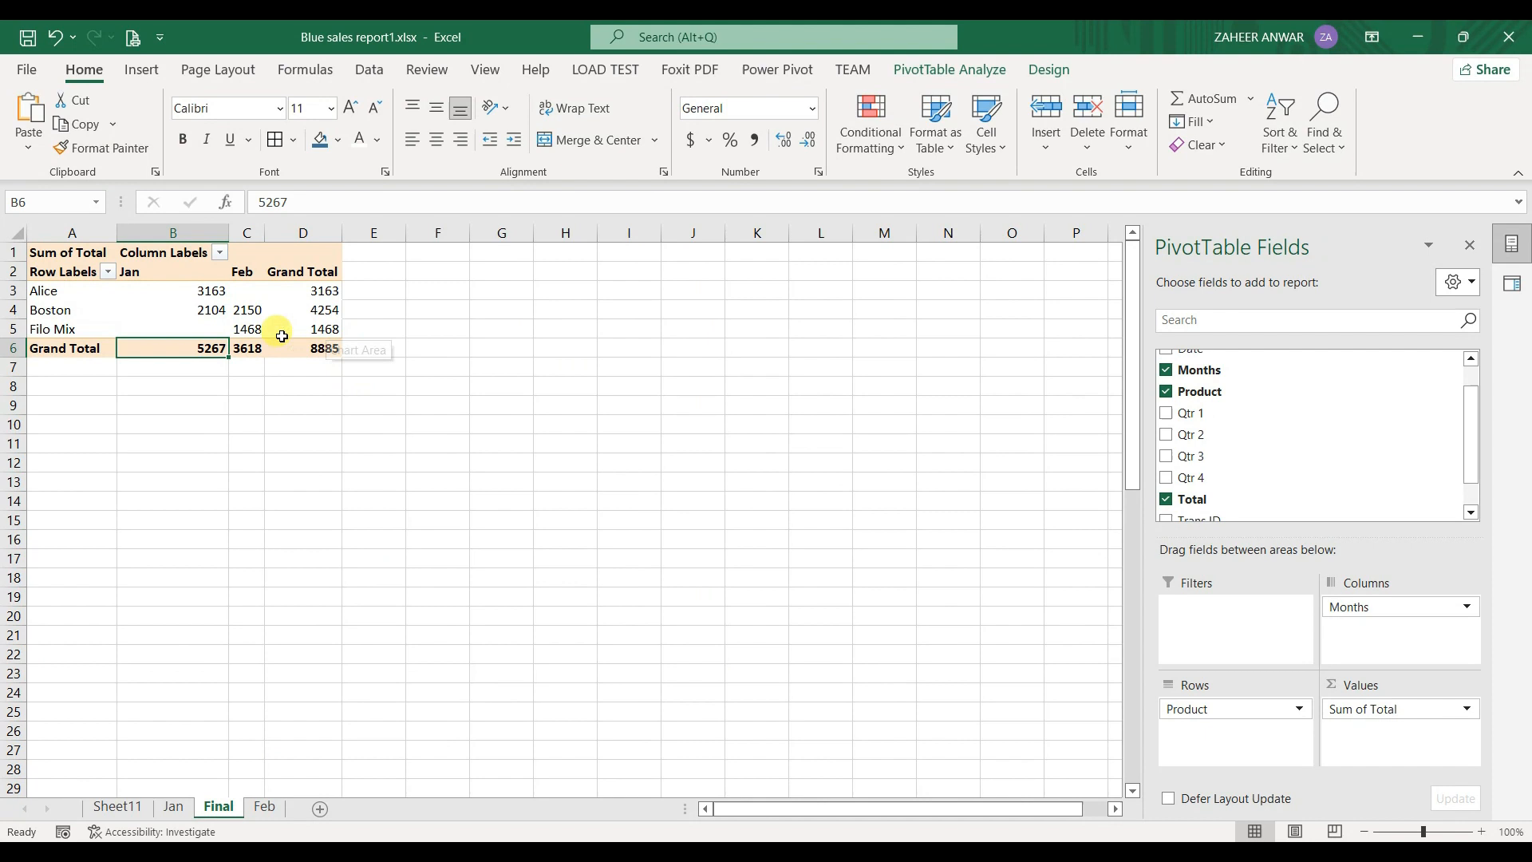
left_click(243, 349)
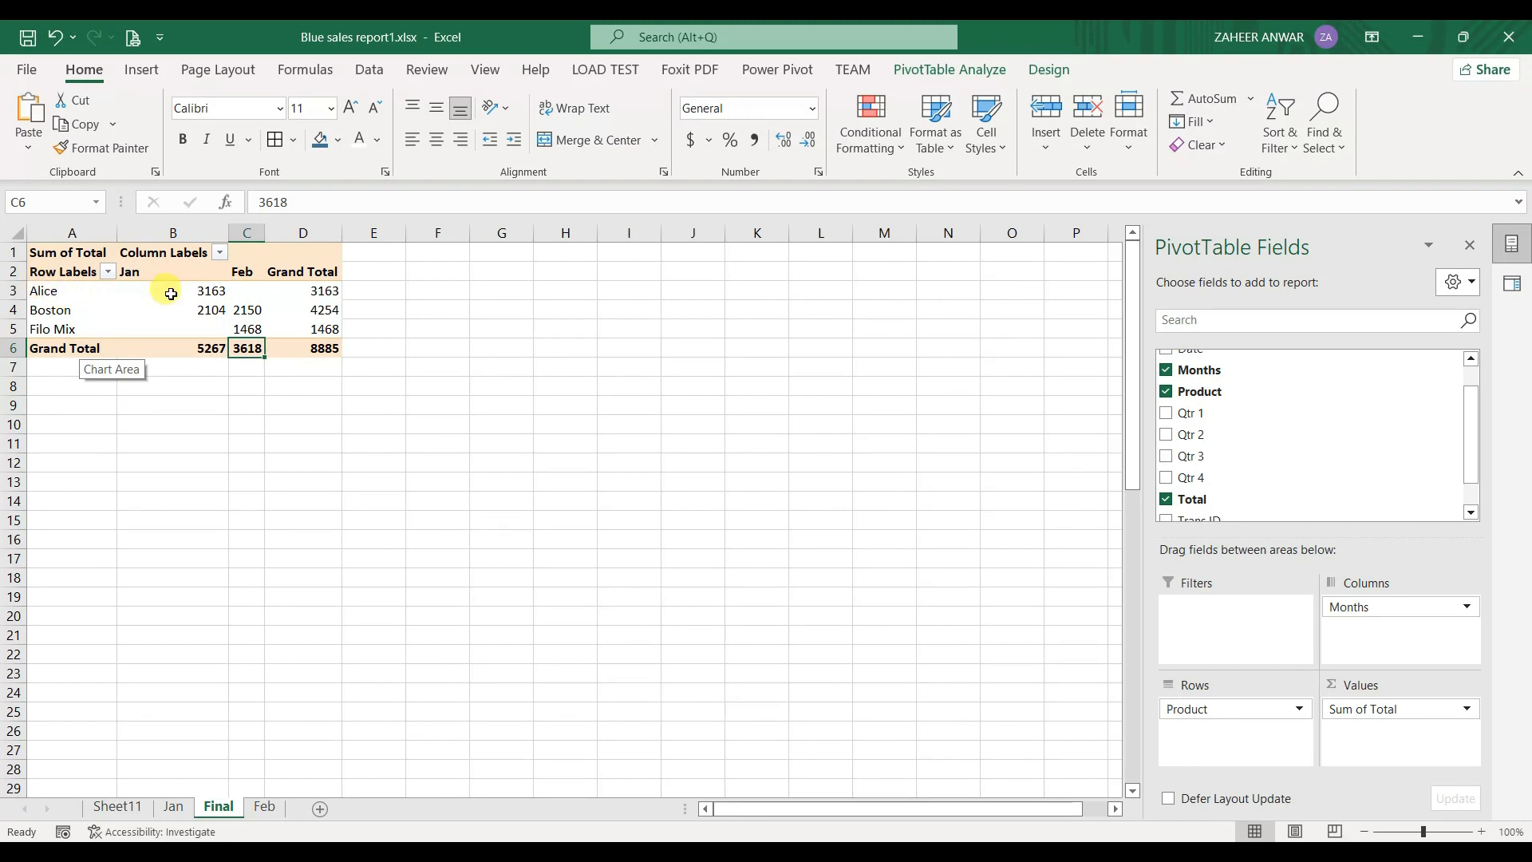
left_click(112, 296)
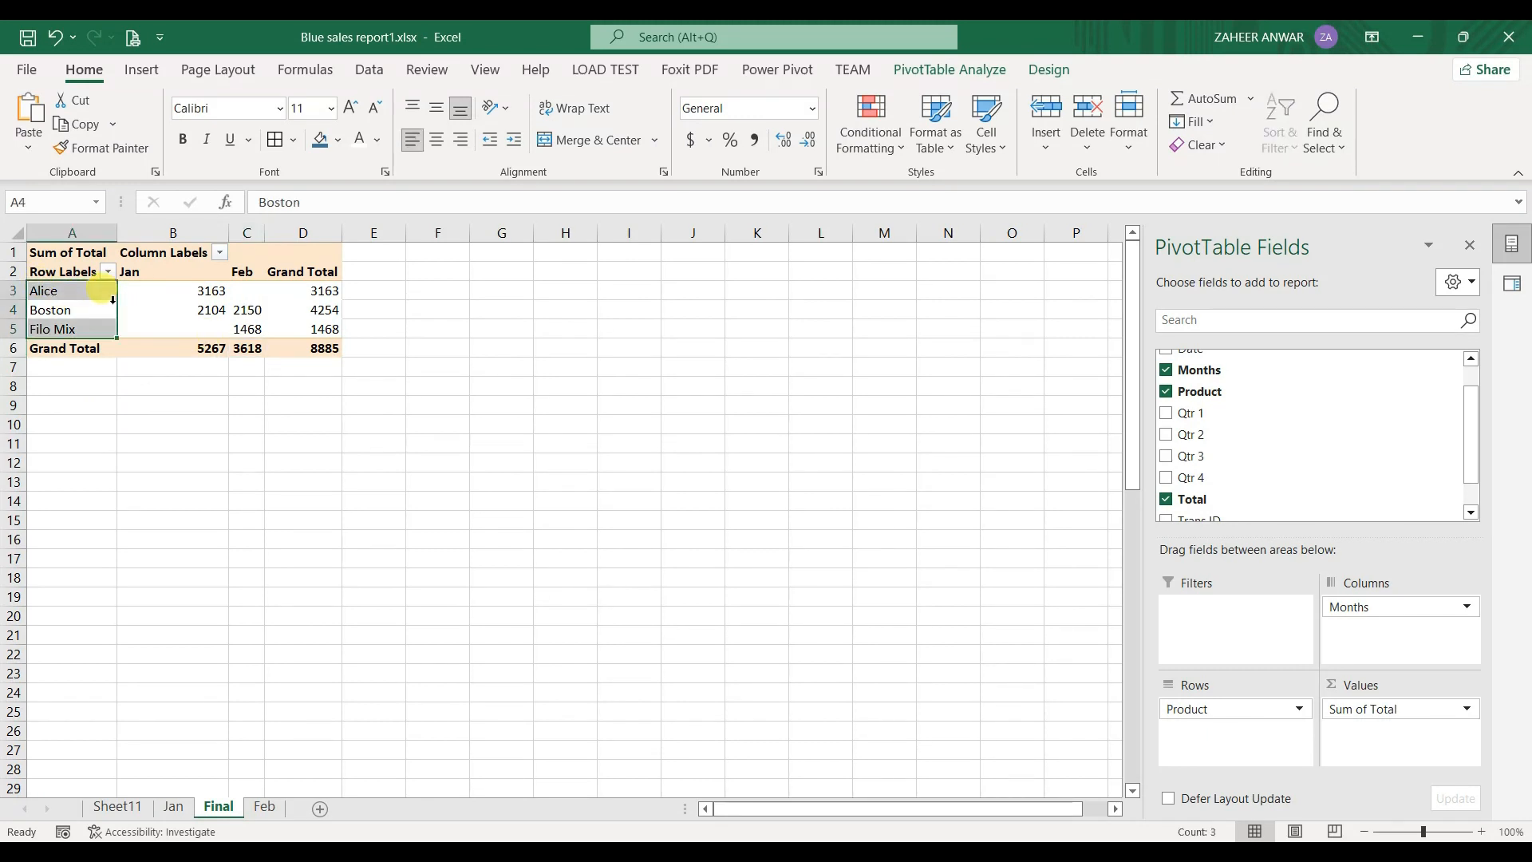
left_click(171, 305)
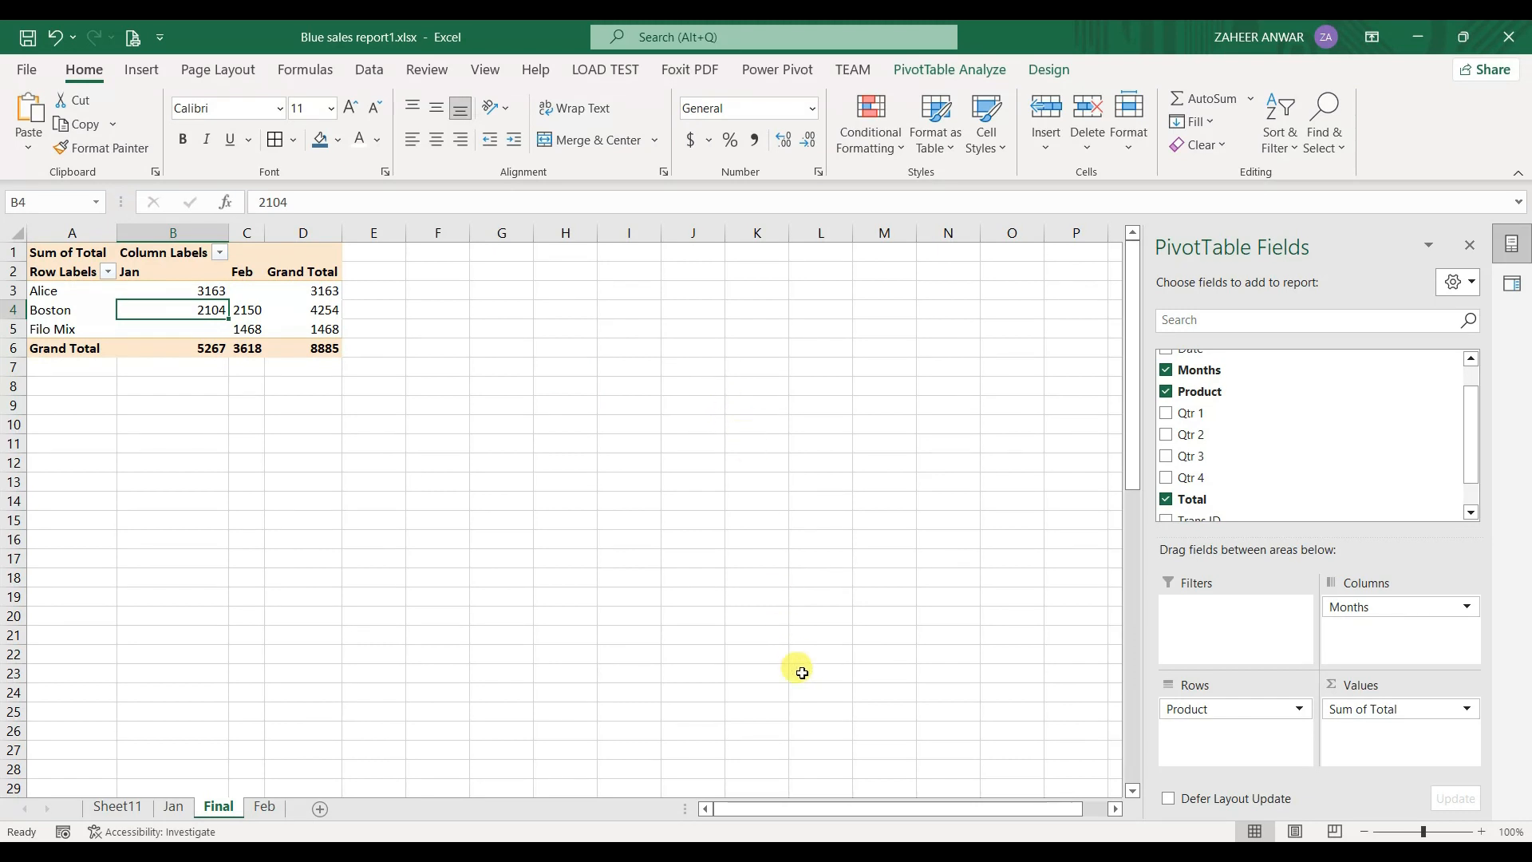
left_click(847, 852)
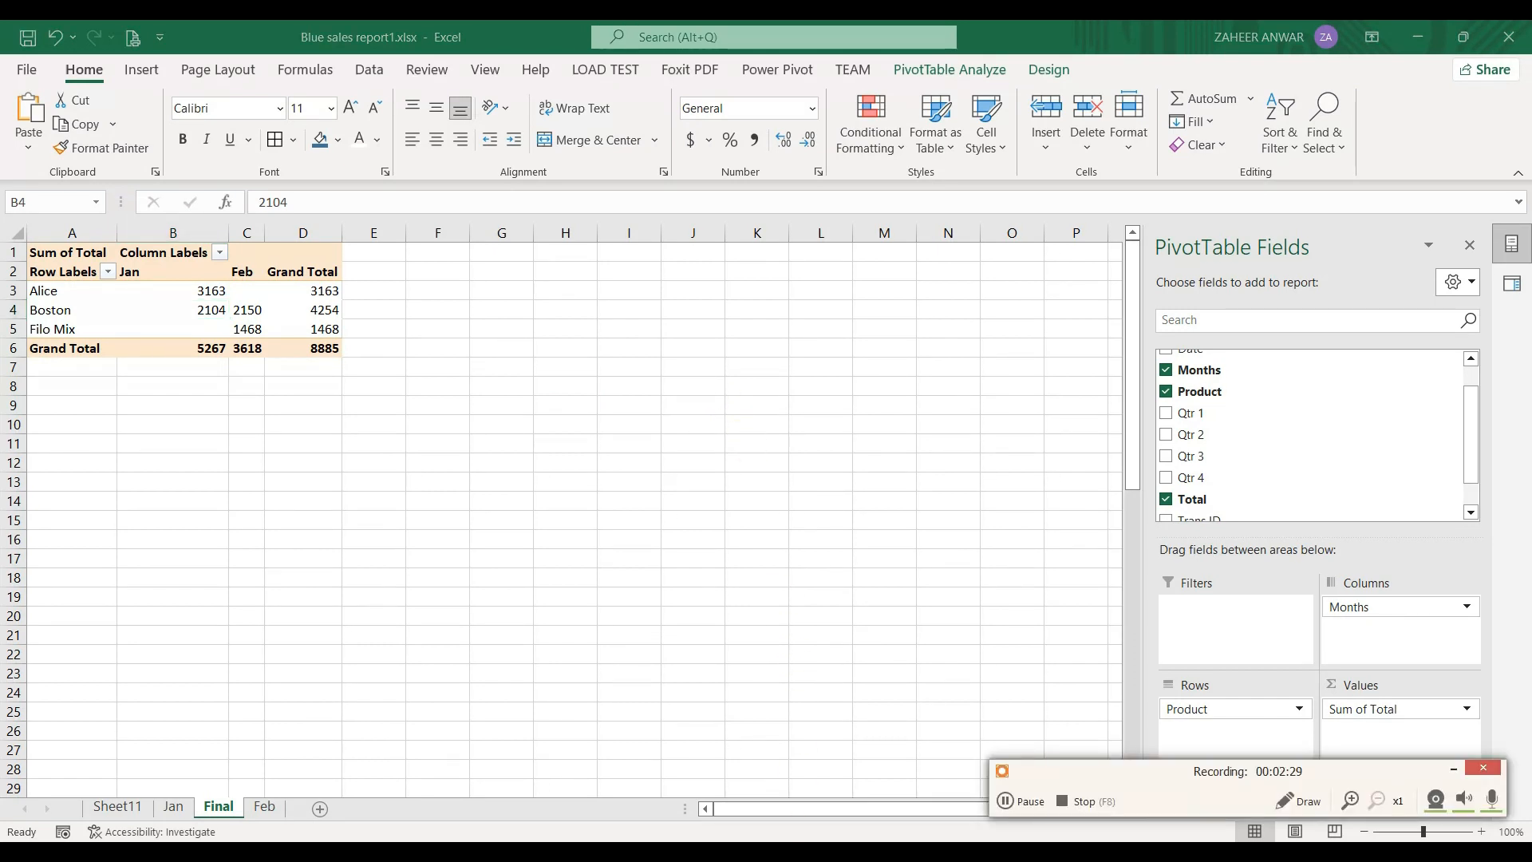